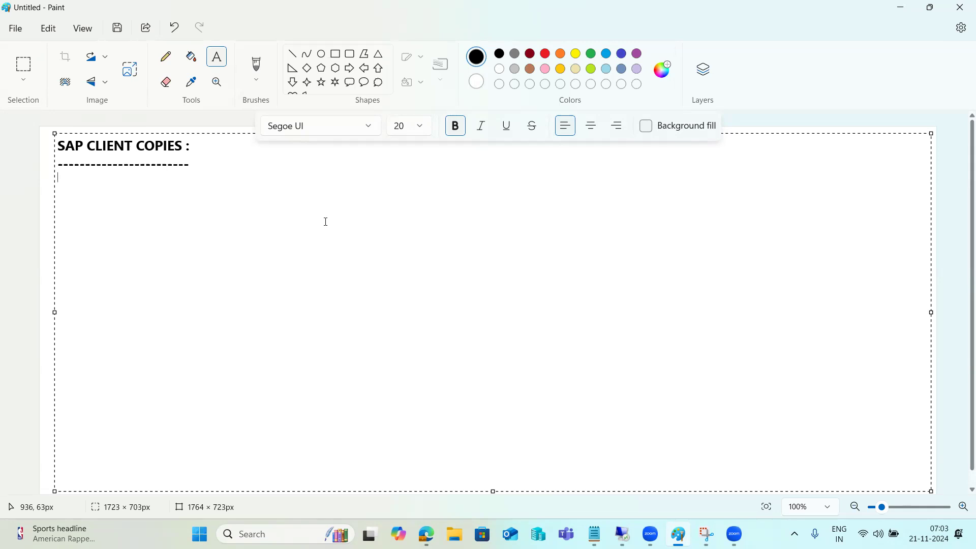
Change the heading's third line to '1)REMOTE CLIENT COPY :' and commit it to the canvas.
{"action": "type", "text": "1)"}
{"action": "type", "text": "LOCAL"}
{"action": "key", "text": "BackSpace"}
{"action": "key", "text": "BackSpace"}
{"action": "key", "text": "BackSpace"}
{"action": "key", "text": "BackSpace"}
{"action": "key", "text": "BackSpace"}
{"action": "key", "text": "BackSpace"}
{"action": "type", "text": "REMOTE "}
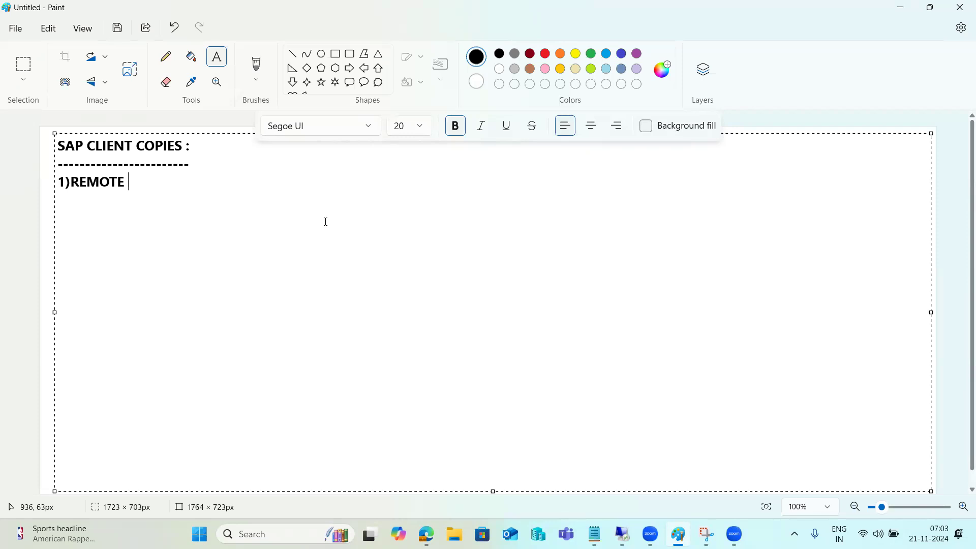
{"action": "type", "text": "CLIENT COPY :"}
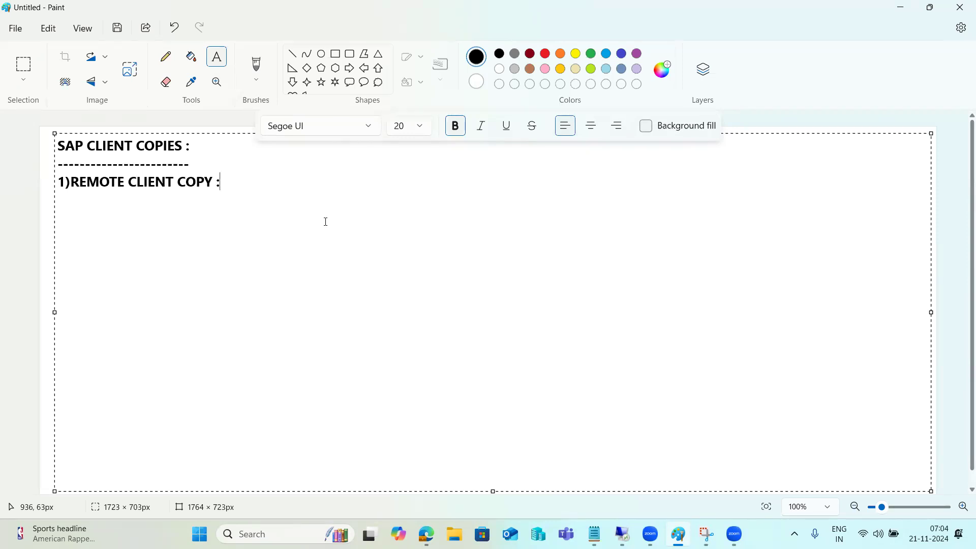
{"action": "left_click", "coordinate": [24, 229]}
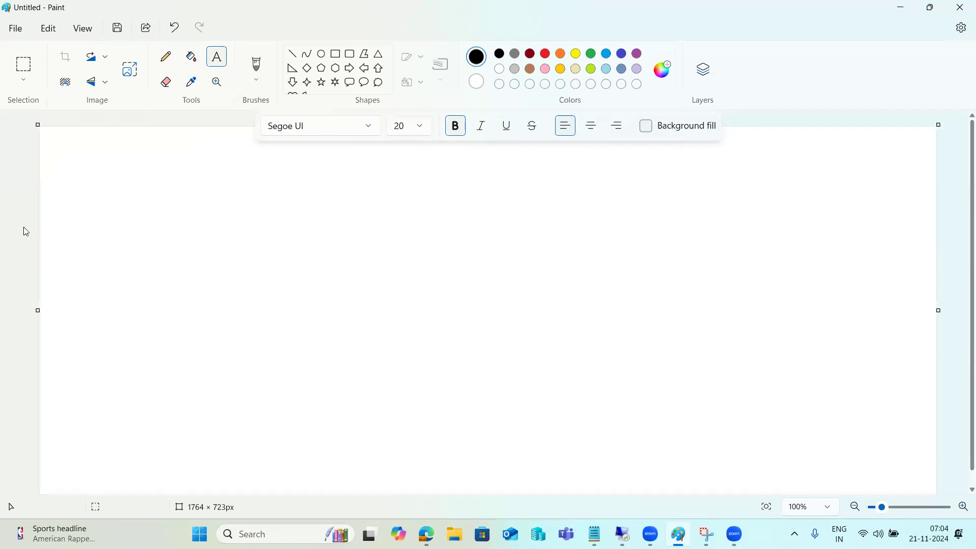
Draw two side-by-side boxes, each holding a small inner rectangle.
{"action": "left_click", "coordinate": [336, 53]}
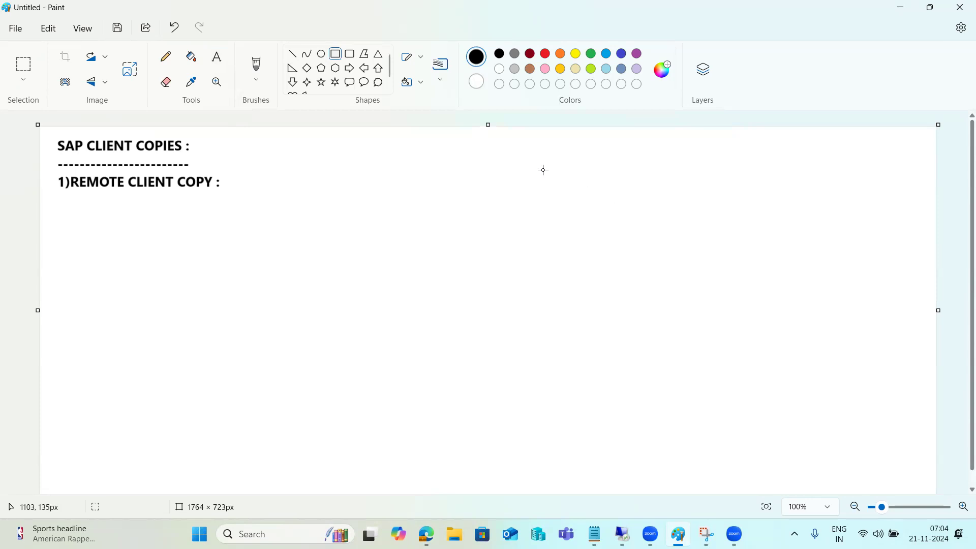
{"action": "mouse_move", "coordinate": [487, 136]}
{"action": "left_mouse_down"}
{"action": "mouse_move", "coordinate": [528, 231]}
{"action": "mouse_move", "coordinate": [567, 257]}
{"action": "left_mouse_up"}
{"action": "left_click_drag", "start_coordinate": [762, 165], "coordinate": [870, 251]}
{"action": "left_click", "coordinate": [530, 222]}
{"action": "left_click_drag", "start_coordinate": [501, 186], "coordinate": [524, 199]}
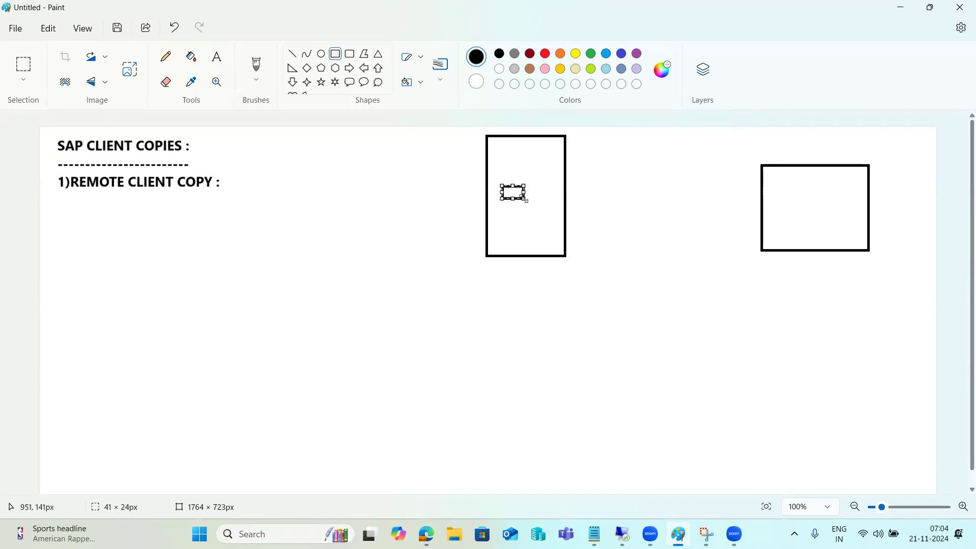
{"action": "left_click_drag", "start_coordinate": [800, 199], "coordinate": [821, 211]}
{"action": "left_click", "coordinate": [457, 146]}
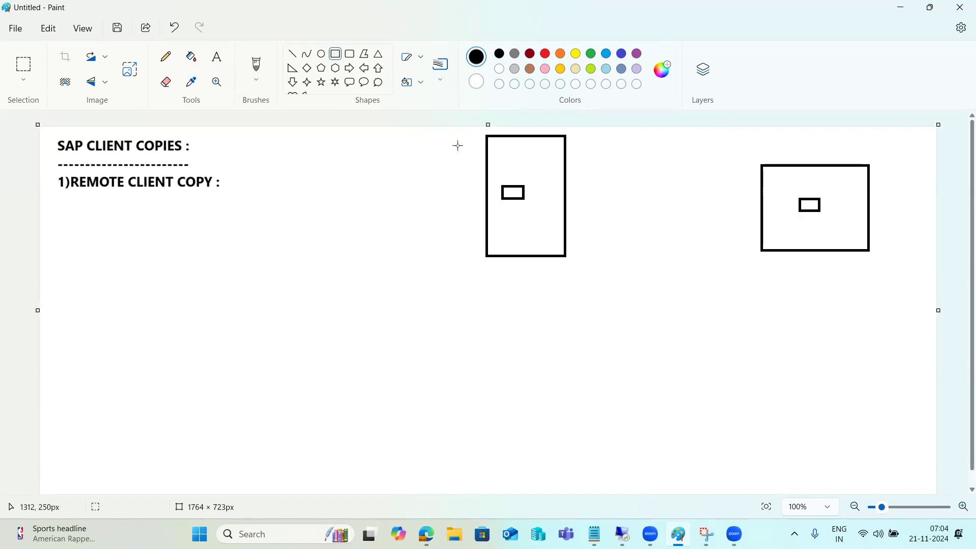
Draw an arrow line joining the two small rectangles, plus a short dash in each box.
{"action": "left_click", "coordinate": [293, 54]}
{"action": "left_click_drag", "start_coordinate": [525, 193], "coordinate": [797, 206]}
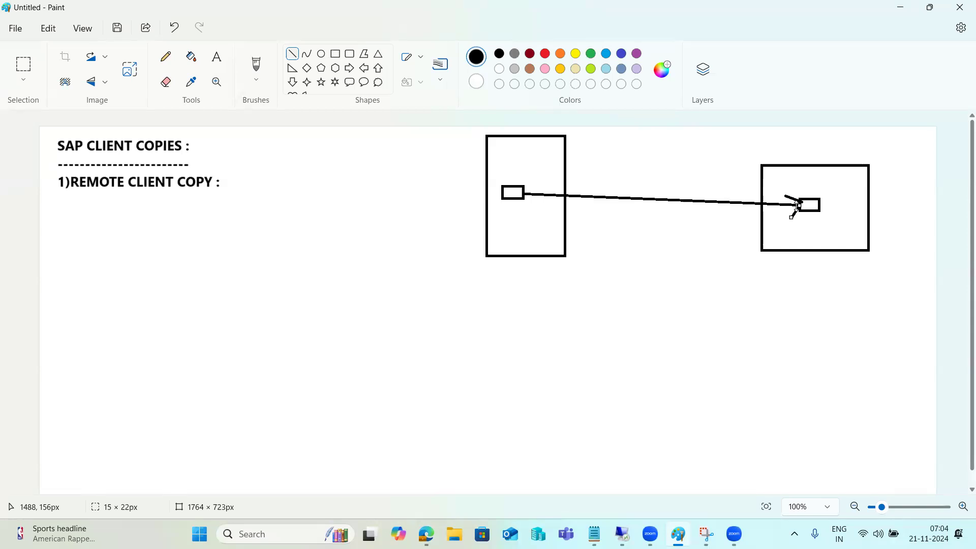
{"action": "left_click_drag", "start_coordinate": [523, 220], "coordinate": [533, 220]}
{"action": "left_click_drag", "start_coordinate": [796, 229], "coordinate": [801, 230]}
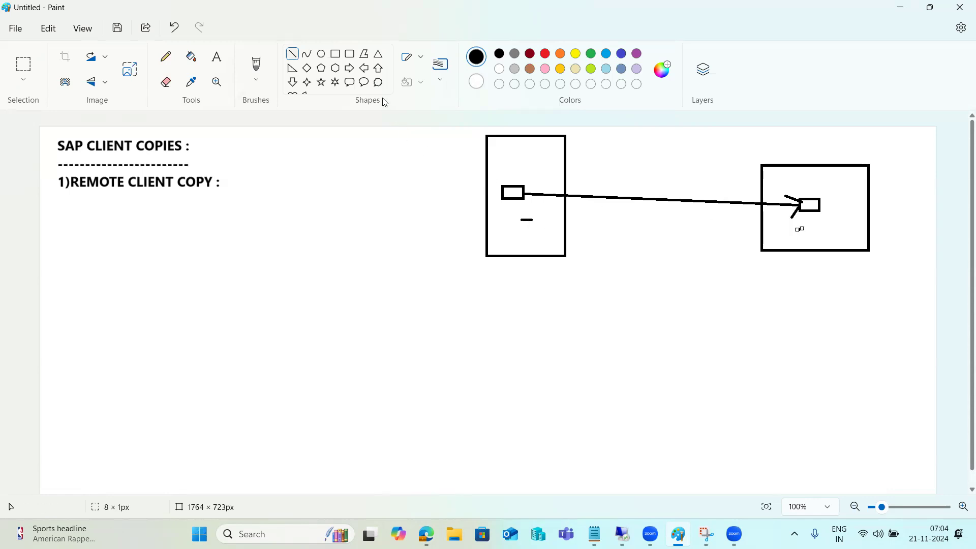
{"action": "left_click", "coordinate": [227, 60]}
Label the left box 'Source' and the right box 'TGT', fixing the 'Soure' typo.
{"action": "left_click", "coordinate": [497, 216]}
{"action": "type", "text": "Soure"}
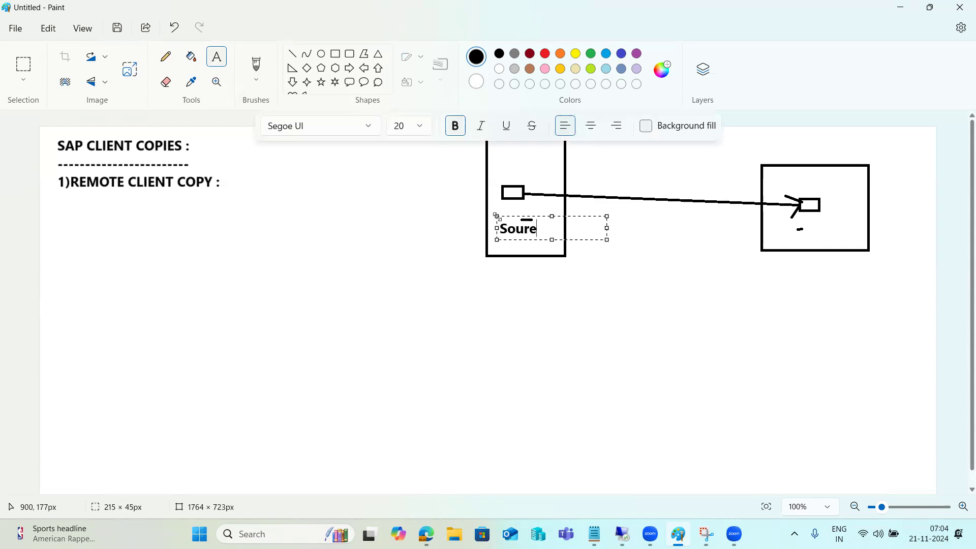
{"action": "key", "text": "BackSpace"}
{"action": "type", "text": "ce"}
{"action": "left_click", "coordinate": [789, 229]}
{"action": "type", "text": "TGT"}
{"action": "left_click", "coordinate": [685, 302]}
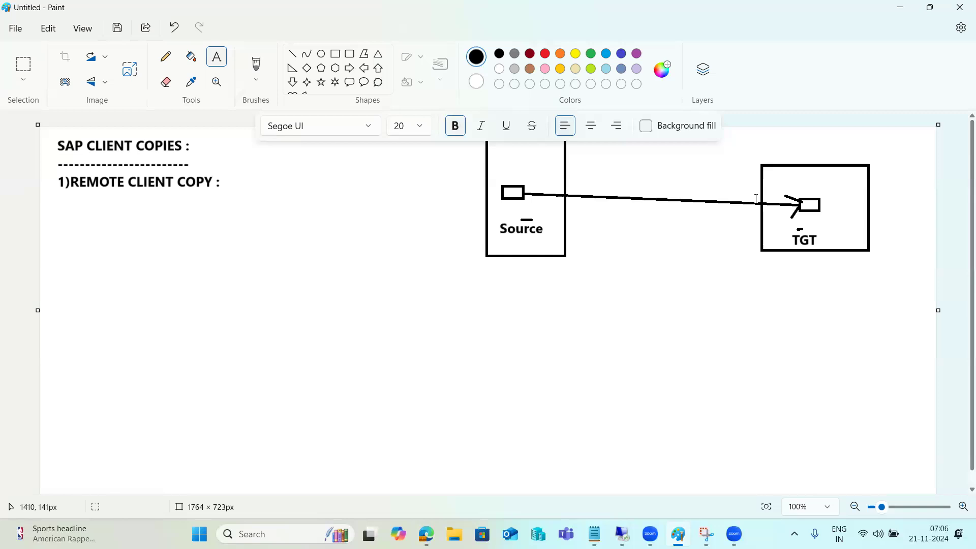
{"action": "left_click", "coordinate": [336, 54]}
Add a second small rectangle near the top of the Source box and discard an empty text box.
{"action": "left_click_drag", "start_coordinate": [504, 146], "coordinate": [534, 165]}
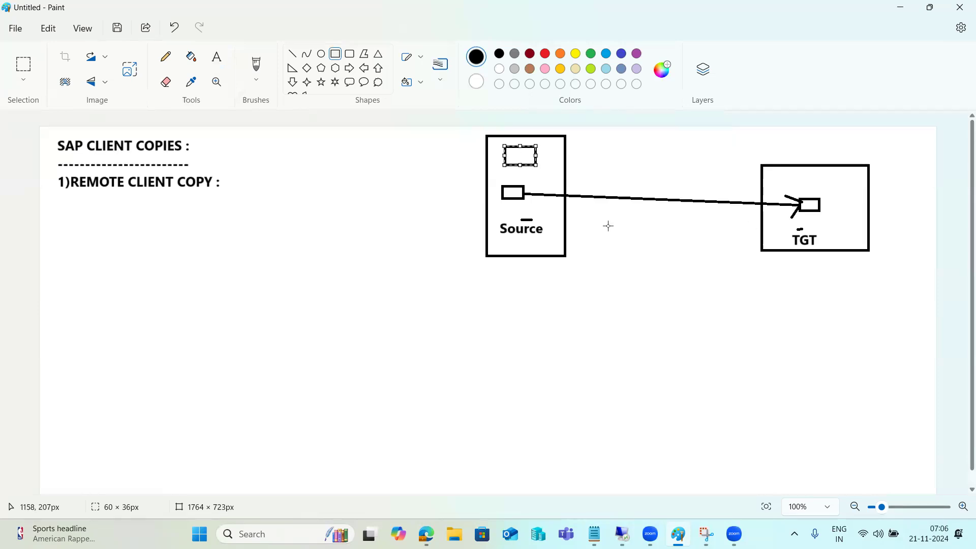
{"action": "left_click", "coordinate": [218, 58]}
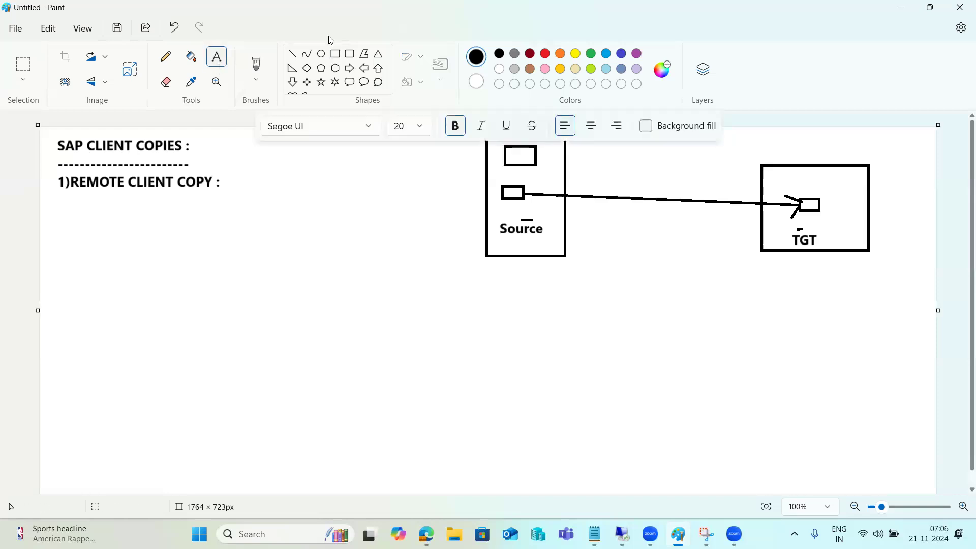
{"action": "left_click_drag", "start_coordinate": [70, 206], "coordinate": [485, 485]}
{"action": "left_click", "coordinate": [620, 250]}
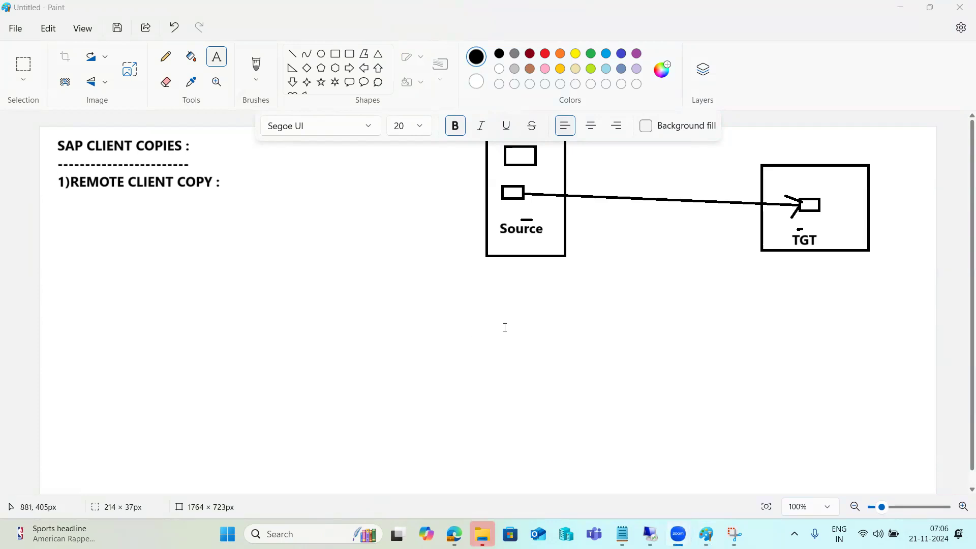
Label the arrow between the two boxes 'RFC'.
{"action": "left_click_drag", "start_coordinate": [596, 210], "coordinate": [724, 241]}
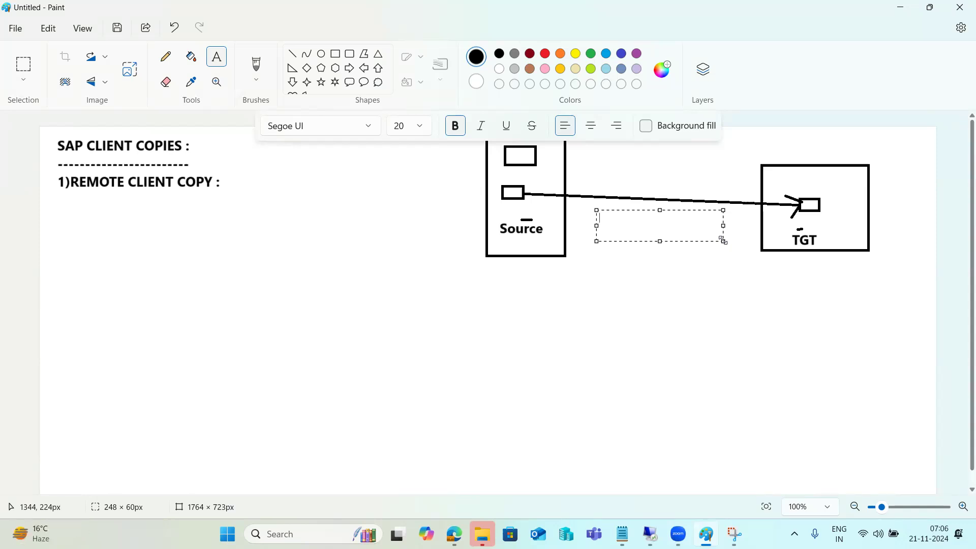
{"action": "type", "text": "RFC"}
{"action": "left_click", "coordinate": [122, 234]}
Add the note 'RFC - Remote function call..Sm59' below the heading, correcting 'Remore'.
{"action": "left_click_drag", "start_coordinate": [63, 204], "coordinate": [466, 484]}
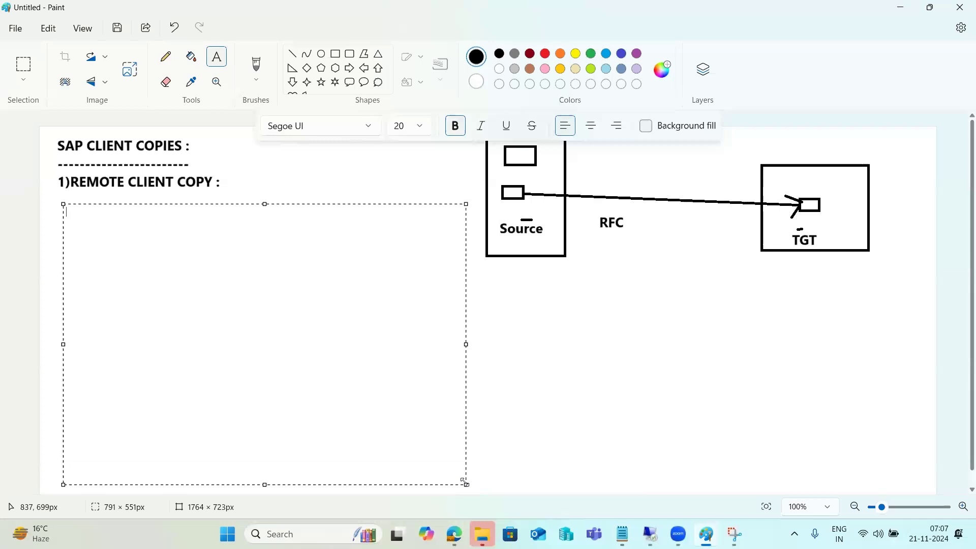
{"action": "type", "text": "RFC - Remore funct"}
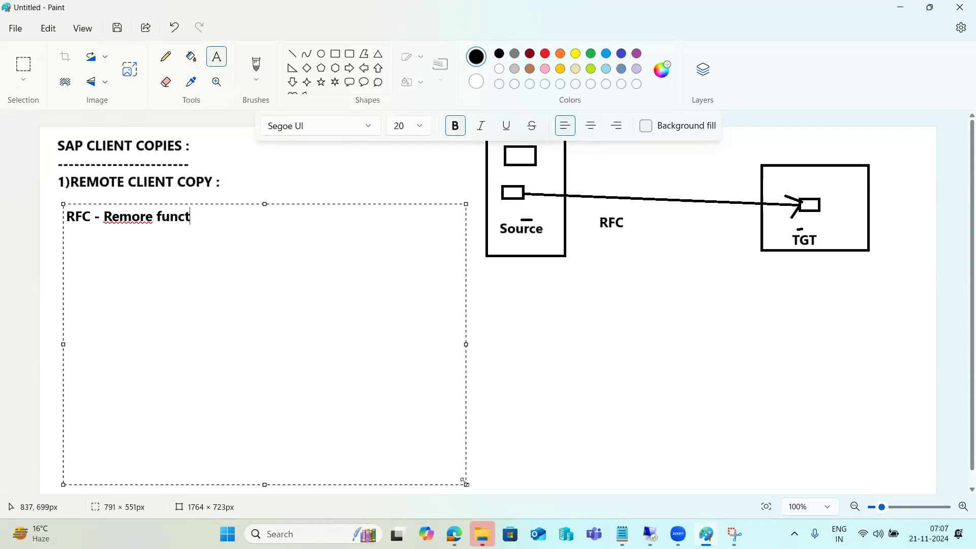
{"action": "type", "text": "ion call..Sm5"}
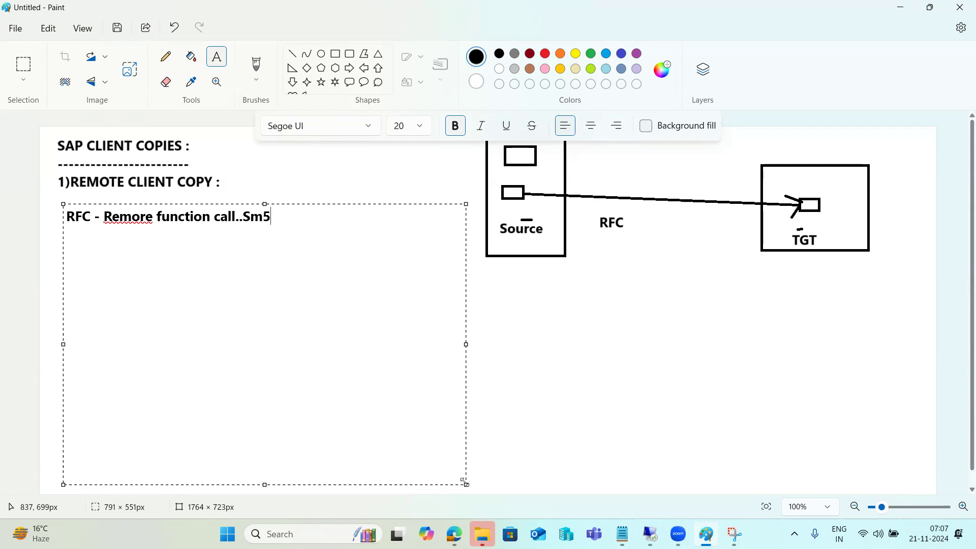
{"action": "type", "text": "9"}
{"action": "left_click", "coordinate": [147, 222]}
{"action": "key", "text": "BackSpace"}
{"action": "type", "text": "t"}
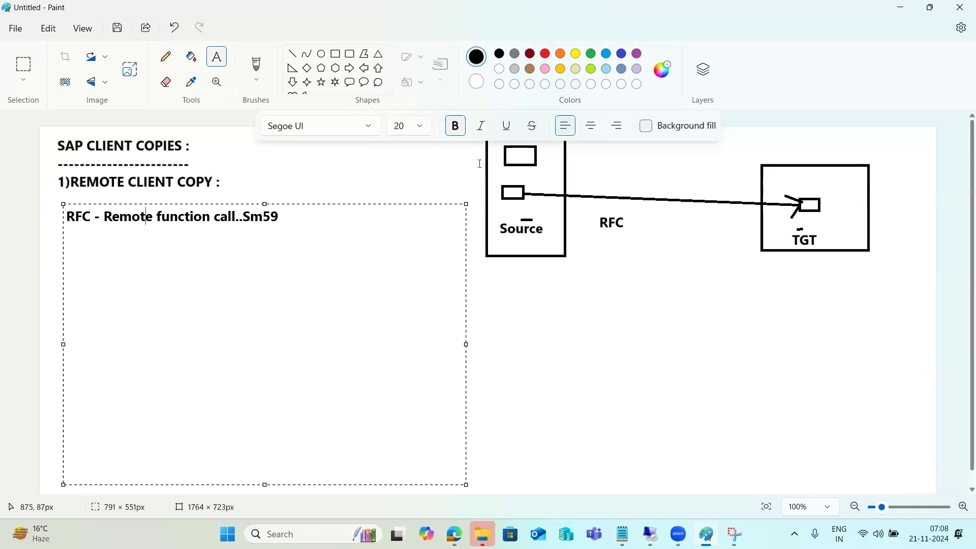
{"action": "left_click", "coordinate": [501, 265]}
{"action": "left_click_drag", "start_coordinate": [66, 236], "coordinate": [450, 482]}
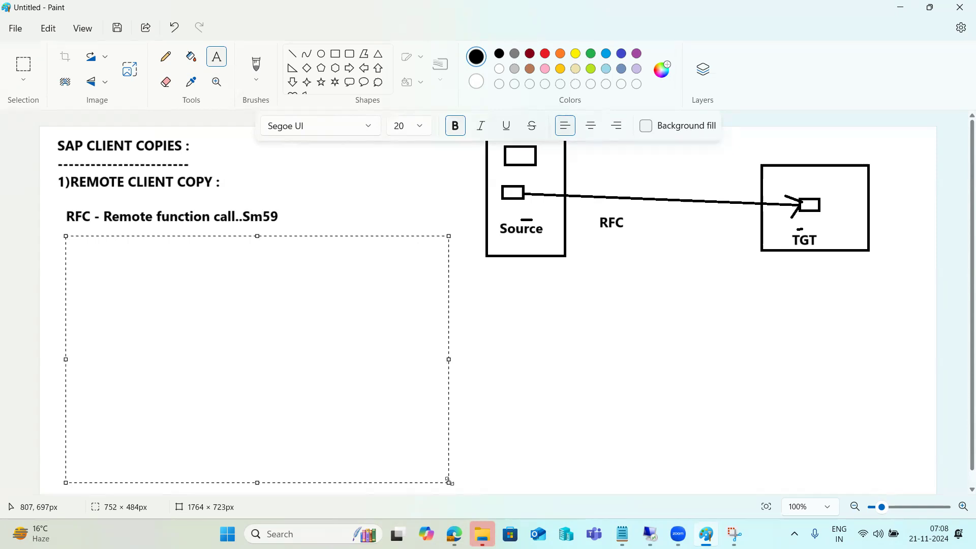
In the remote session, log on to SAP NW DEVELOPMENT NW1 client 001 and run SM59.
{"action": "left_click", "coordinate": [650, 533]}
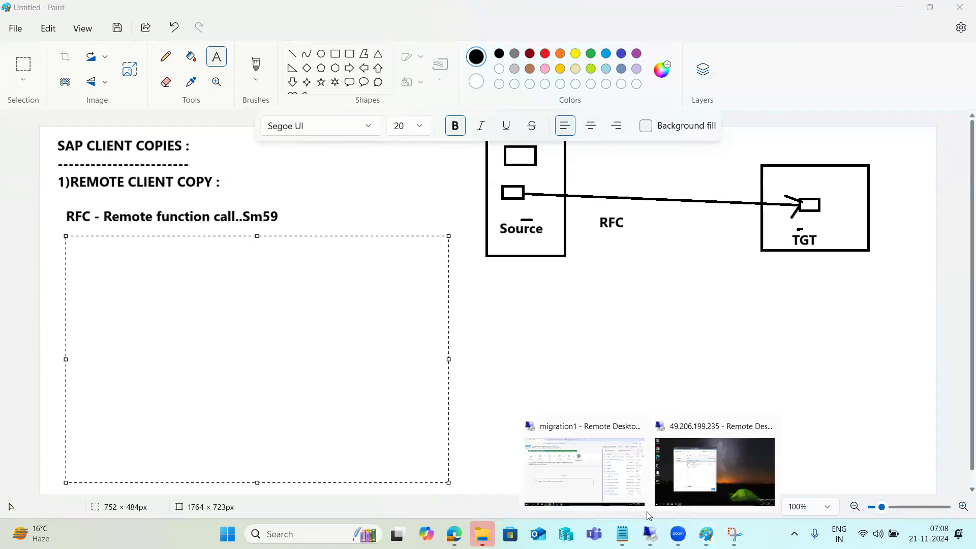
{"action": "left_click", "coordinate": [714, 471]}
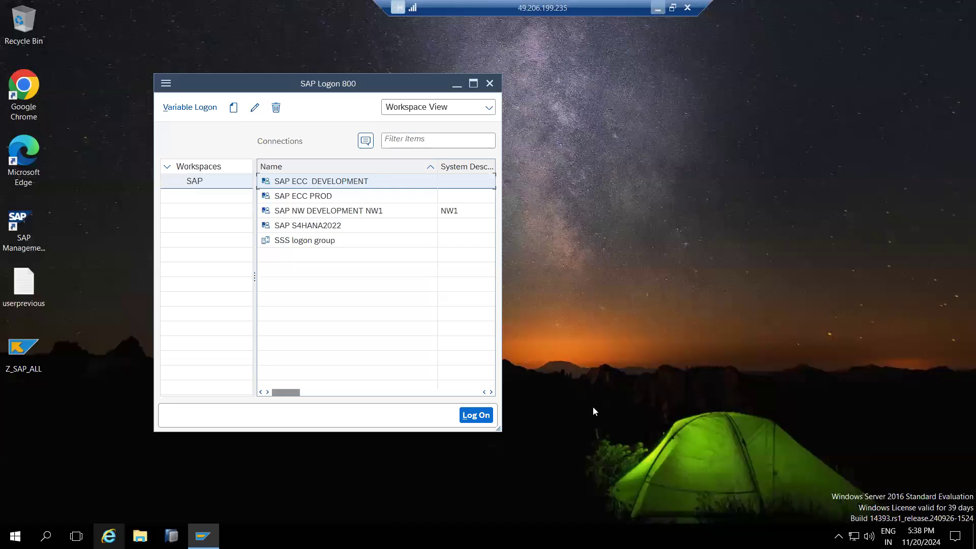
{"action": "double_click", "coordinate": [316, 214]}
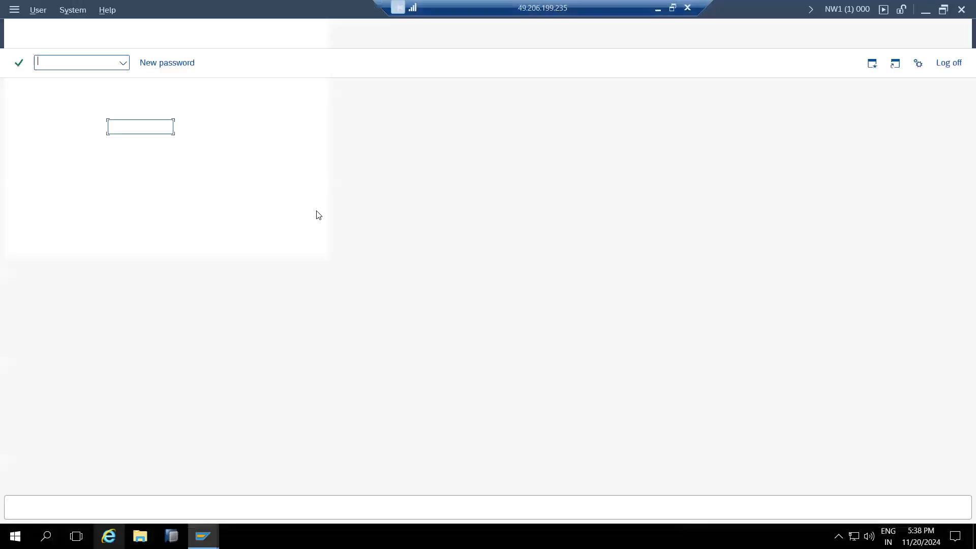
{"action": "type", "text": "basis"}
{"action": "key", "text": "Tab"}
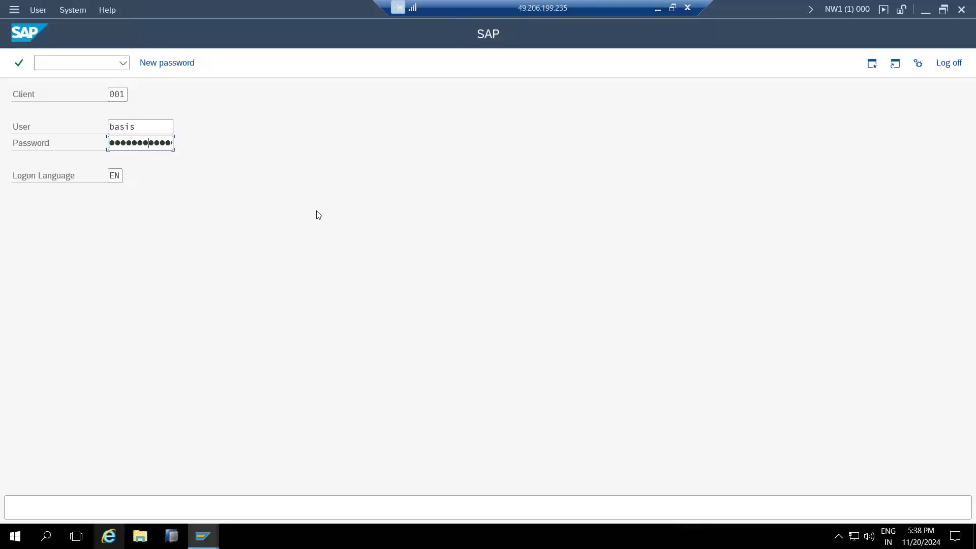
{"action": "key", "text": "Return"}
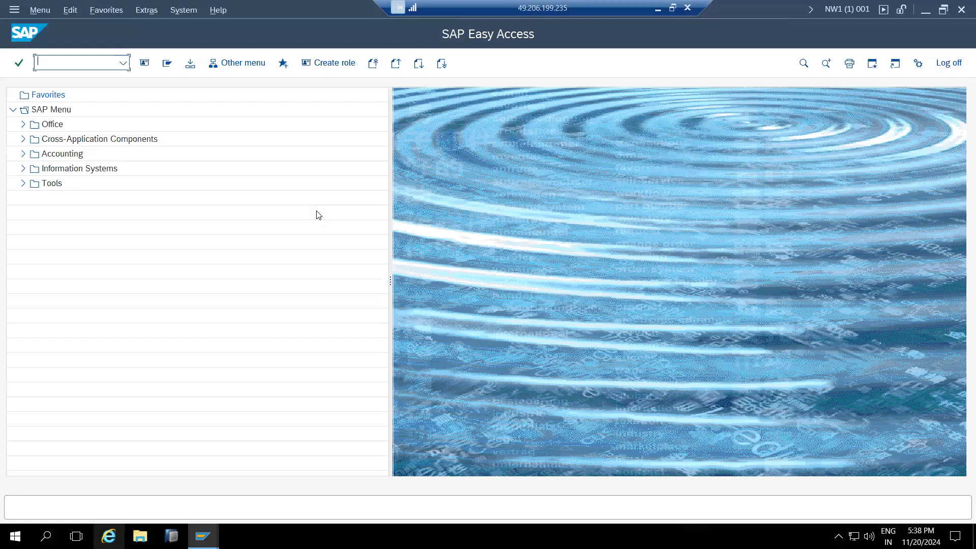
{"action": "type", "text": "sm59"}
{"action": "key", "text": "Return"}
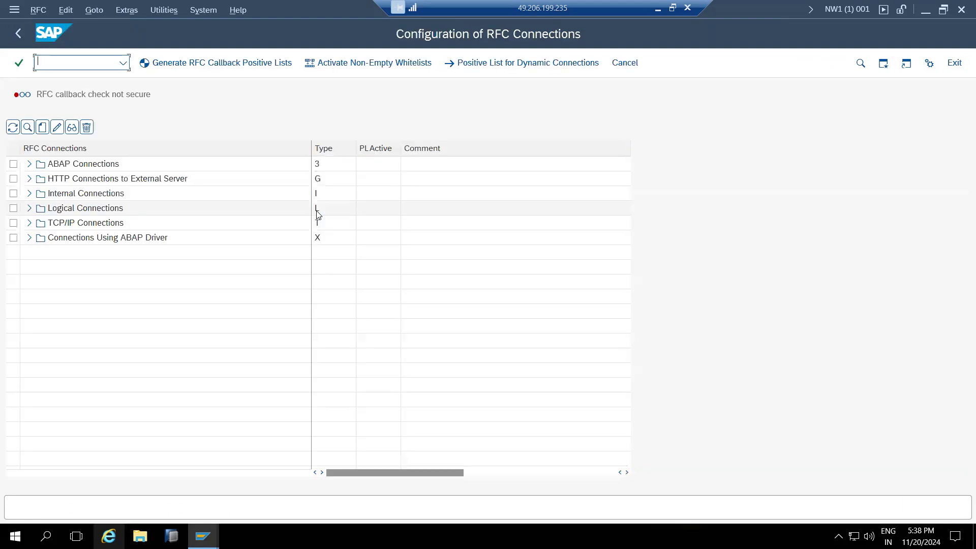
Expand and collapse the ABAP Connections folder in SM59, then go back to Paint.
{"action": "left_click", "coordinate": [29, 164]}
{"action": "left_click", "coordinate": [29, 165]}
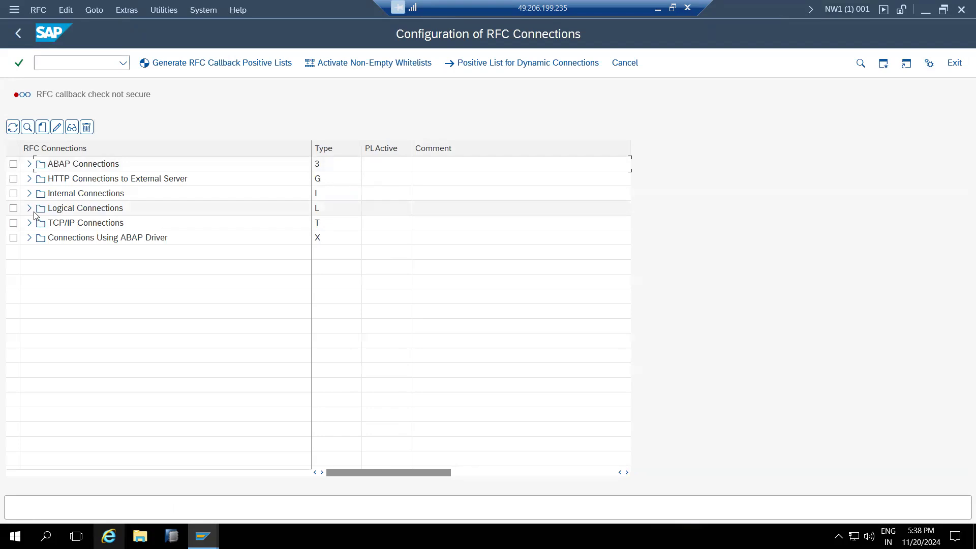
{"action": "left_click", "coordinate": [59, 163]}
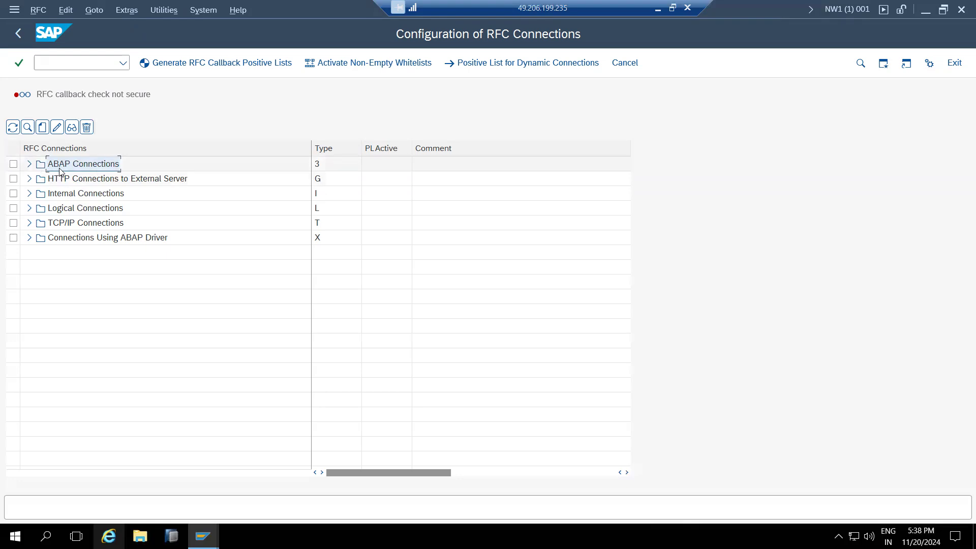
{"action": "left_click", "coordinate": [657, 8]}
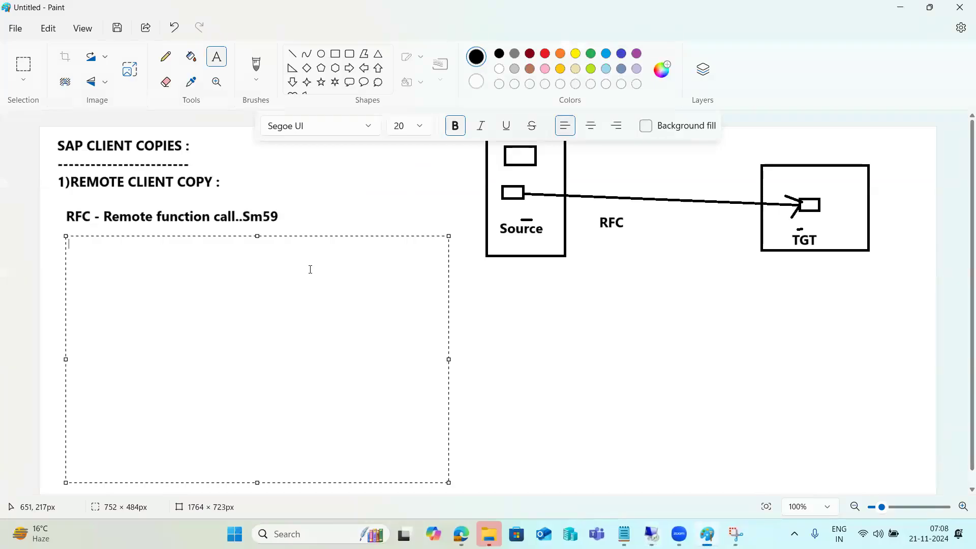
Write ABAP-ABAP, ABAP-EXTERNAL and ABAP-TCp/IP on separate lines, starting a fourth ABAP- entry.
{"action": "type", "text": "A"}
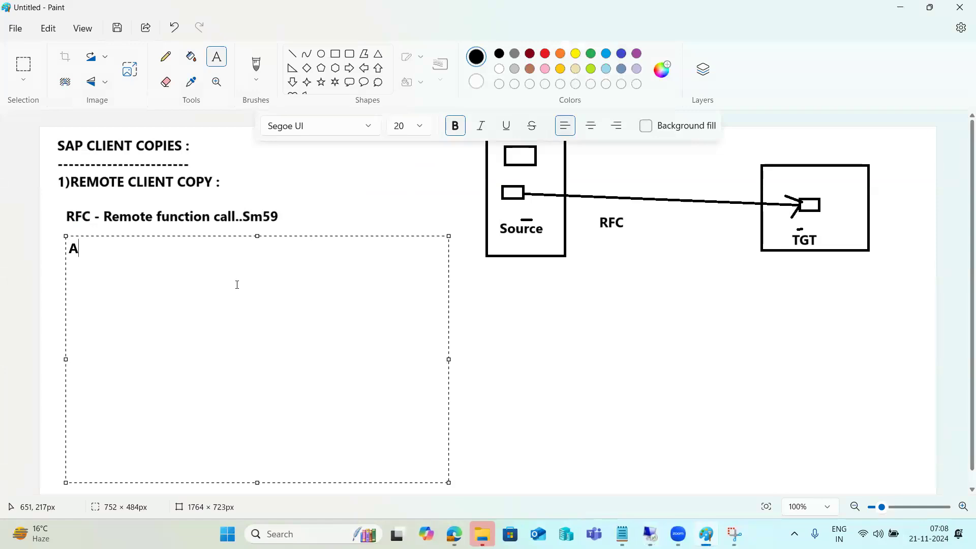
{"action": "type", "text": "BAP-ABAP"}
{"action": "key", "text": "Return"}
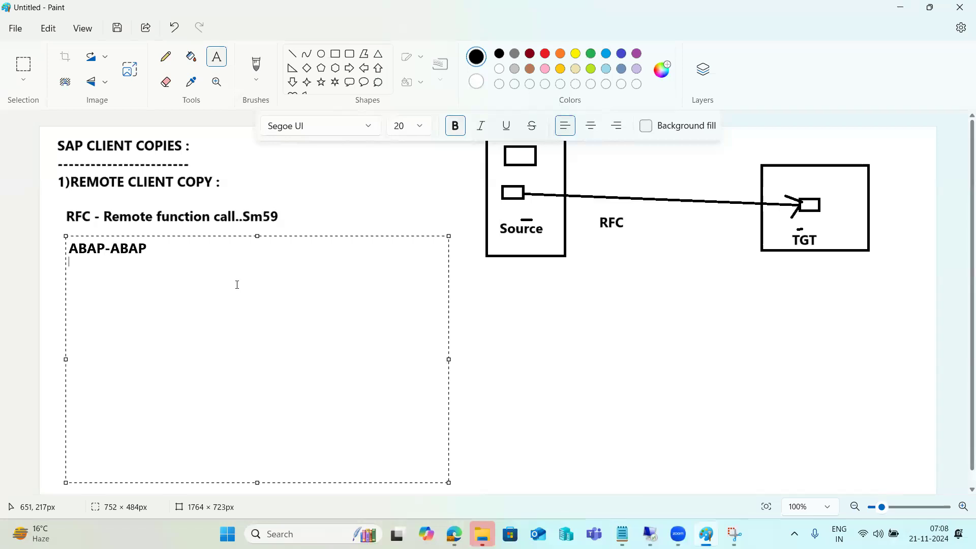
{"action": "type", "text": "ABAP-EXTERNLA"}
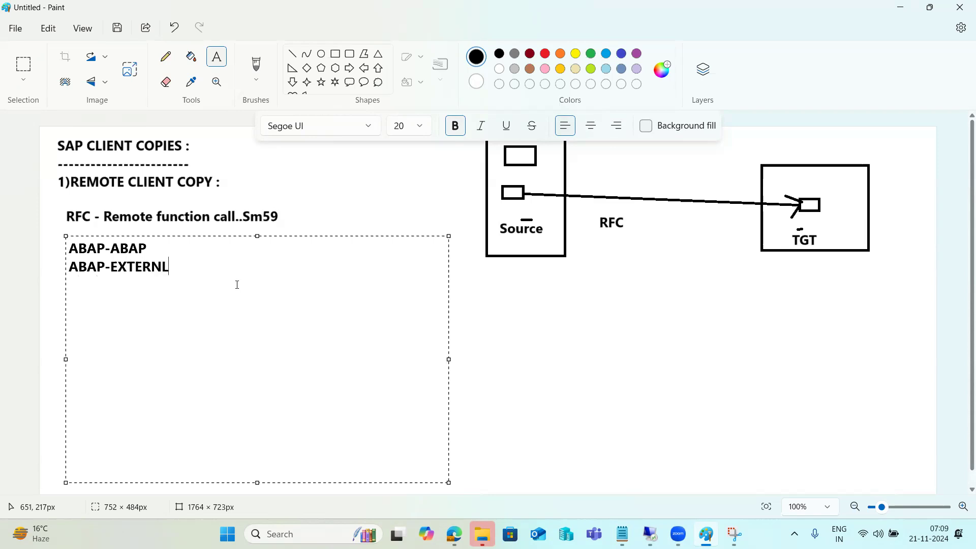
{"action": "key", "text": "BackSpace"}
{"action": "key", "text": "BackSpace"}
{"action": "key", "text": "BackSpace"}
{"action": "type", "text": "NAL"}
{"action": "key", "text": "Return"}
{"action": "type", "text": "ABAP-TCp/IP "}
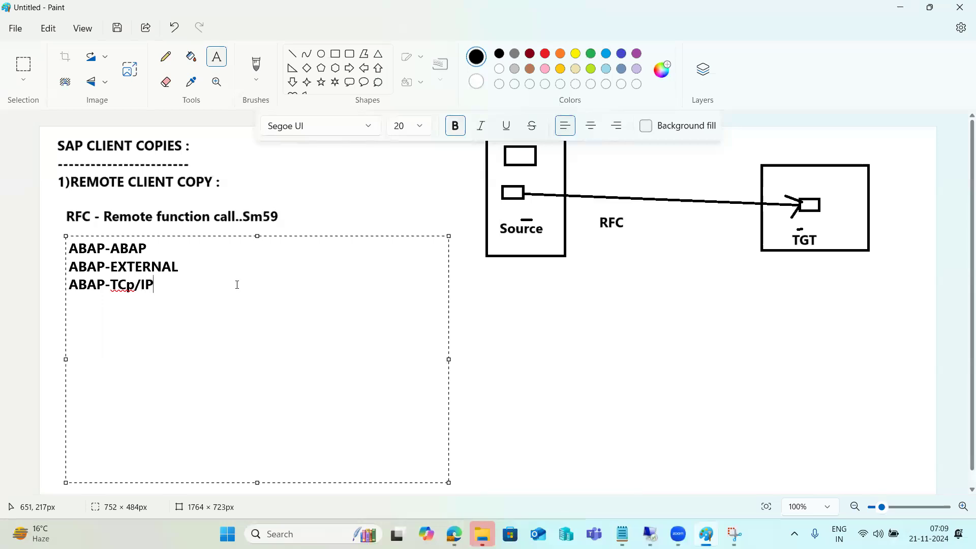
{"action": "type", "text": "ABAP-"}
In SM59, expand and collapse the Internal Connections and HTTP Connections folders.
{"action": "mouse_move", "coordinate": [651, 534]}
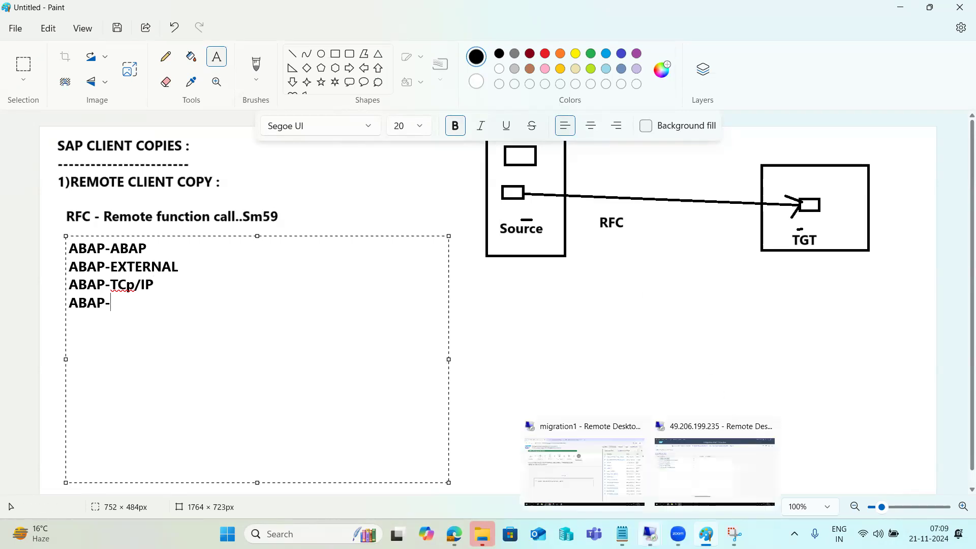
{"action": "left_click", "coordinate": [714, 470]}
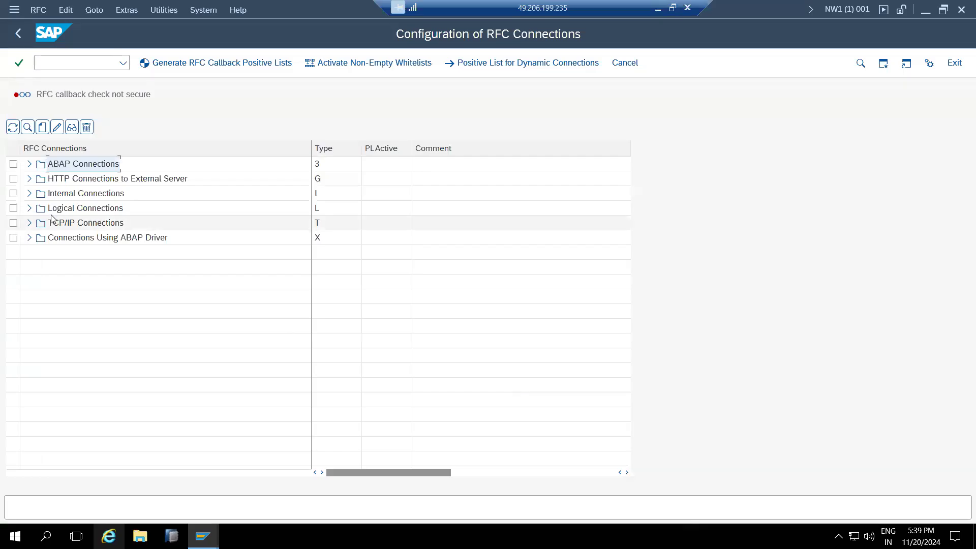
{"action": "left_click", "coordinate": [29, 194]}
{"action": "left_click", "coordinate": [29, 194]}
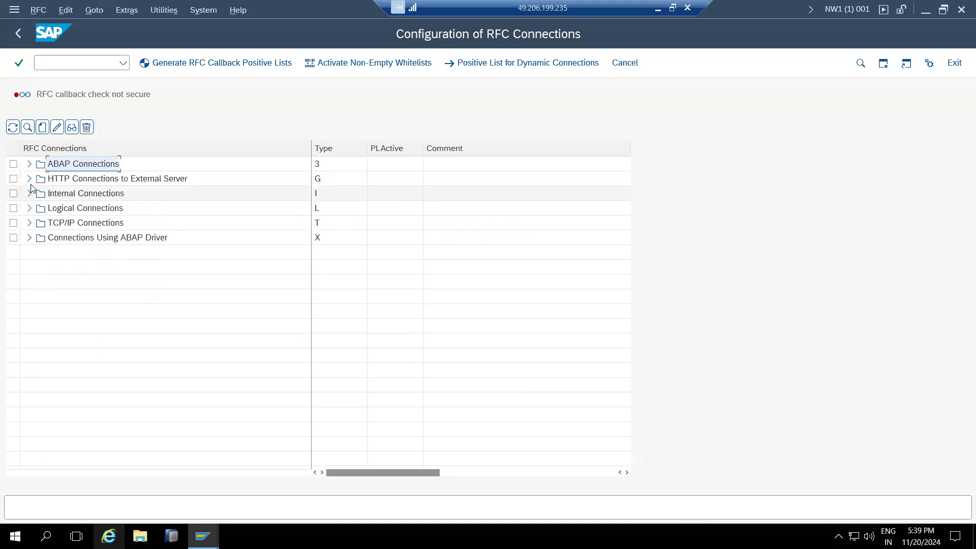
{"action": "left_click", "coordinate": [30, 179]}
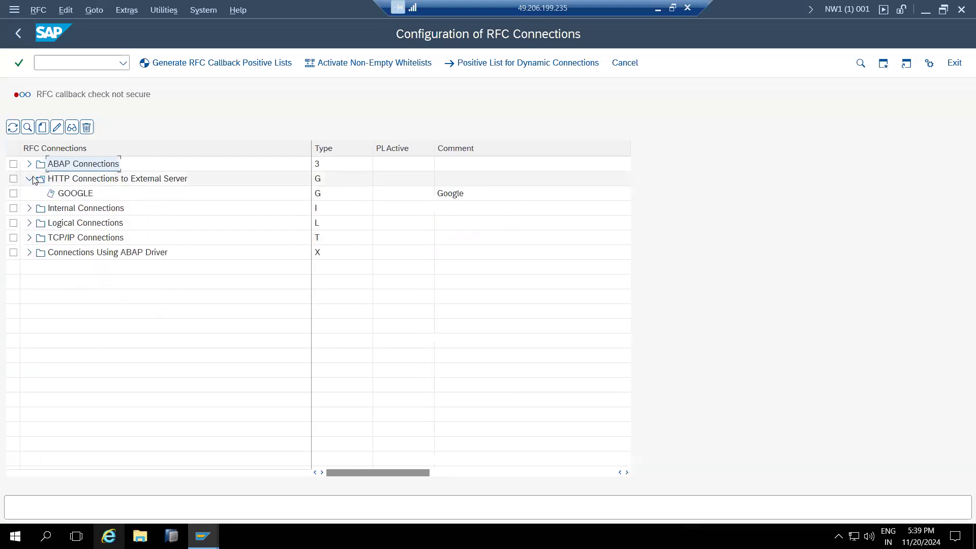
{"action": "left_click", "coordinate": [30, 179]}
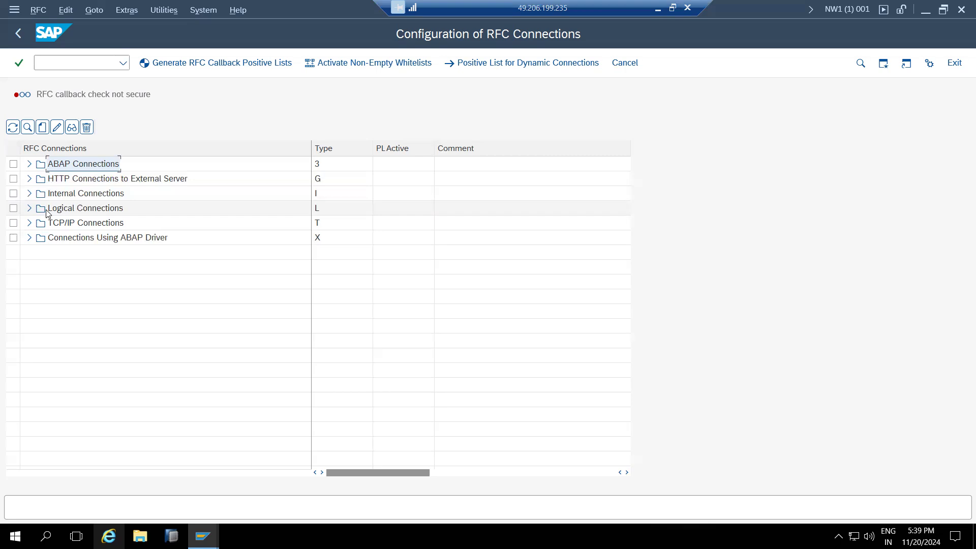
Point out the HTTP, TCP/IP, Internal and ABAP connection categories, glancing back at the notes.
{"action": "left_click", "coordinate": [80, 180]}
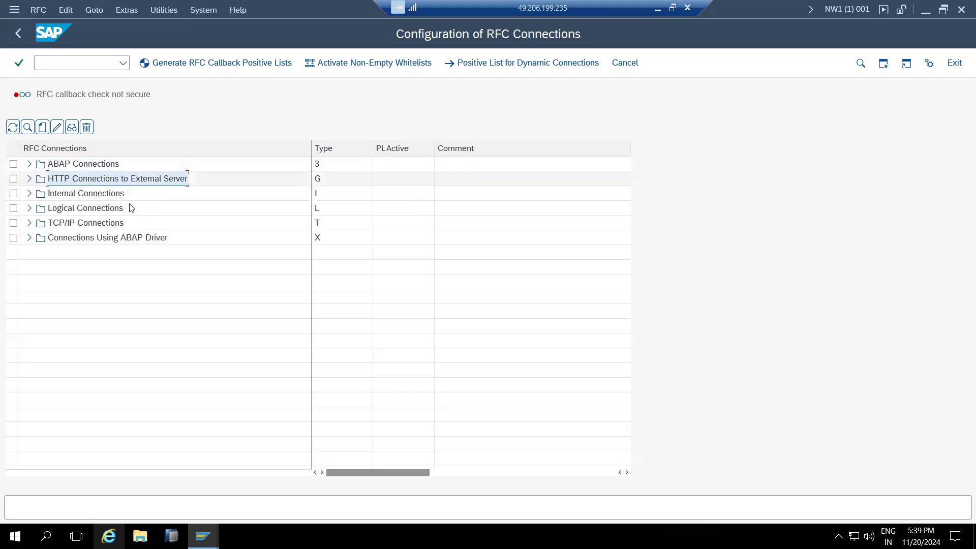
{"action": "left_click", "coordinate": [94, 229]}
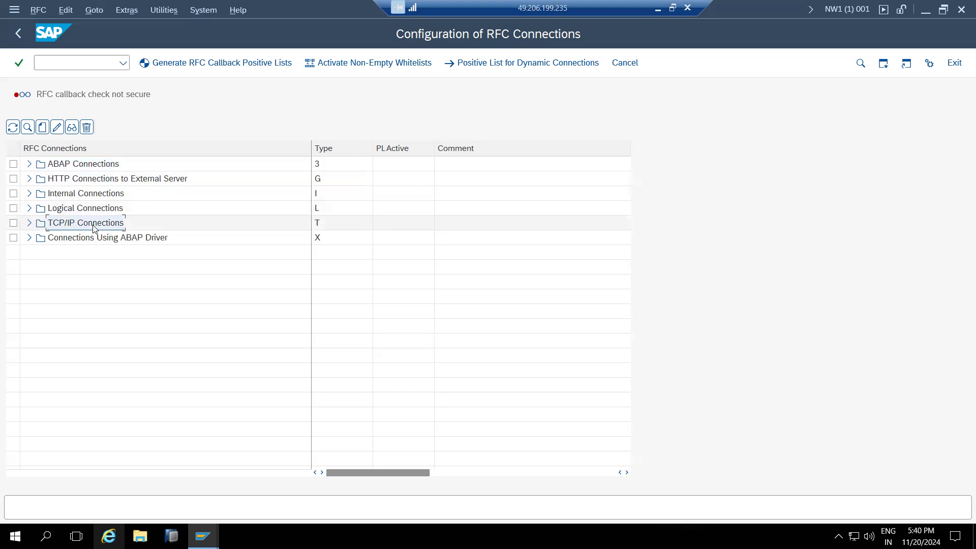
{"action": "left_click", "coordinate": [84, 195]}
{"action": "left_click", "coordinate": [92, 168]}
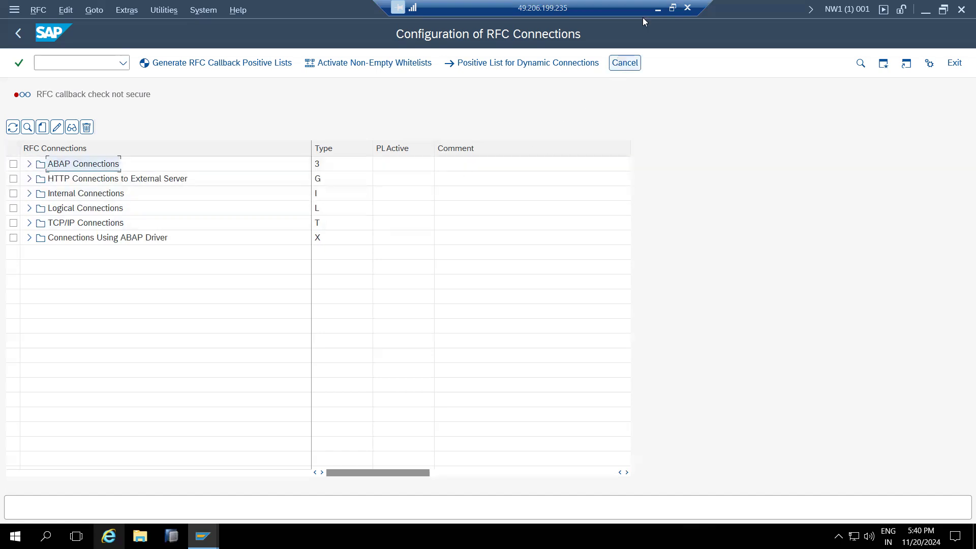
{"action": "left_click", "coordinate": [657, 9]}
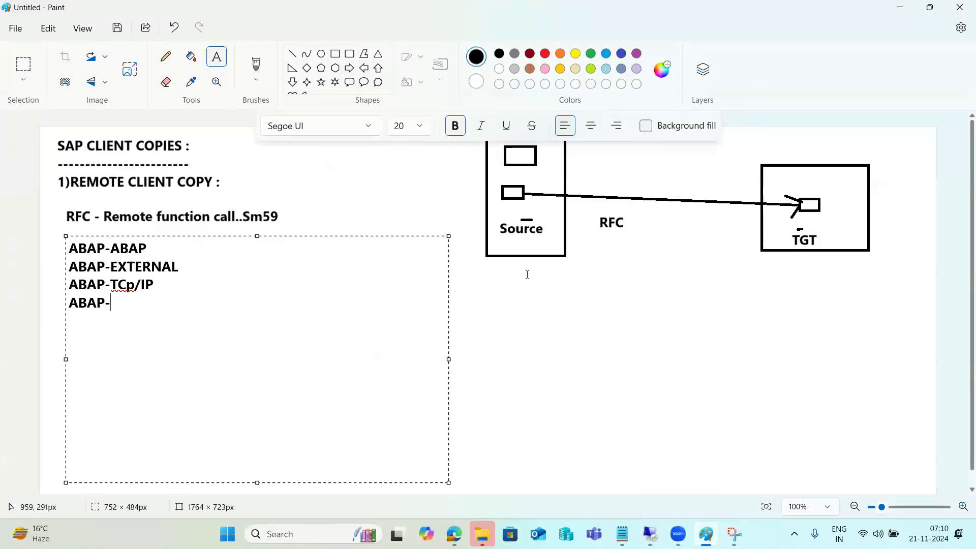
{"action": "mouse_move", "coordinate": [650, 533]}
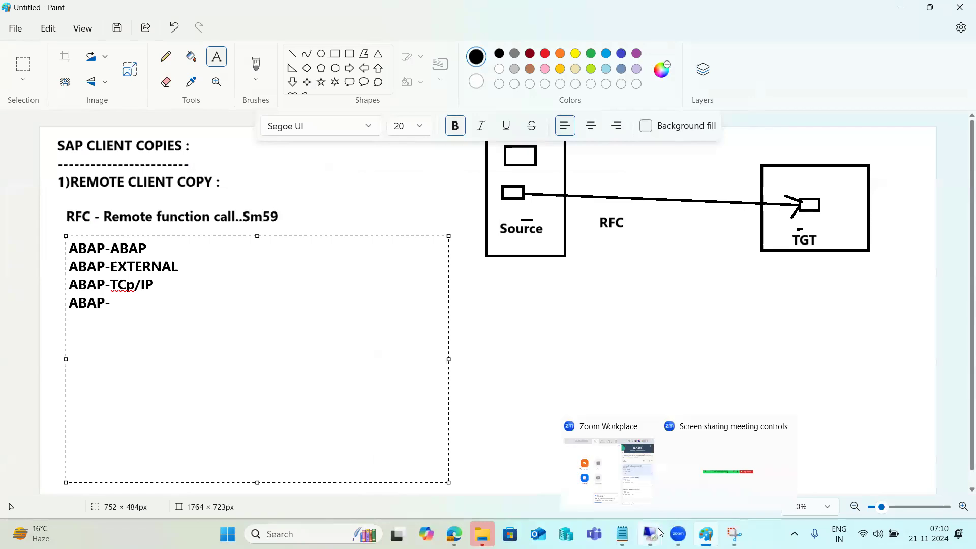
{"action": "left_click", "coordinate": [680, 475]}
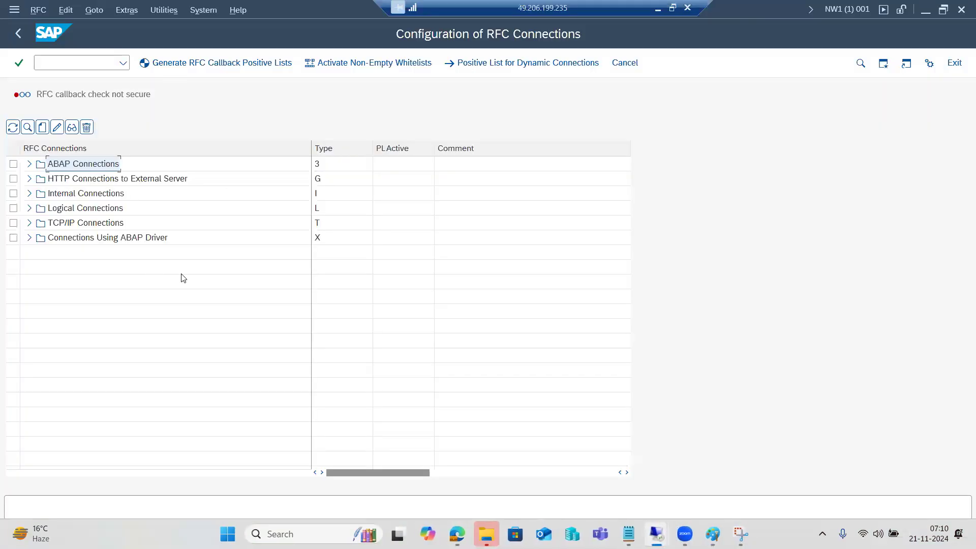
Create RFC destination ECDCLNT100-1 with description ECDCLNT100-1.
{"action": "left_click", "coordinate": [42, 127]}
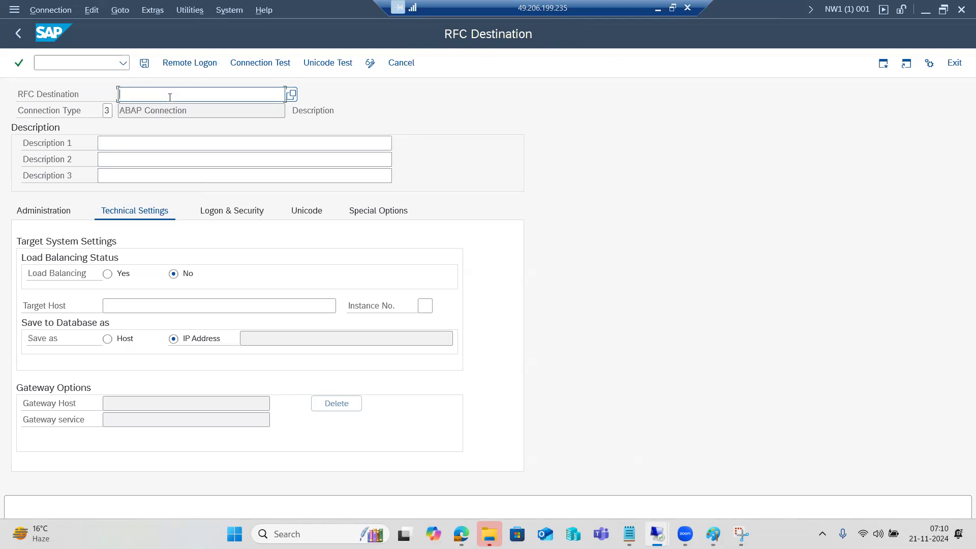
{"action": "type", "text": "ECD"}
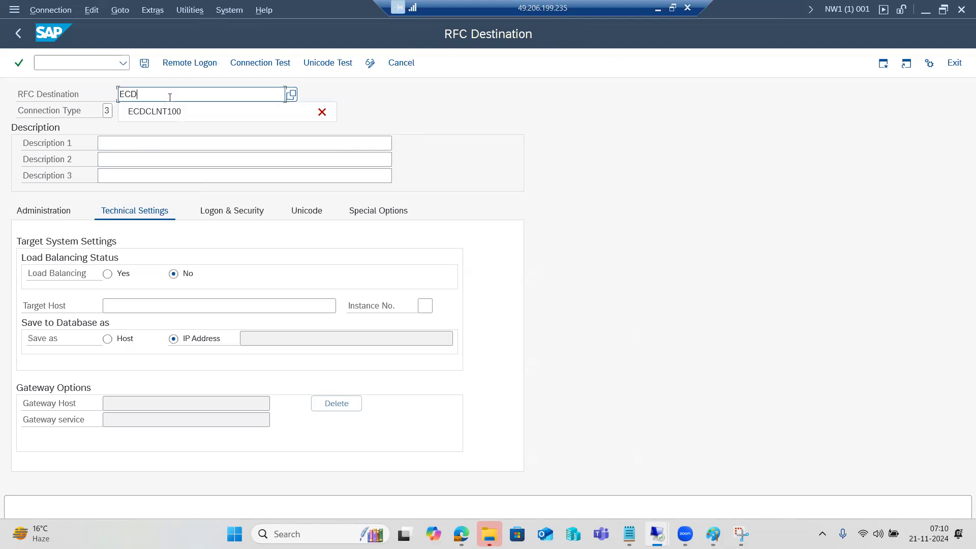
{"action": "type", "text": "CLNT100-1"}
{"action": "double_click", "coordinate": [170, 97]}
{"action": "key", "text": "ctrl+c"}
{"action": "left_click", "coordinate": [159, 146]}
{"action": "key", "text": "ctrl+v"}
{"action": "key", "text": "Return"}
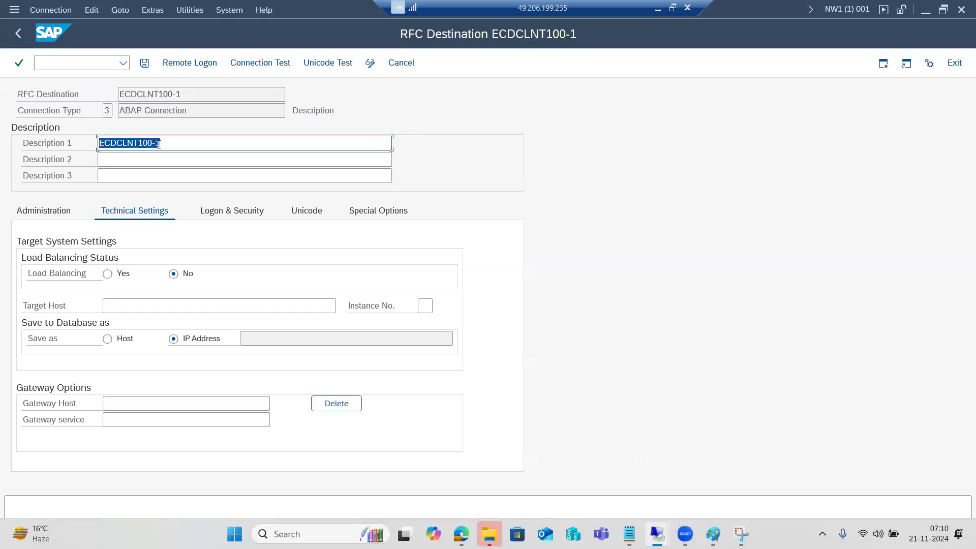
Enter kponline1 as the destination's target host.
{"action": "left_click", "coordinate": [136, 304]}
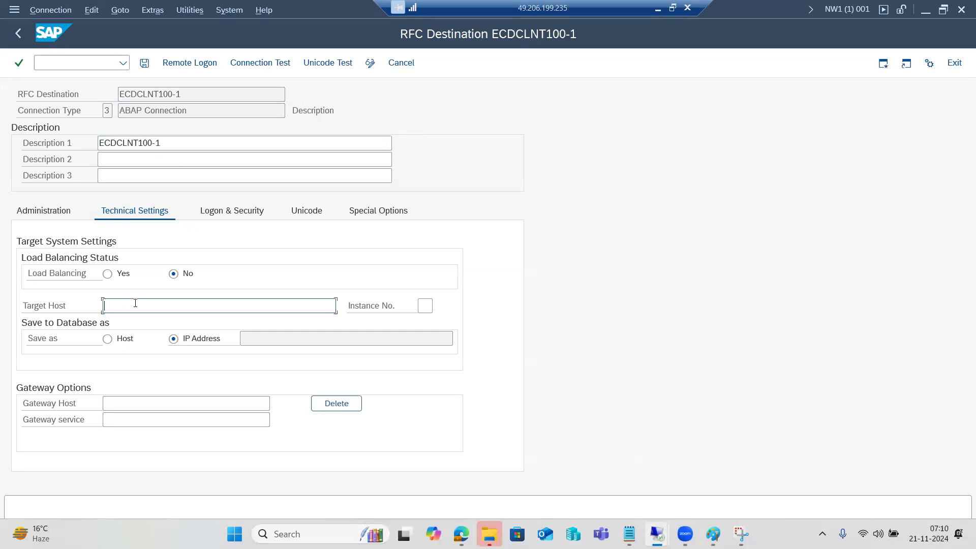
{"action": "type", "text": "kponline1"}
{"action": "key", "text": "Tab"}
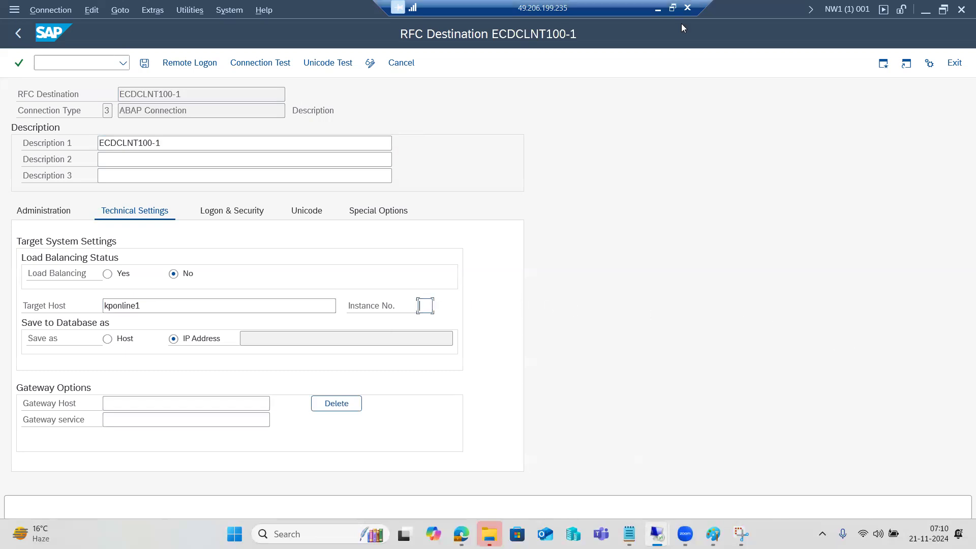
{"action": "left_click", "coordinate": [673, 8]}
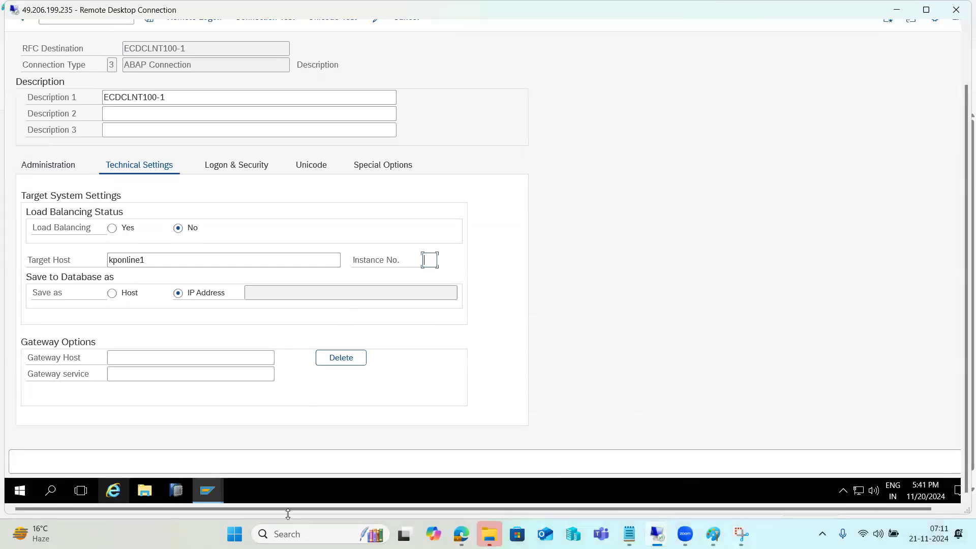
Look up instance number 02 in SAP ECC DEVELOPMENT's logon properties and enter 02 as Instance No.
{"action": "mouse_move", "coordinate": [208, 490]}
{"action": "left_click", "coordinate": [150, 442]}
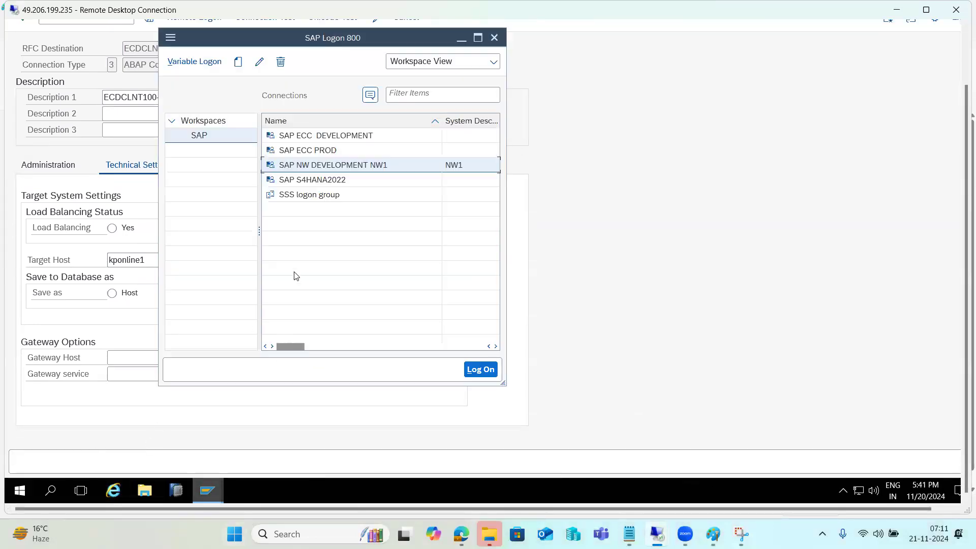
{"action": "left_click", "coordinate": [325, 136]}
{"action": "left_click_drag", "start_coordinate": [293, 347], "coordinate": [135, 327]}
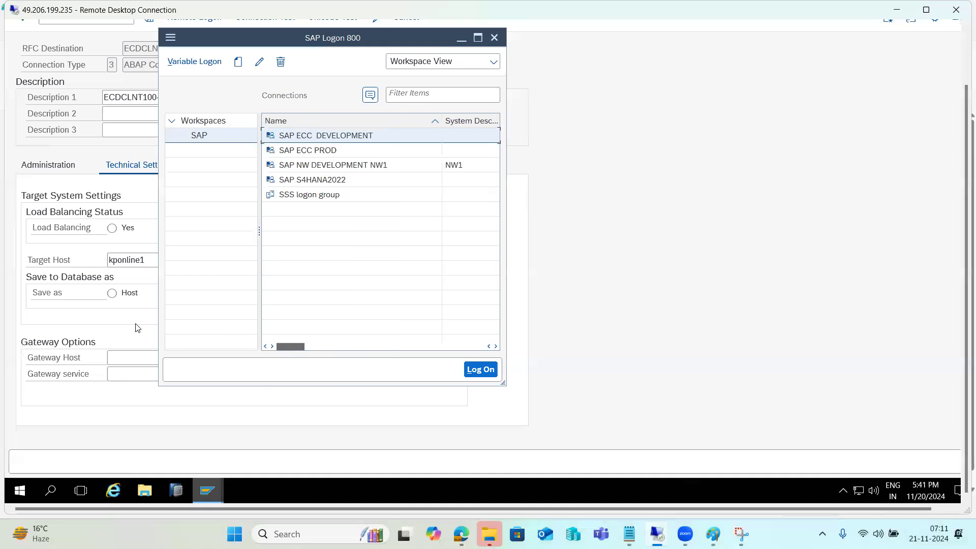
{"action": "left_click", "coordinate": [260, 65]}
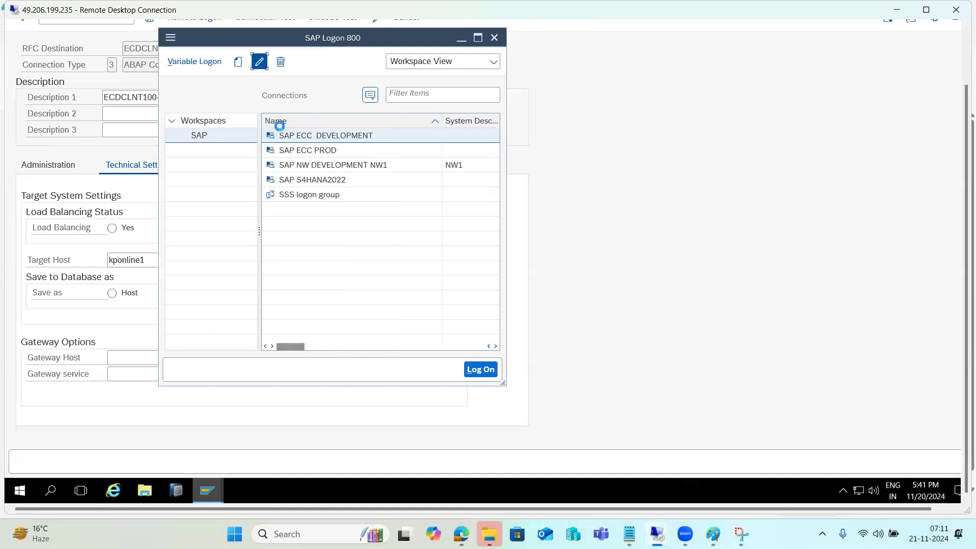
{"action": "double_click", "coordinate": [270, 216]}
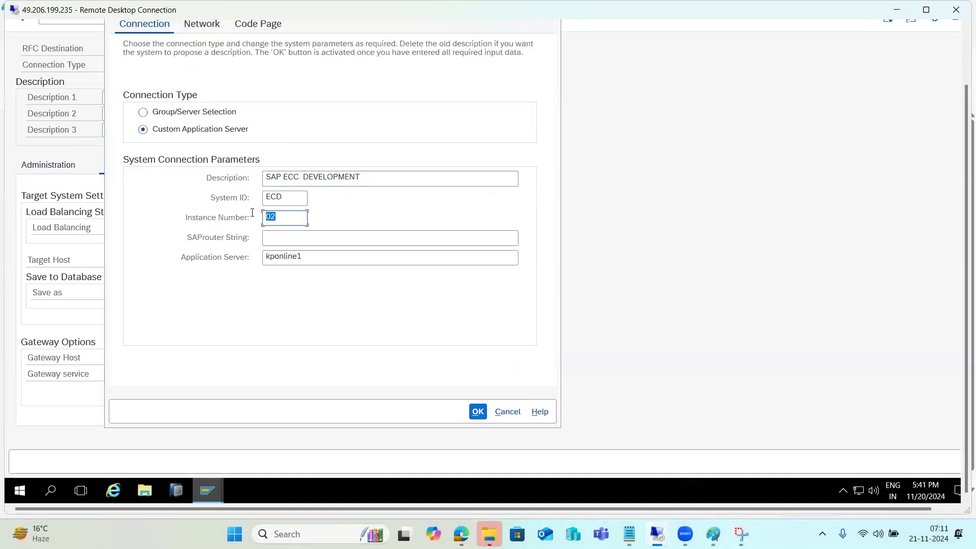
{"action": "left_click", "coordinate": [507, 411]}
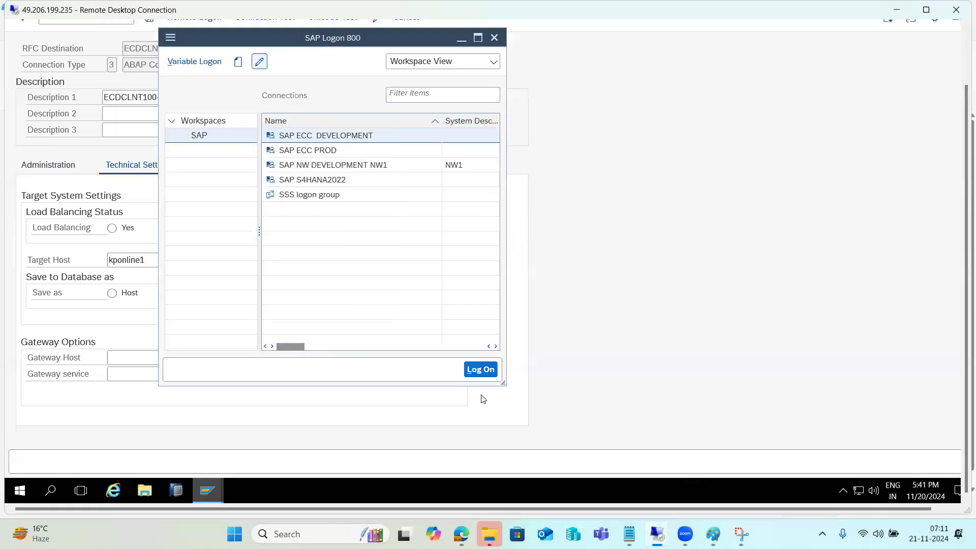
{"action": "left_click", "coordinate": [429, 262]}
{"action": "type", "text": "02"}
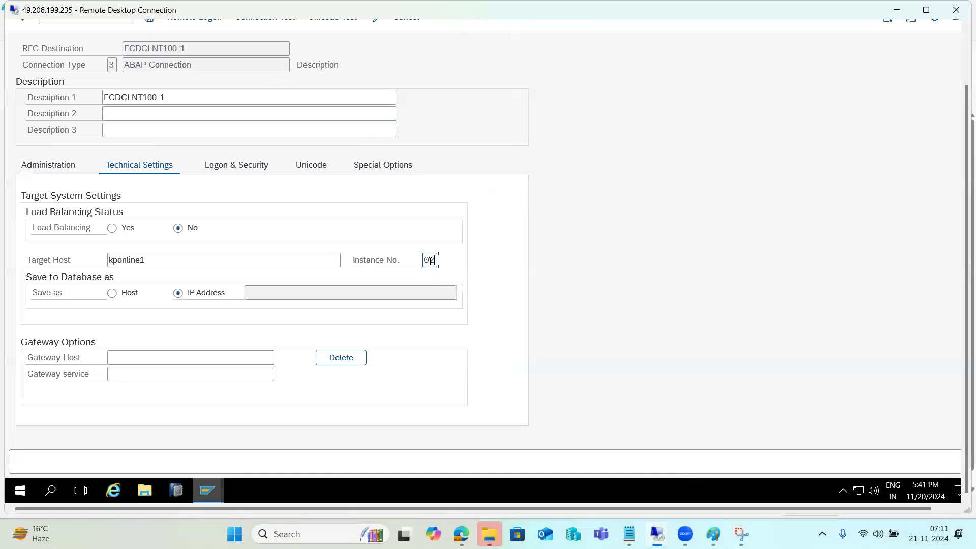
Save the target as a host name, then enter client 100 and the logon user on Logon & Security.
{"action": "left_click", "coordinate": [122, 293]}
{"action": "left_click", "coordinate": [217, 168]}
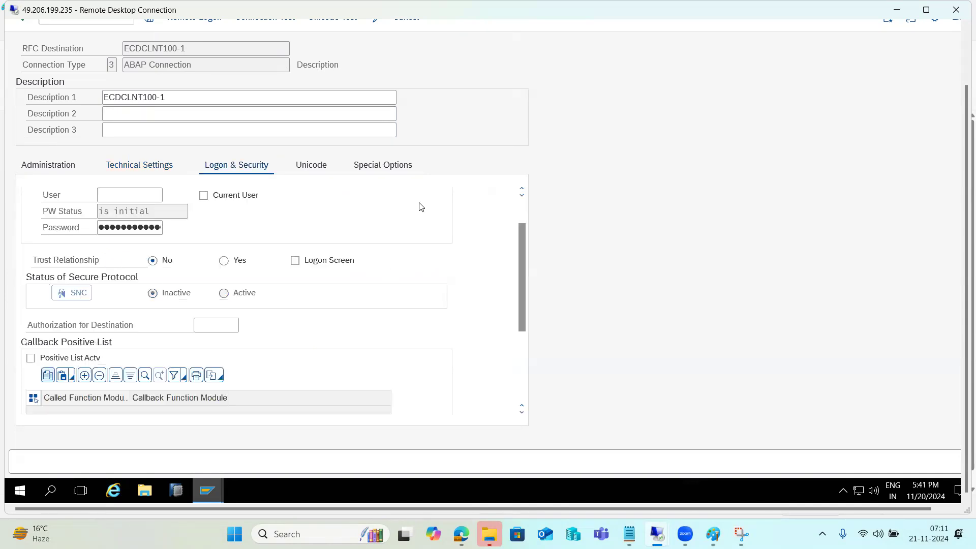
{"action": "scroll", "coordinate": [456, 218], "scroll_direction": "up", "scroll_amount": 2}
{"action": "left_click", "coordinate": [110, 229]}
{"action": "type", "text": "100"}
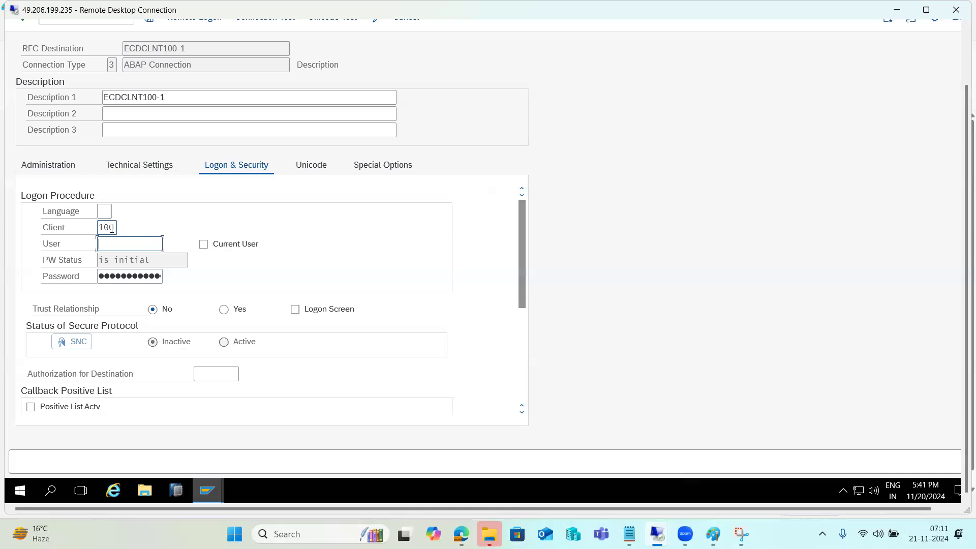
{"action": "type", "text": "basis"}
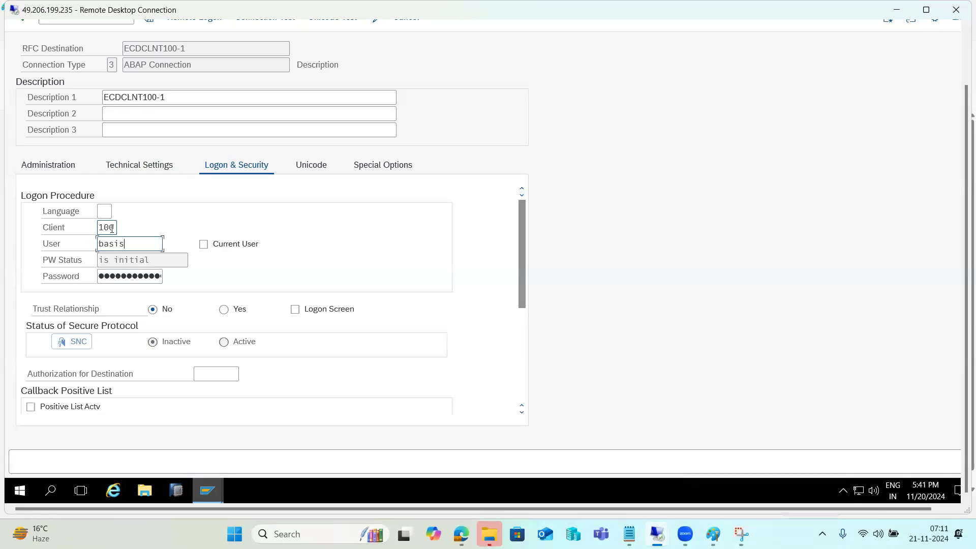
{"action": "key", "text": "Tab"}
{"action": "key", "text": "Tab"}
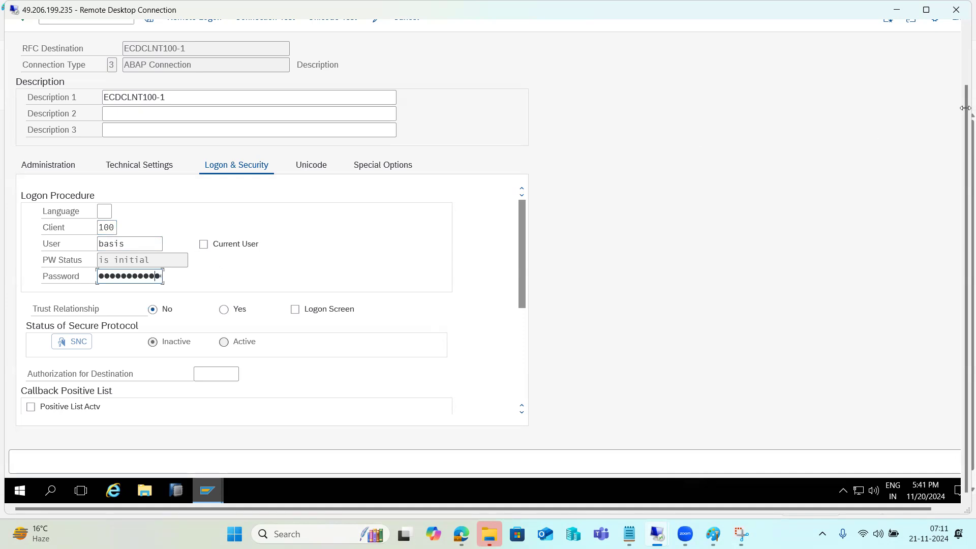
{"action": "scroll", "coordinate": [962, 129], "scroll_direction": "up", "scroll_amount": 3}
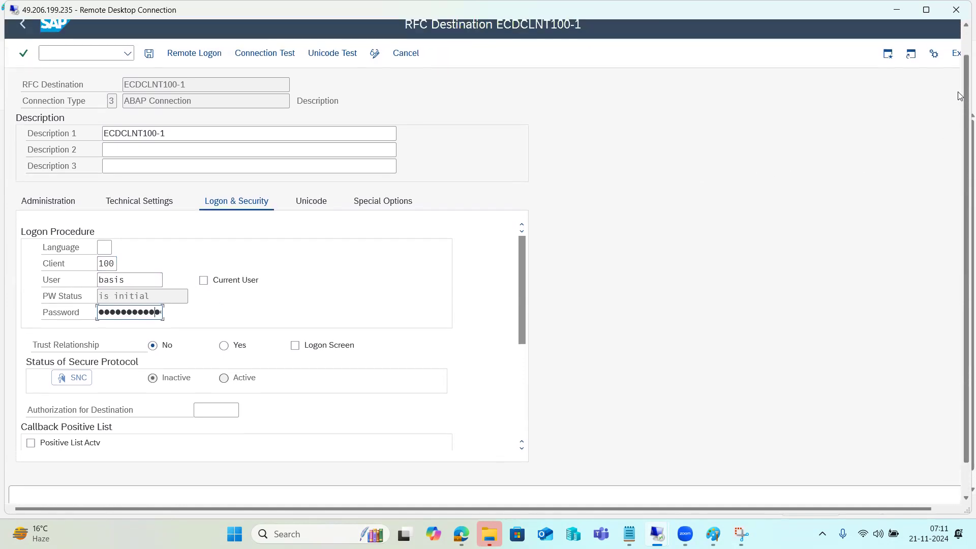
Save ECDCLNT100-1 and run a connection test, checking the logon timing result.
{"action": "left_click", "coordinate": [149, 66]}
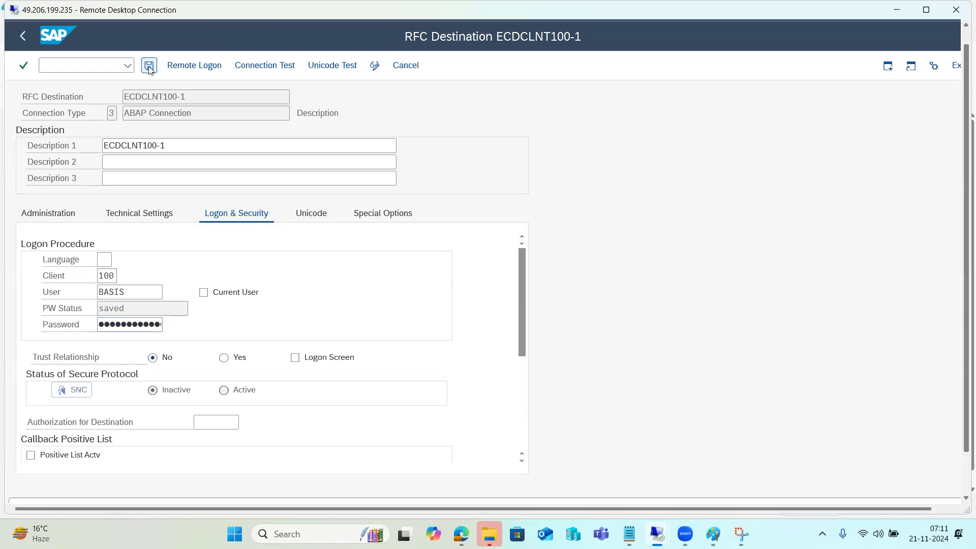
{"action": "left_click", "coordinate": [251, 72]}
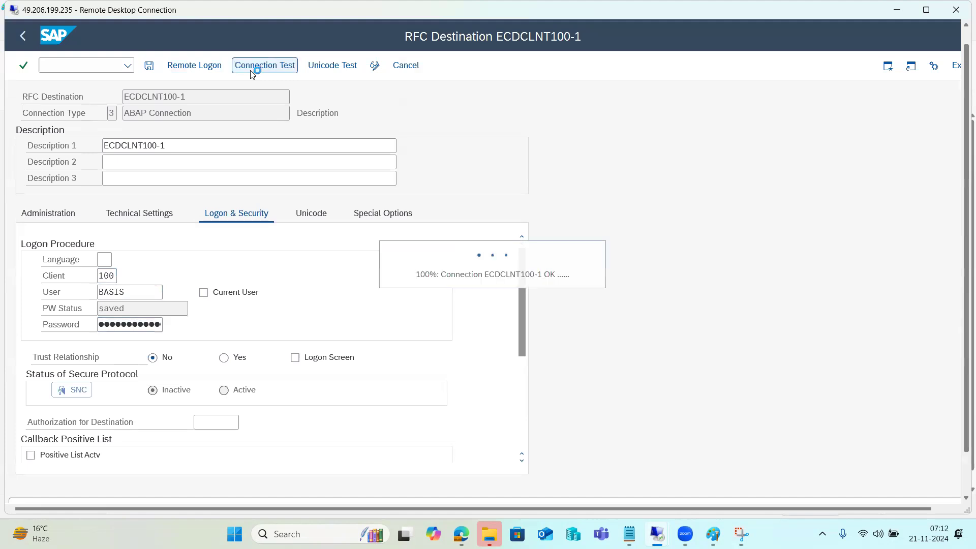
{"action": "left_click", "coordinate": [212, 158]}
{"action": "left_click", "coordinate": [23, 36]}
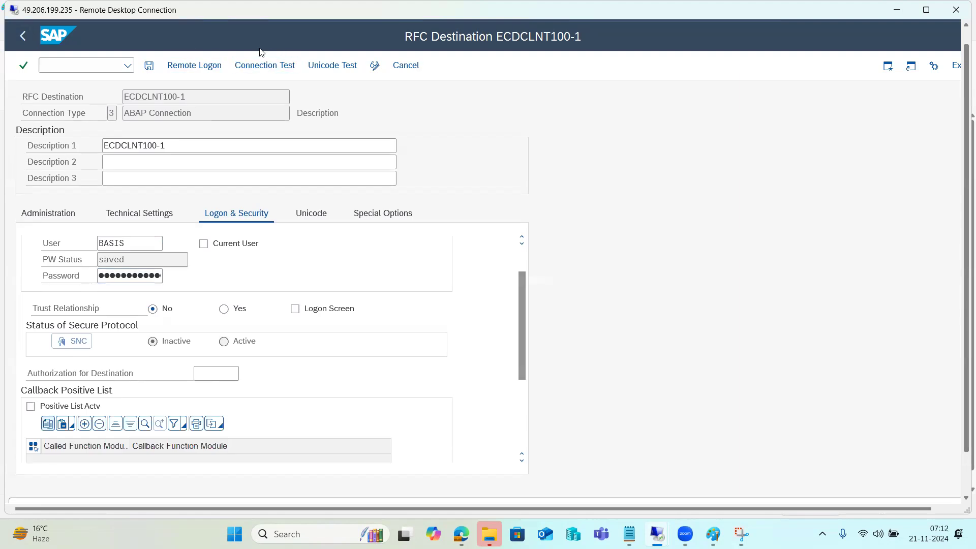
Reopen ECDCLNT100-1 from the ABAP Connections list and test the connection again.
{"action": "left_click", "coordinate": [23, 36]}
{"action": "left_click", "coordinate": [34, 166]}
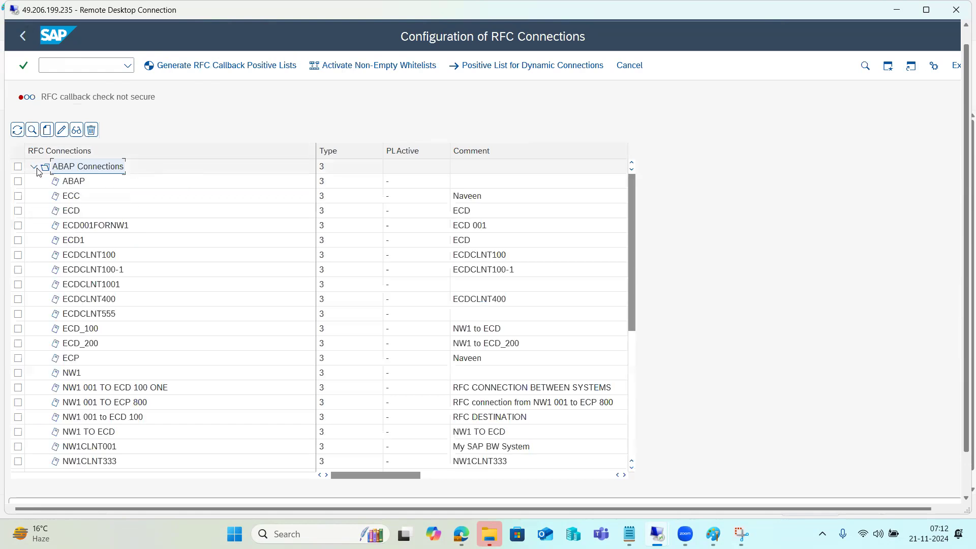
{"action": "left_click", "coordinate": [100, 271]}
{"action": "double_click", "coordinate": [99, 272]}
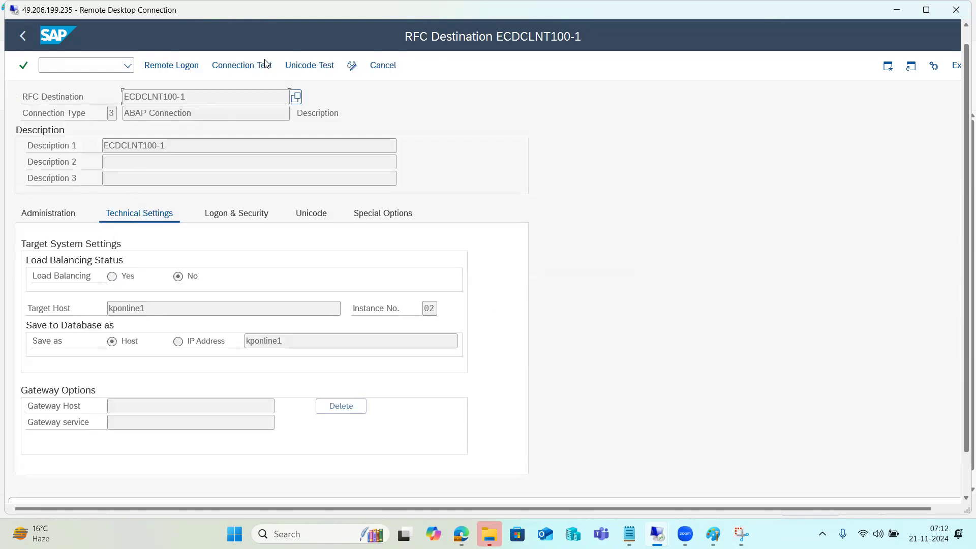
{"action": "left_click", "coordinate": [231, 69]}
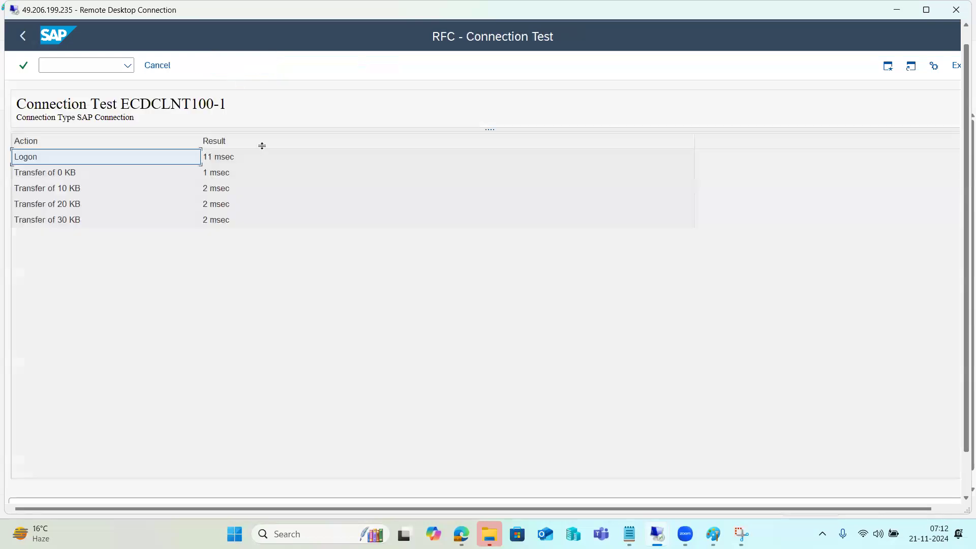
{"action": "left_click", "coordinate": [22, 36]}
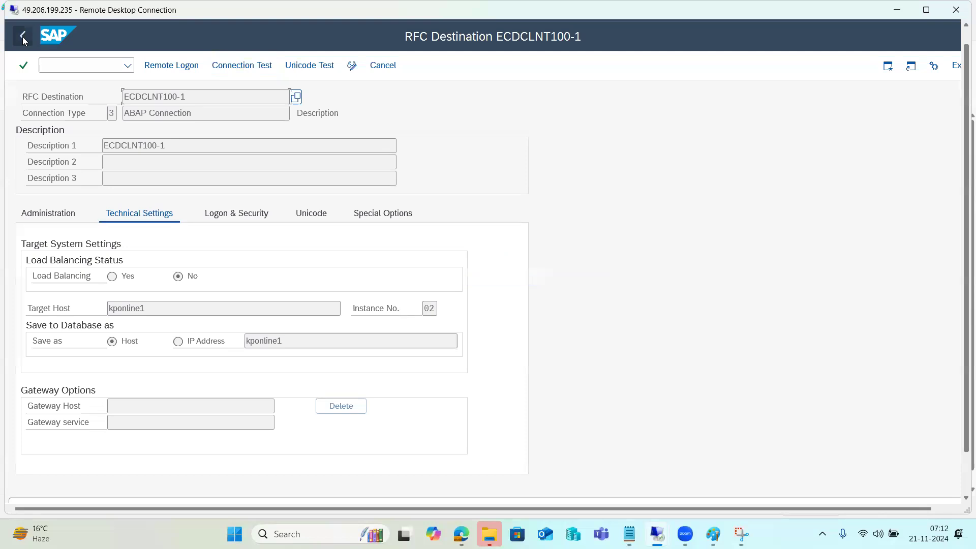
Change the target host to kponline, save, and test the connection, which fails as hostname unknown.
{"action": "left_click", "coordinate": [351, 65]}
{"action": "left_click", "coordinate": [172, 306]}
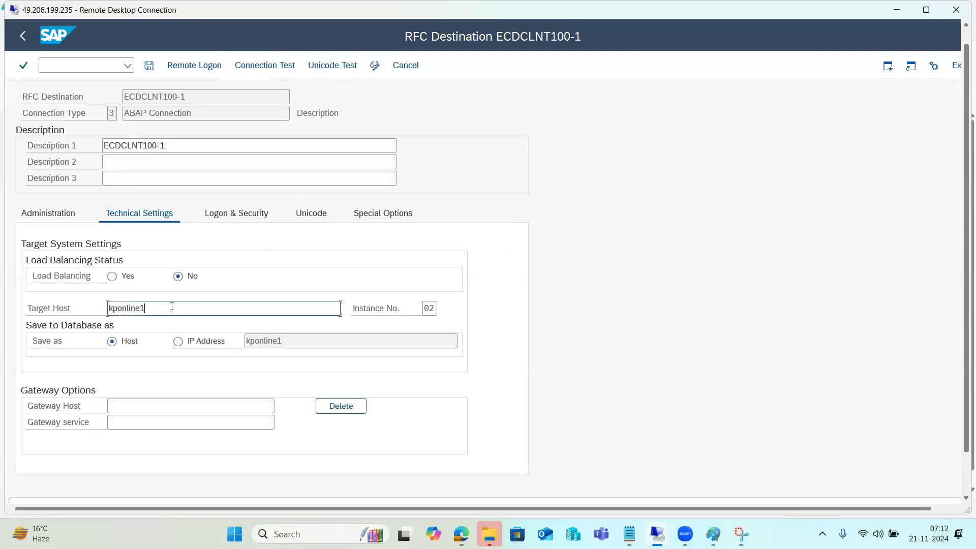
{"action": "key", "text": "BackSpace"}
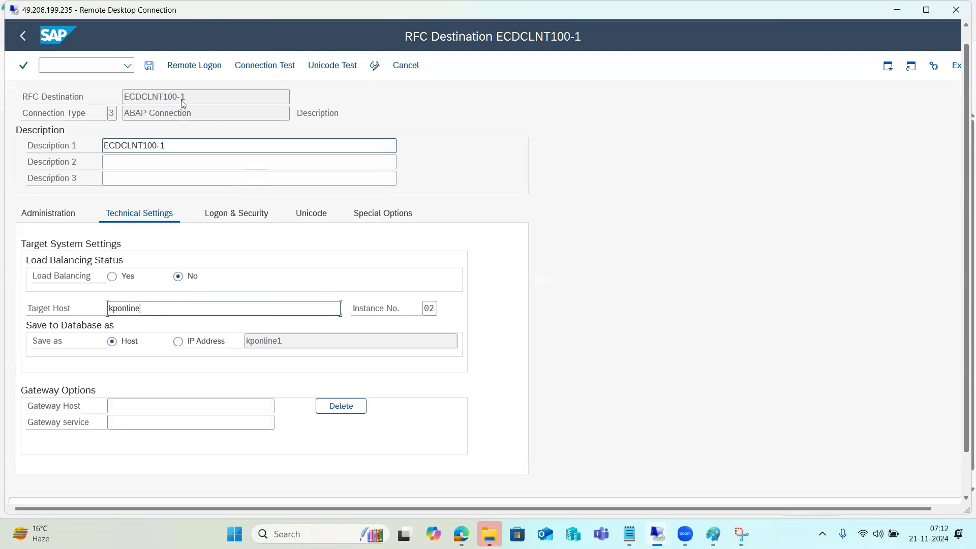
{"action": "left_click", "coordinate": [149, 65]}
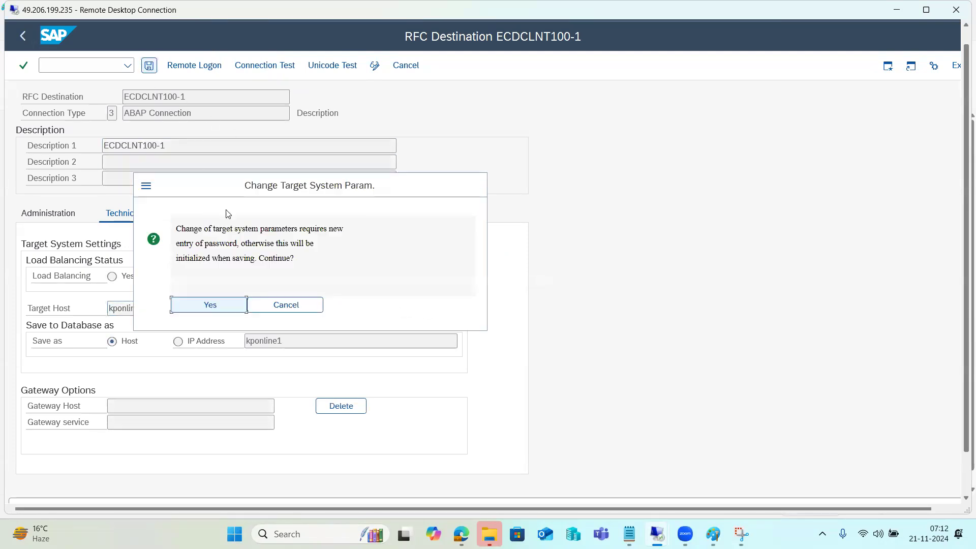
{"action": "left_click", "coordinate": [222, 303]}
{"action": "left_click", "coordinate": [274, 68]}
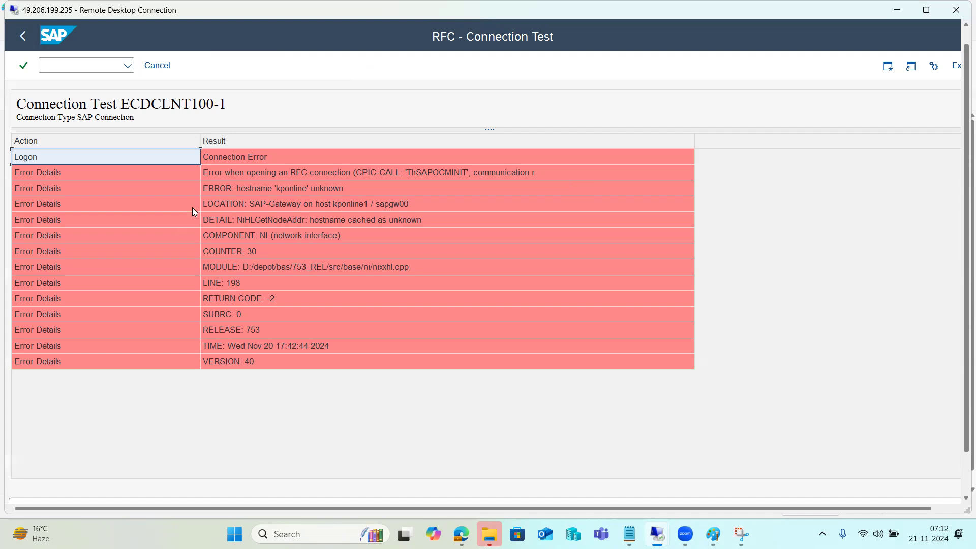
{"action": "left_click", "coordinate": [159, 65]}
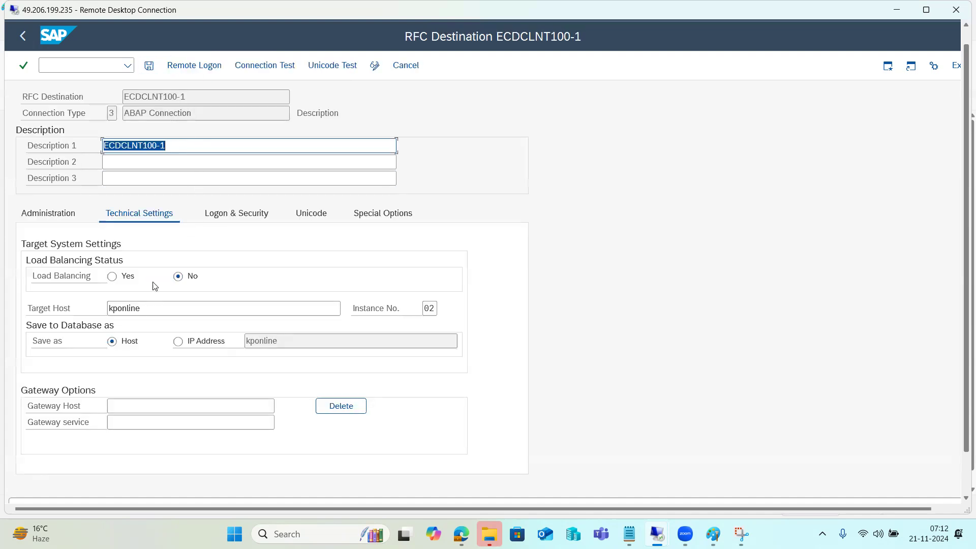
Restore the target host to kponline1, save it, and test the connection.
{"action": "left_click", "coordinate": [153, 307]}
{"action": "type", "text": "1"}
{"action": "left_click", "coordinate": [150, 66]}
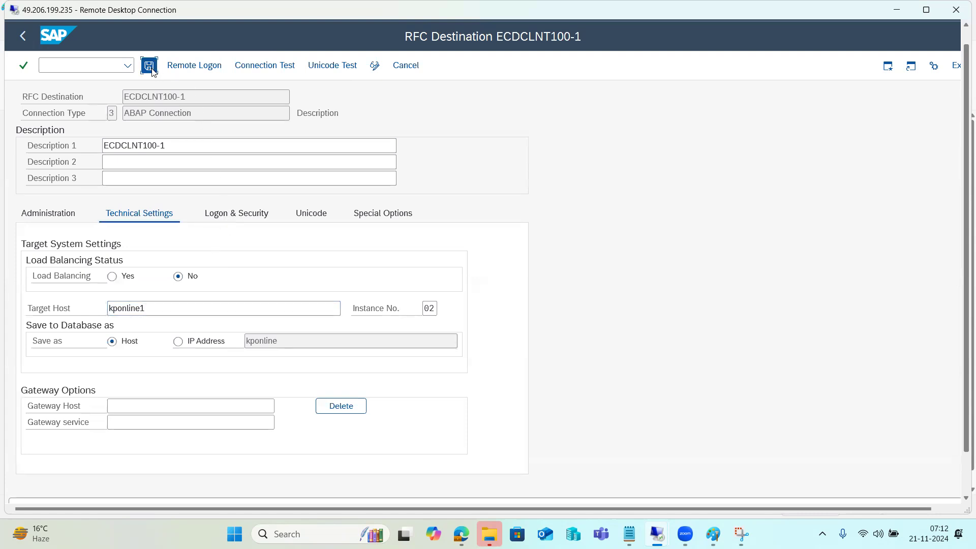
{"action": "left_click", "coordinate": [262, 65]}
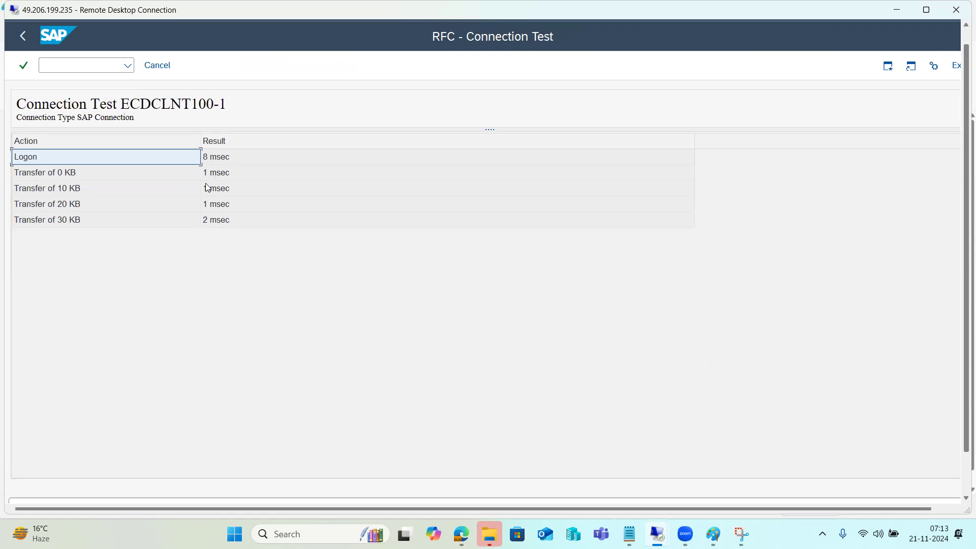
{"action": "left_click", "coordinate": [157, 63]}
{"action": "left_click", "coordinate": [161, 57]}
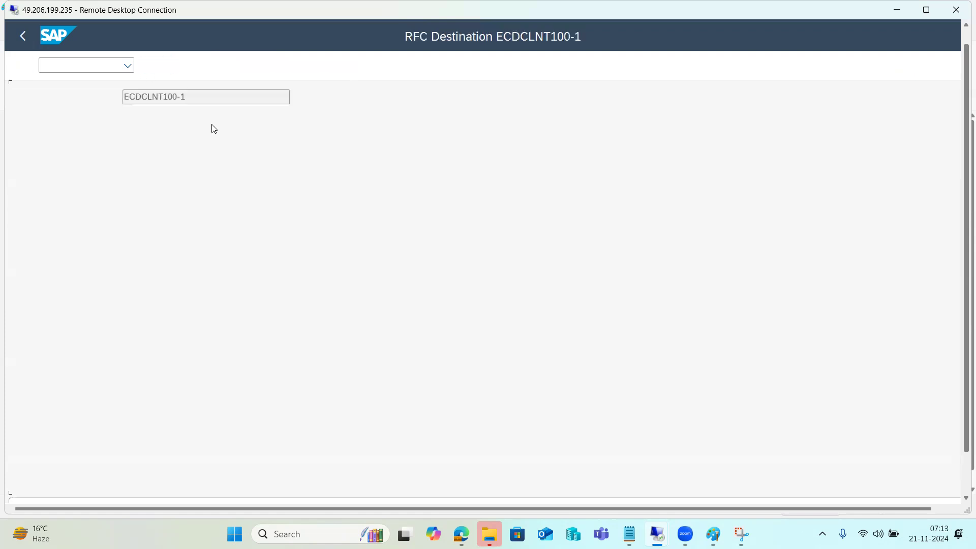
Re-enter the destination password on Logon & Security, save, and return to the RFC connections list.
{"action": "left_click", "coordinate": [250, 214]}
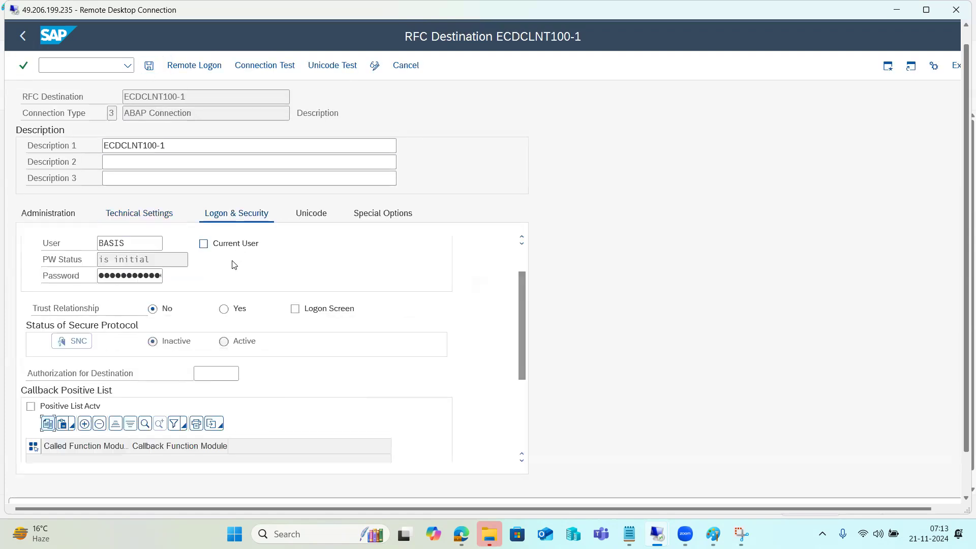
{"action": "left_click", "coordinate": [141, 329]}
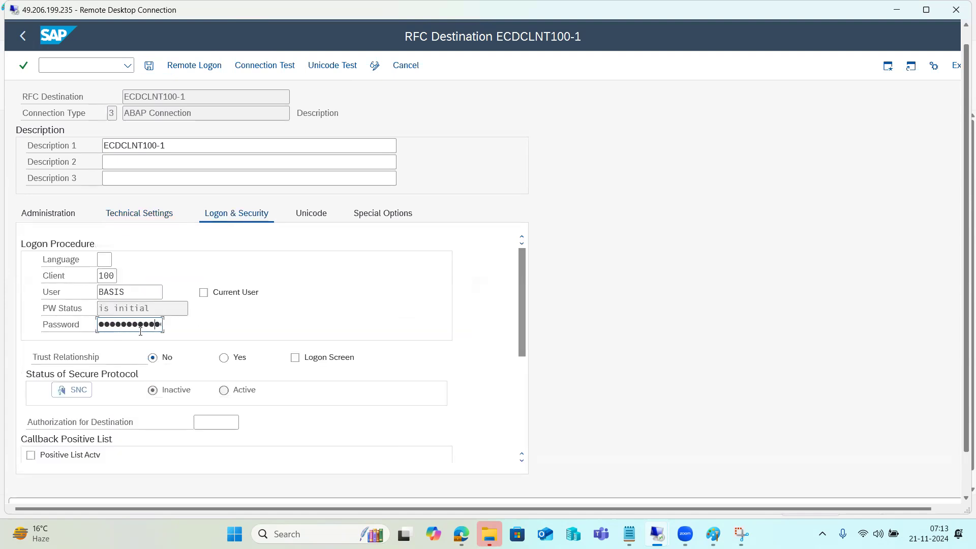
{"action": "left_click", "coordinate": [149, 67]}
{"action": "left_click", "coordinate": [24, 36]}
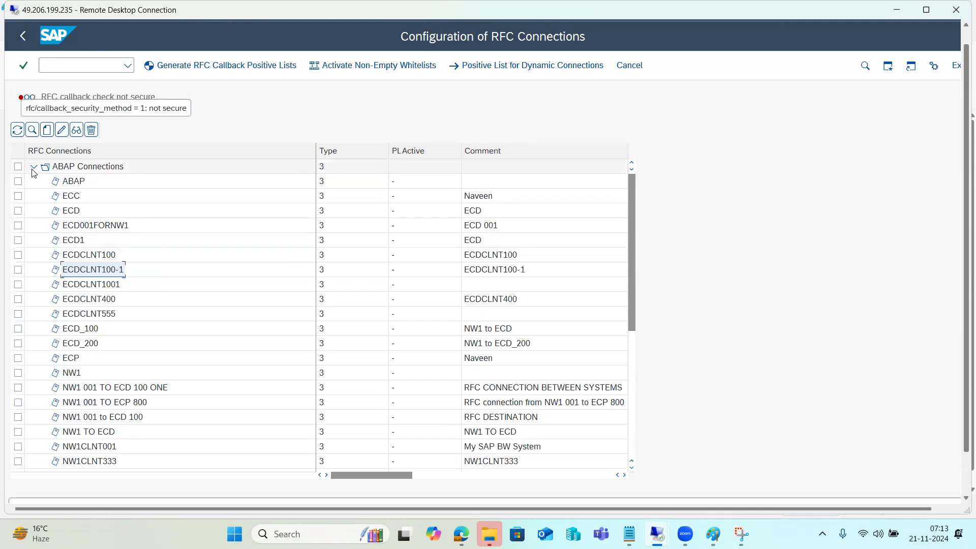
{"action": "left_click", "coordinate": [33, 167]}
Create a new HTTP destination GOOGLE.COM with description GOOGLE.COM.
{"action": "left_click", "coordinate": [63, 181]}
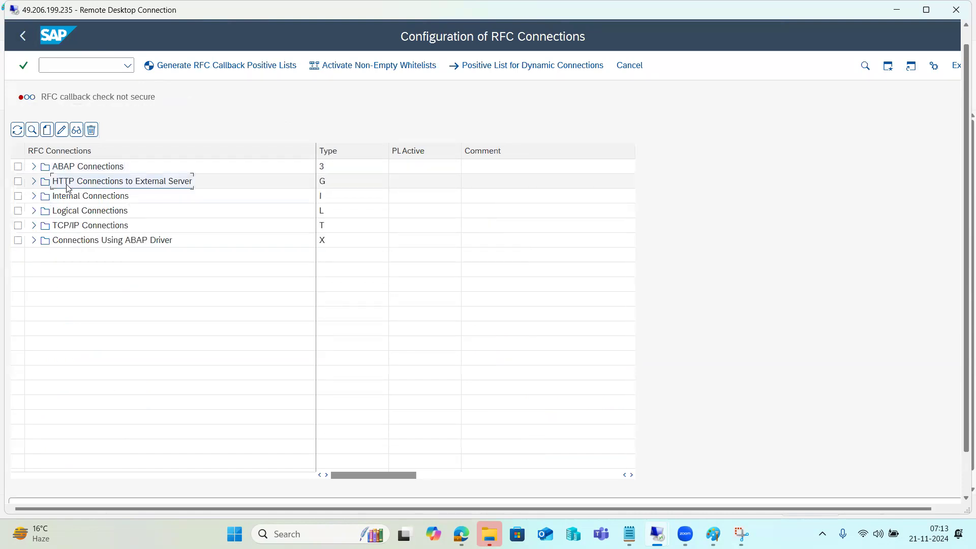
{"action": "left_click", "coordinate": [47, 133]}
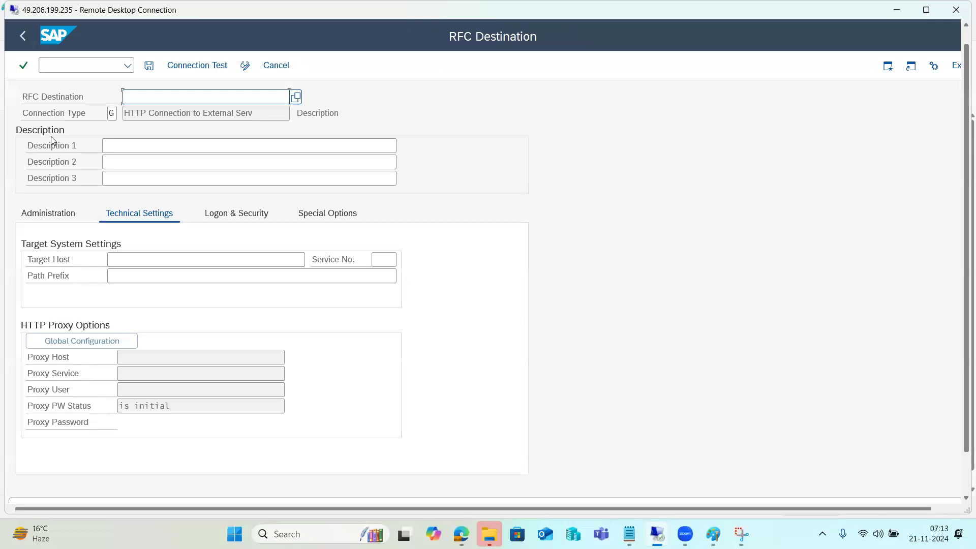
{"action": "type", "text": "GOOGLE.COM"}
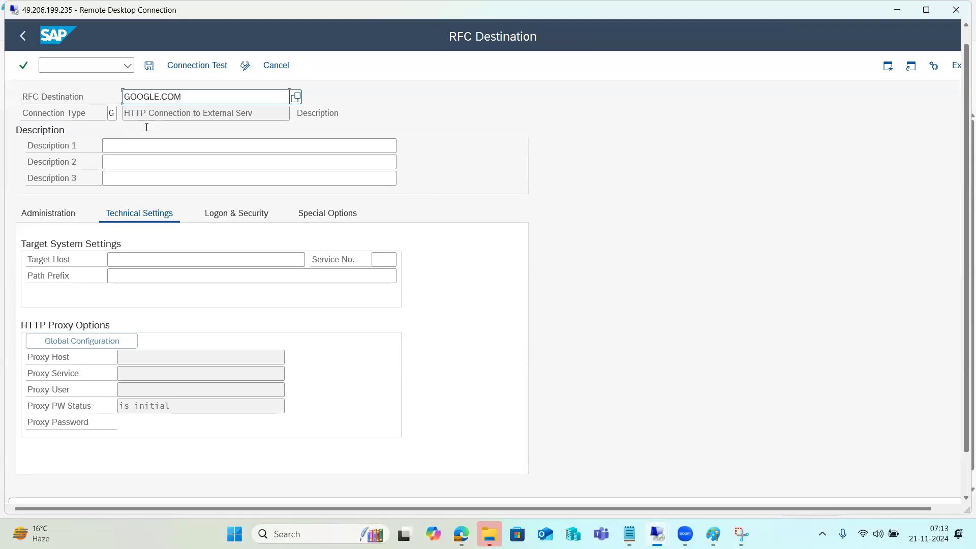
{"action": "left_click", "coordinate": [146, 144]}
{"action": "type", "text": "GOOGLE.COM"}
{"action": "left_click", "coordinate": [149, 260]}
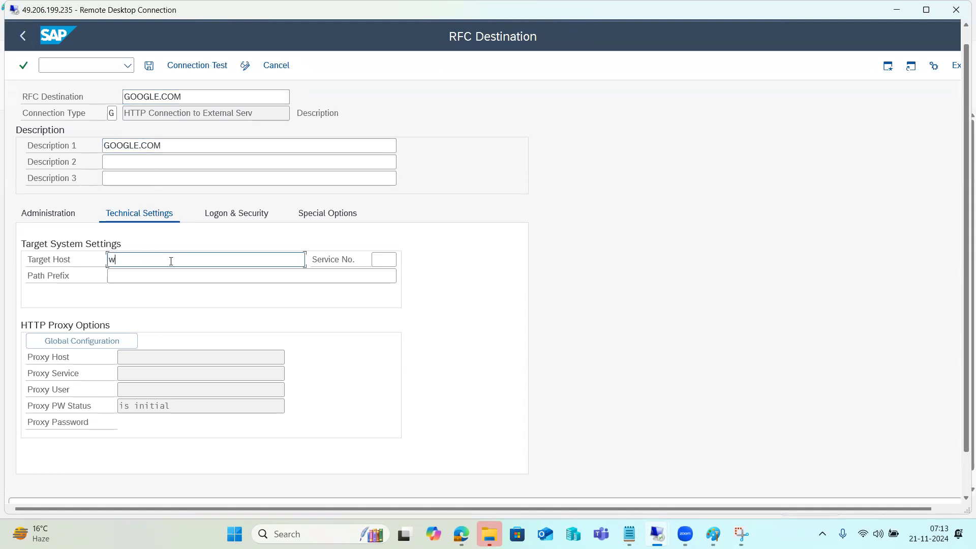
{"action": "type", "text": "www.google.com"}
{"action": "key", "text": "Tab"}
{"action": "type", "text": "80"}
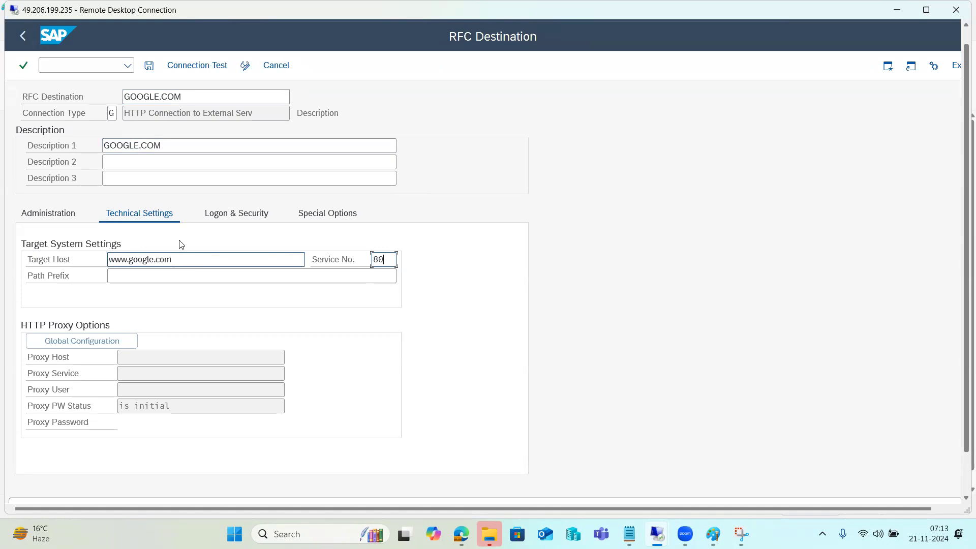
{"action": "left_click", "coordinate": [151, 66]}
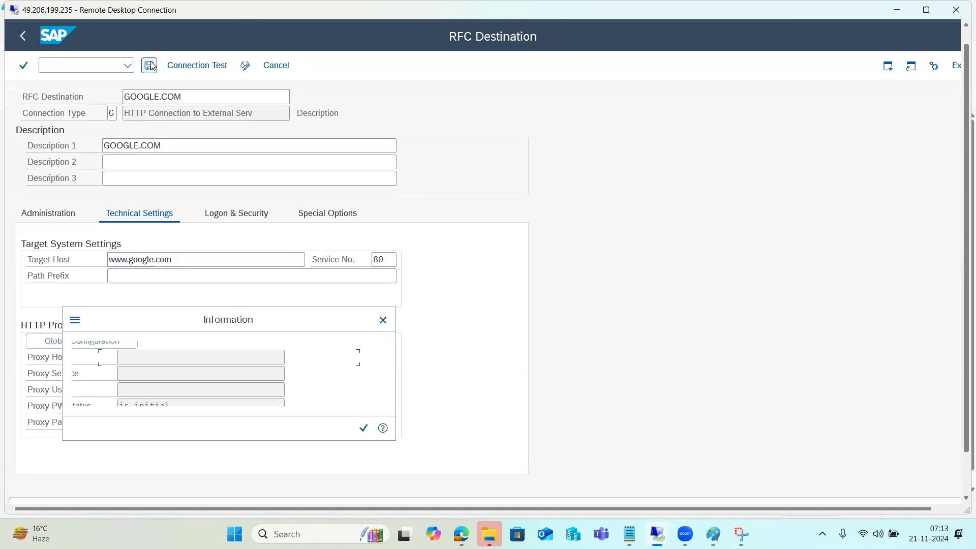
{"action": "left_click", "coordinate": [362, 428]}
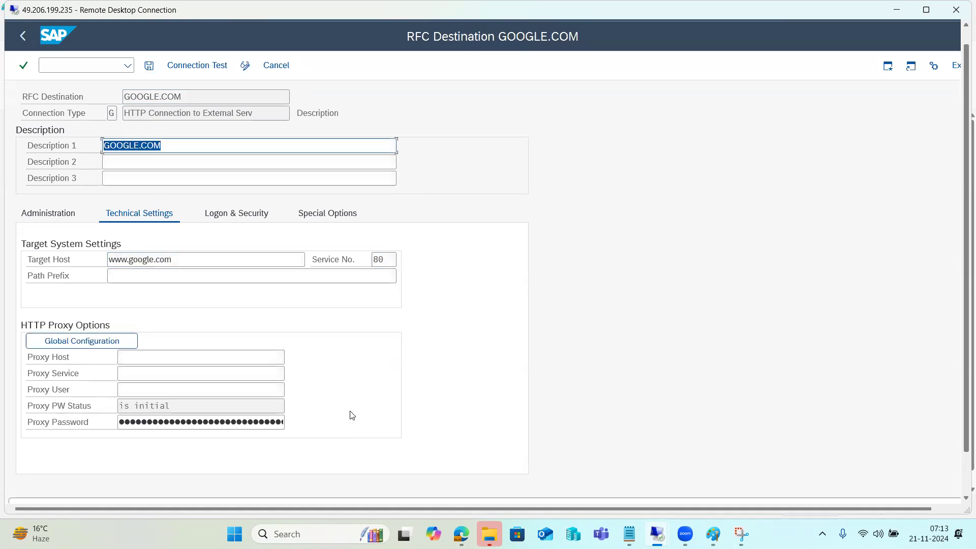
{"action": "left_click", "coordinate": [199, 68]}
{"action": "left_click", "coordinate": [198, 68]}
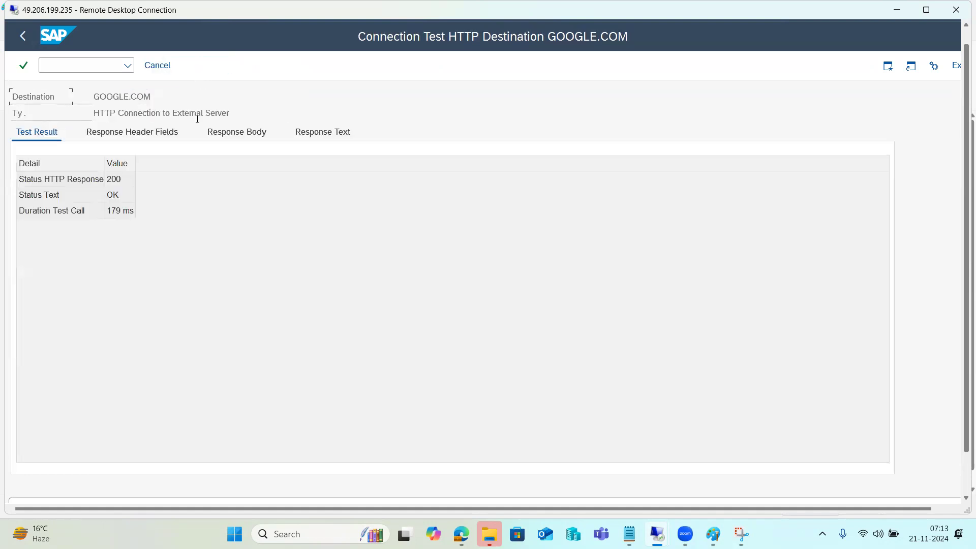
{"action": "left_click", "coordinate": [107, 186]}
{"action": "left_click", "coordinate": [115, 195]}
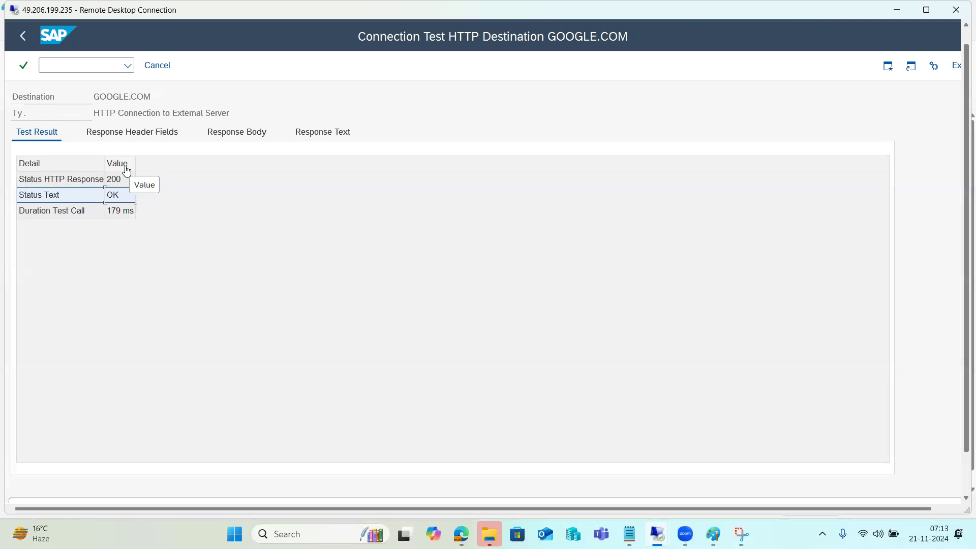
{"action": "left_click", "coordinate": [218, 136]}
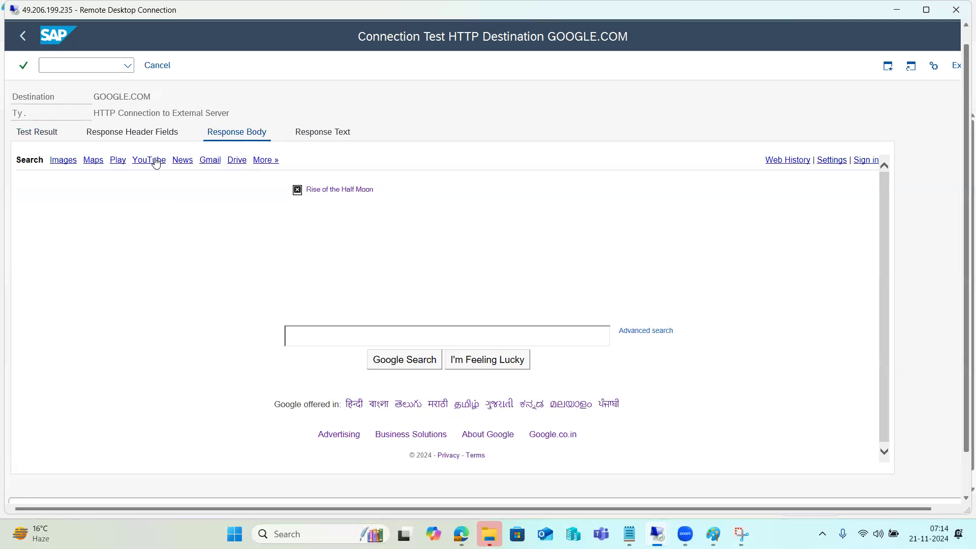
{"action": "left_click", "coordinate": [27, 34]}
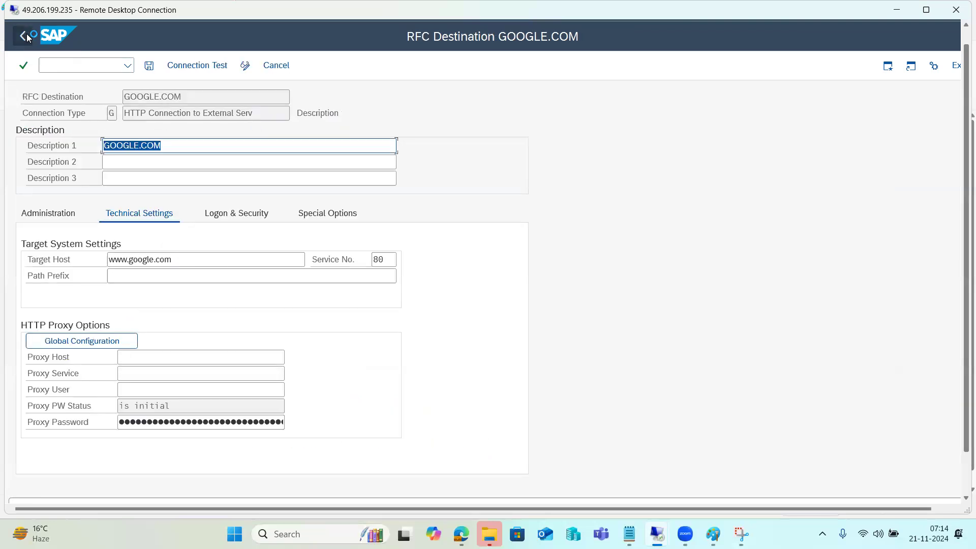
{"action": "left_click", "coordinate": [178, 67]}
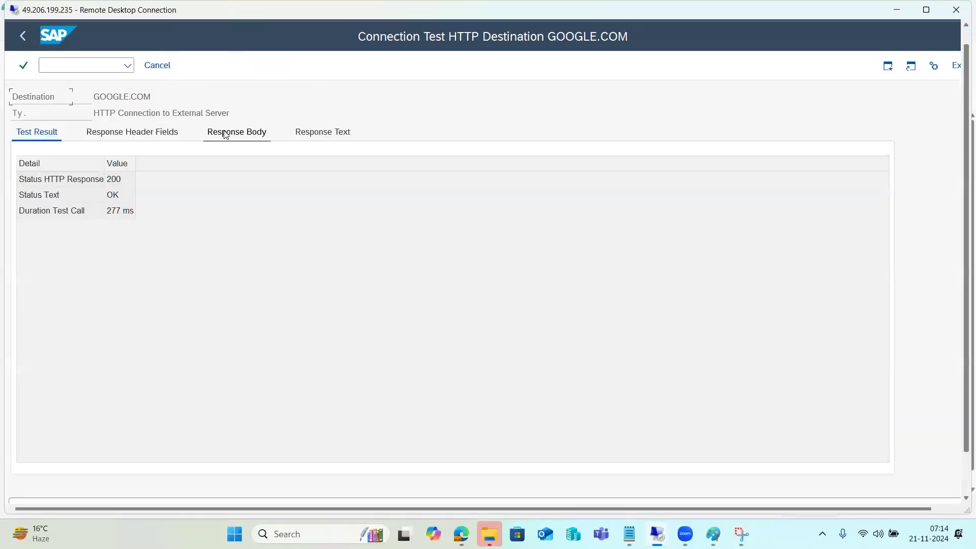
{"action": "left_click", "coordinate": [229, 133]}
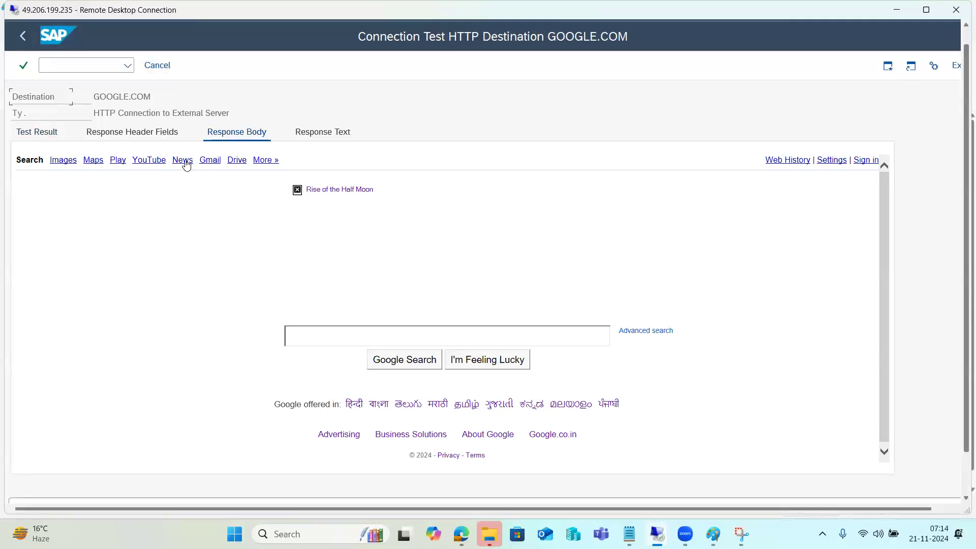
{"action": "left_click", "coordinate": [209, 161]}
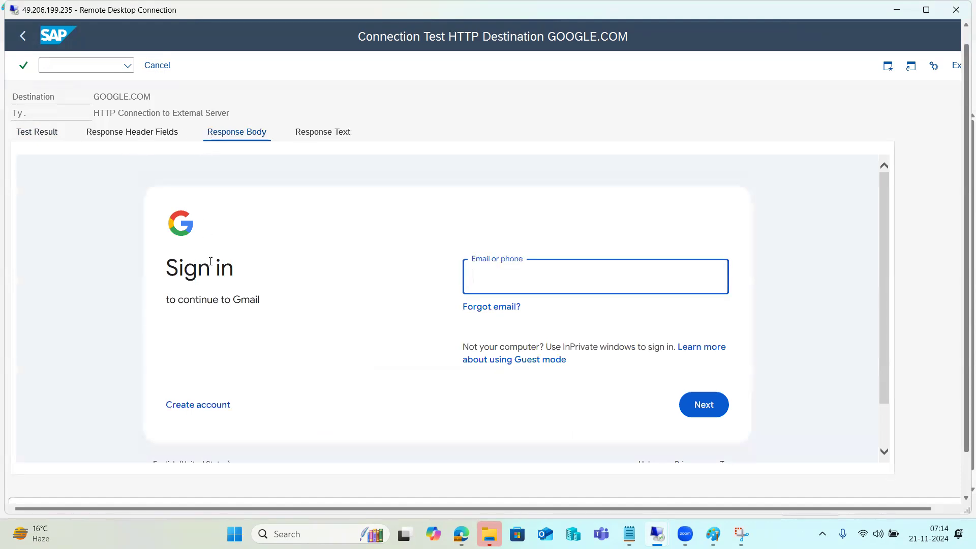
{"action": "left_click", "coordinate": [22, 36]}
{"action": "left_click", "coordinate": [187, 65]}
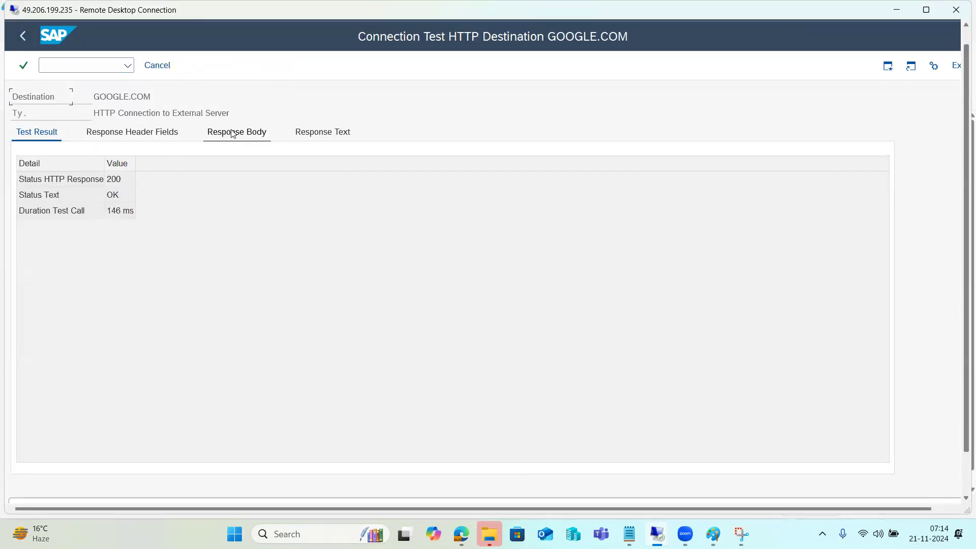
{"action": "left_click", "coordinate": [232, 133]}
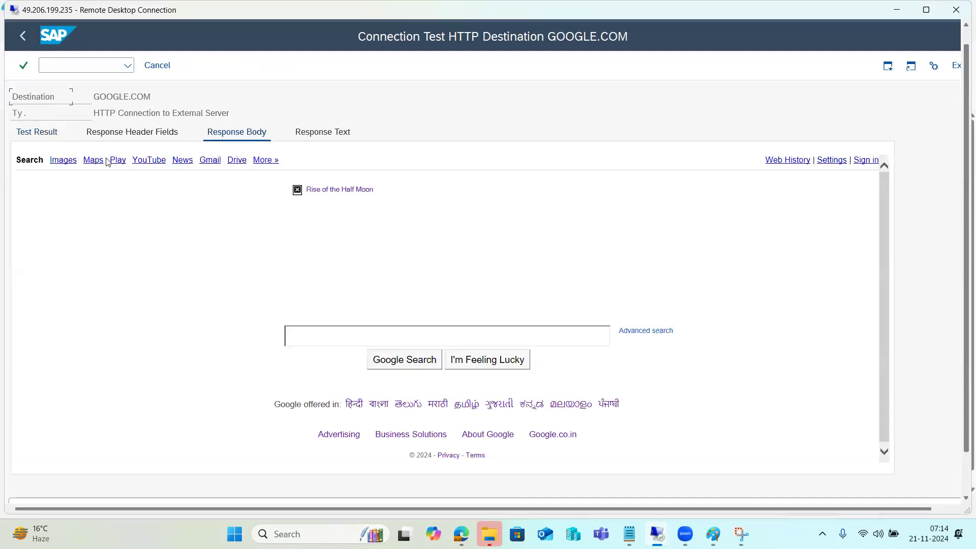
{"action": "left_click", "coordinate": [69, 168]}
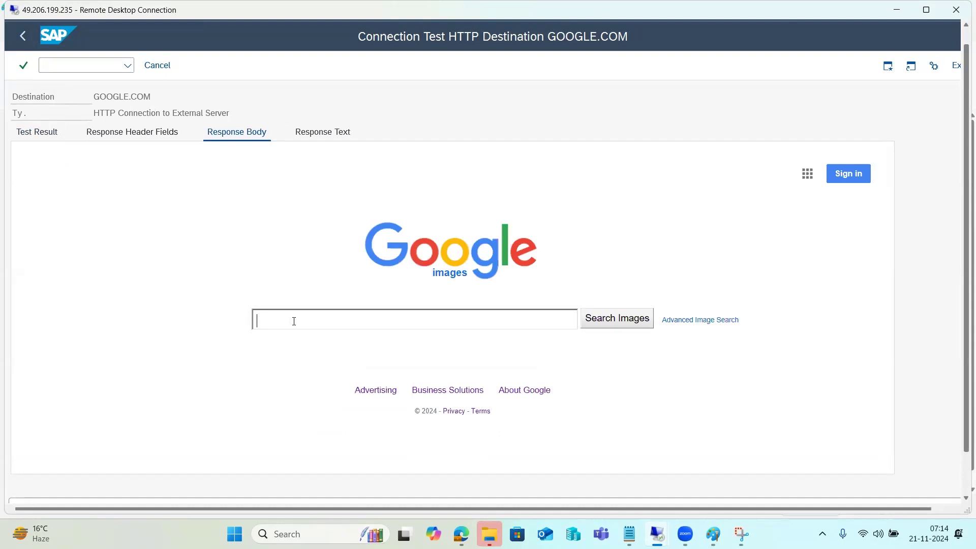
{"action": "type", "text": "kj"}
{"action": "key", "text": "Return"}
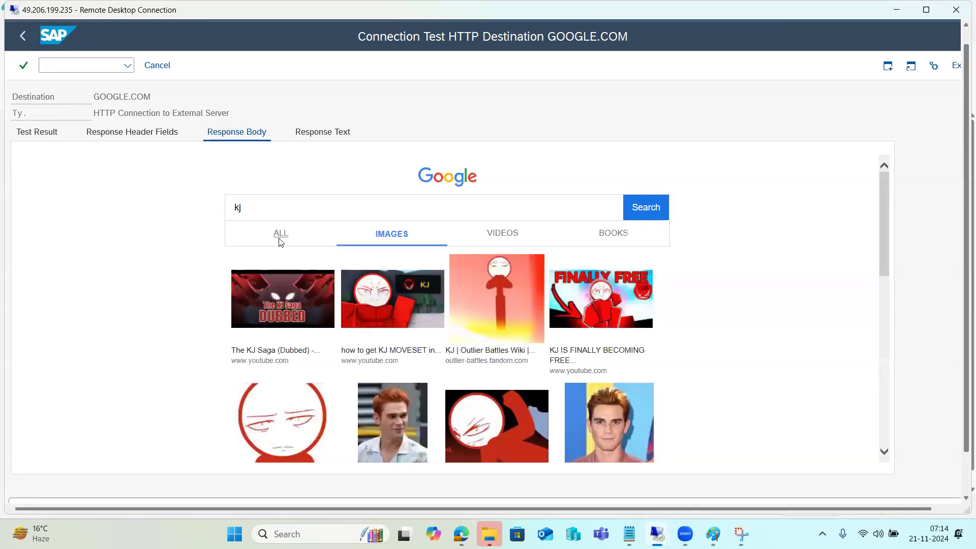
{"action": "left_click", "coordinate": [97, 134]}
{"action": "left_click", "coordinate": [169, 67]}
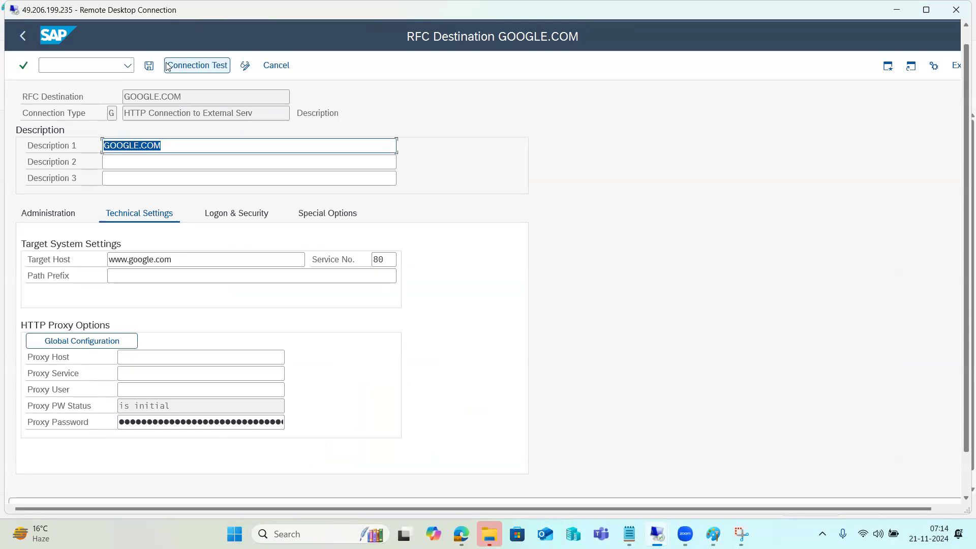
Close the GOOGLE.COM destination and browse the TCP/IP Connections group.
{"action": "left_click_drag", "start_coordinate": [174, 261], "coordinate": [85, 263]}
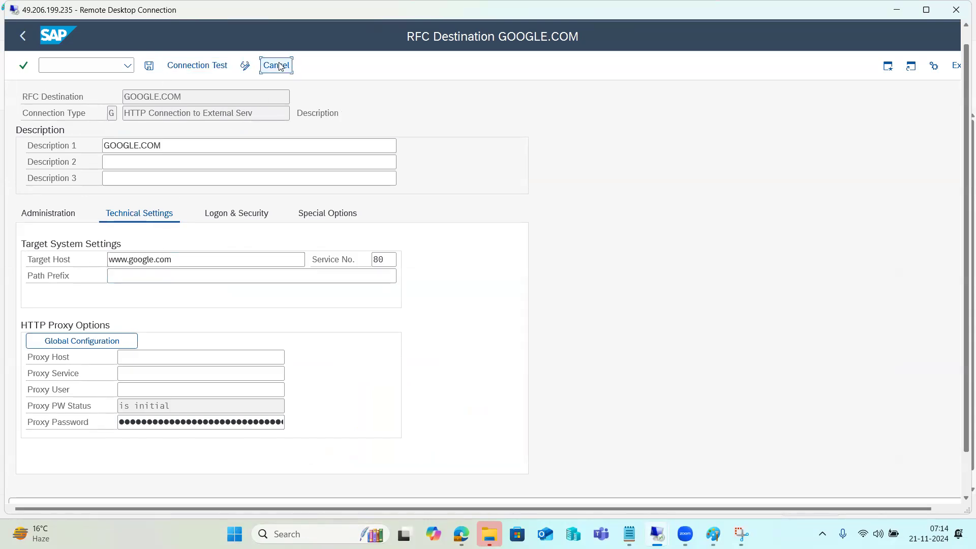
{"action": "left_click", "coordinate": [278, 65]}
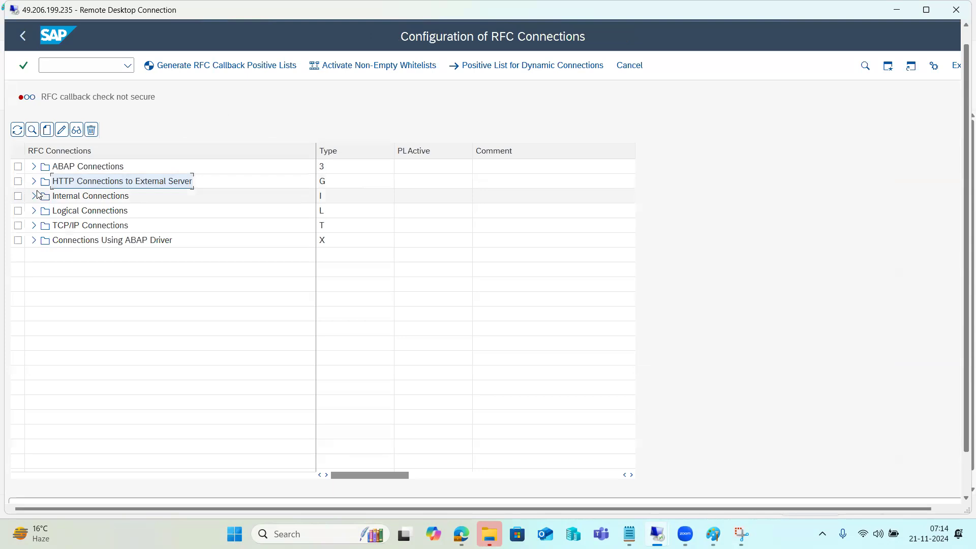
{"action": "left_click", "coordinate": [45, 227]}
{"action": "left_click", "coordinate": [87, 255]}
{"action": "scroll", "coordinate": [138, 374], "scroll_direction": "down", "scroll_amount": 2}
{"action": "scroll", "coordinate": [136, 376], "scroll_direction": "down", "scroll_amount": 3}
{"action": "scroll", "coordinate": [162, 163], "scroll_direction": "up", "scroll_amount": 5}
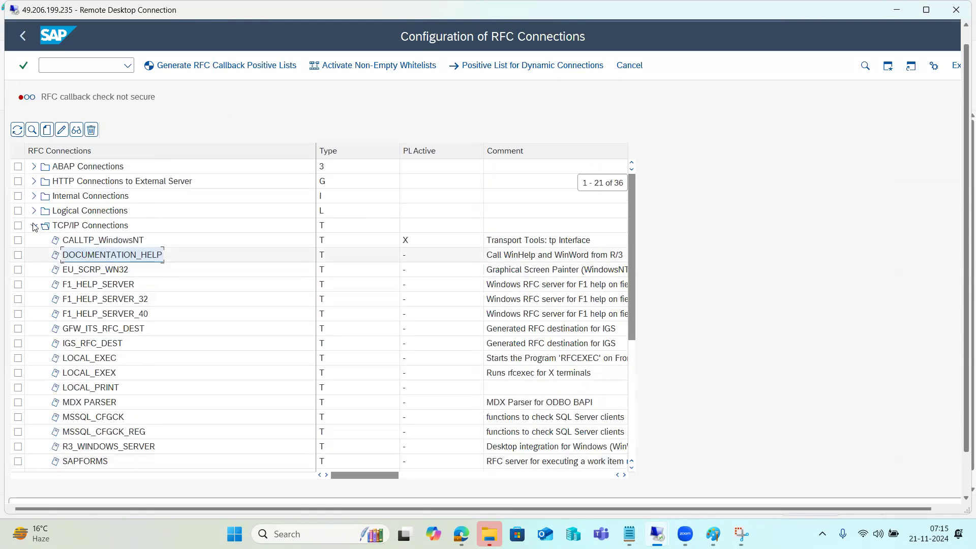
Collapse TCP/IP Connections, look over the other connection groups, and return to SAP Easy Access.
{"action": "left_click", "coordinate": [34, 225]}
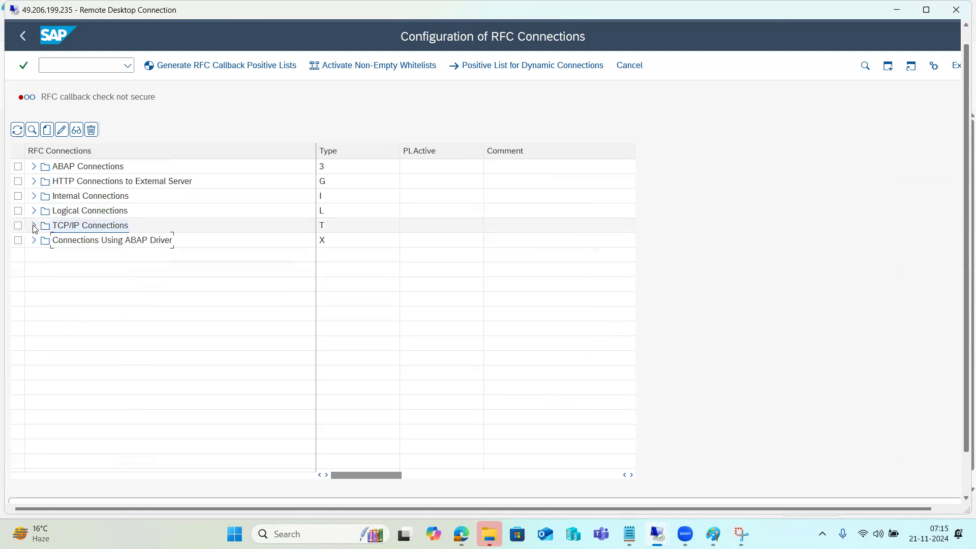
{"action": "left_click", "coordinate": [85, 182]}
{"action": "left_click", "coordinate": [83, 169]}
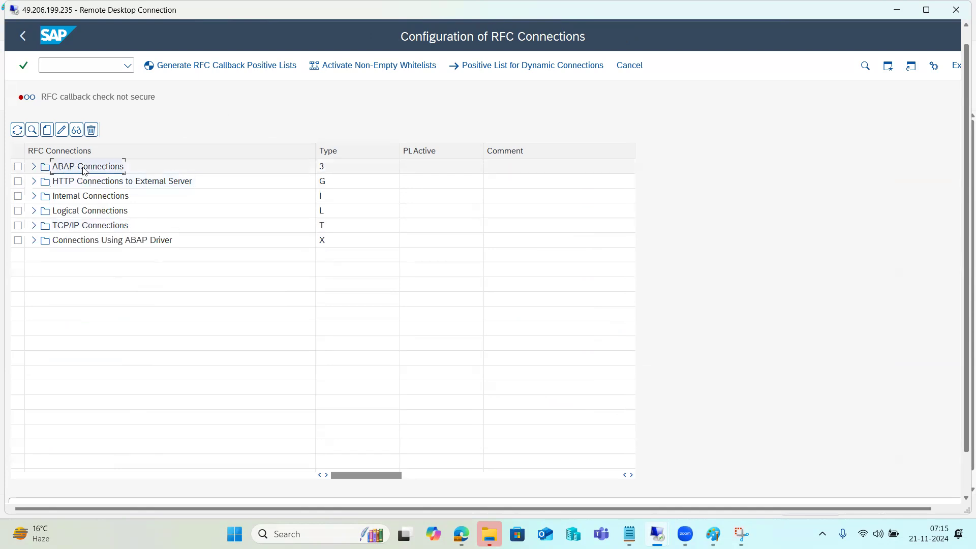
{"action": "left_click", "coordinate": [88, 183]}
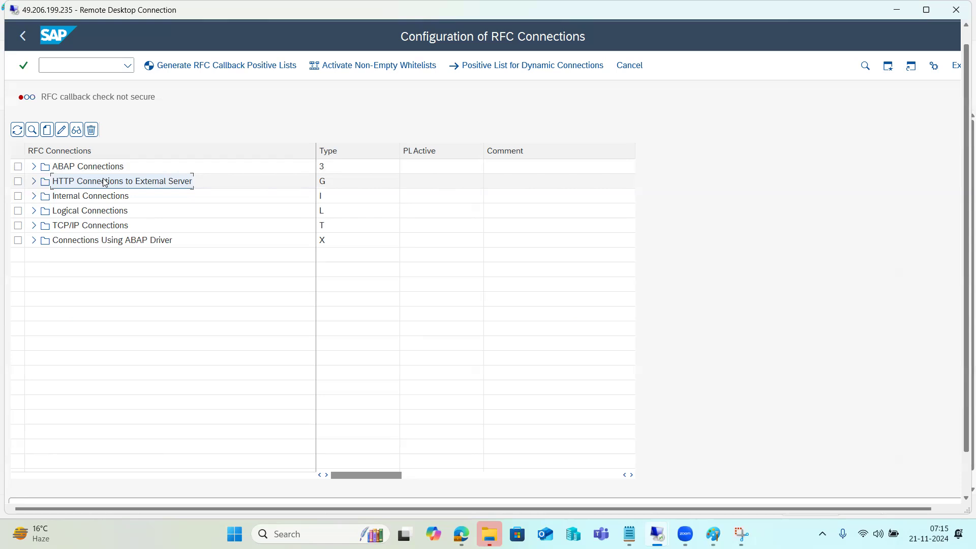
{"action": "left_click", "coordinate": [29, 41]}
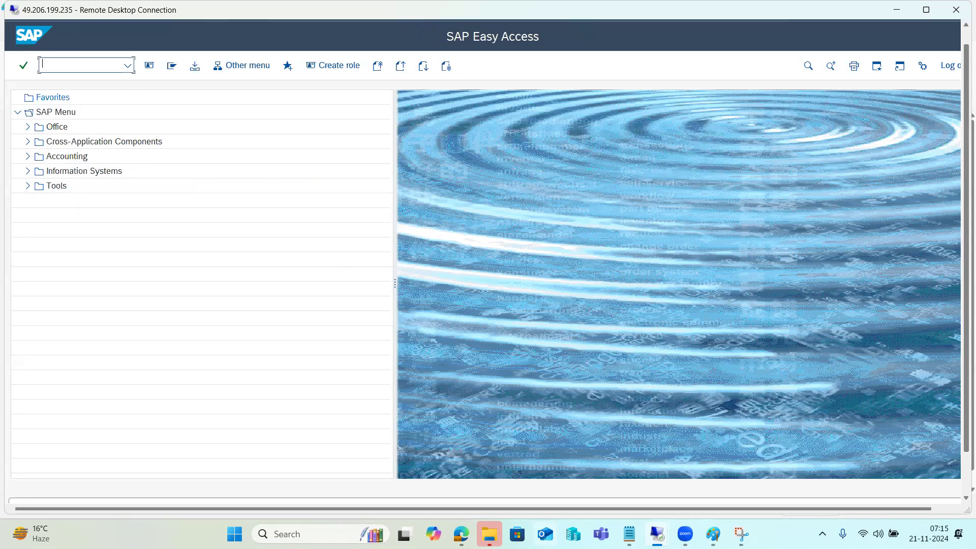
Delete the four ABAP connection-type lines from the Paint notes.
{"action": "left_click", "coordinate": [714, 537]}
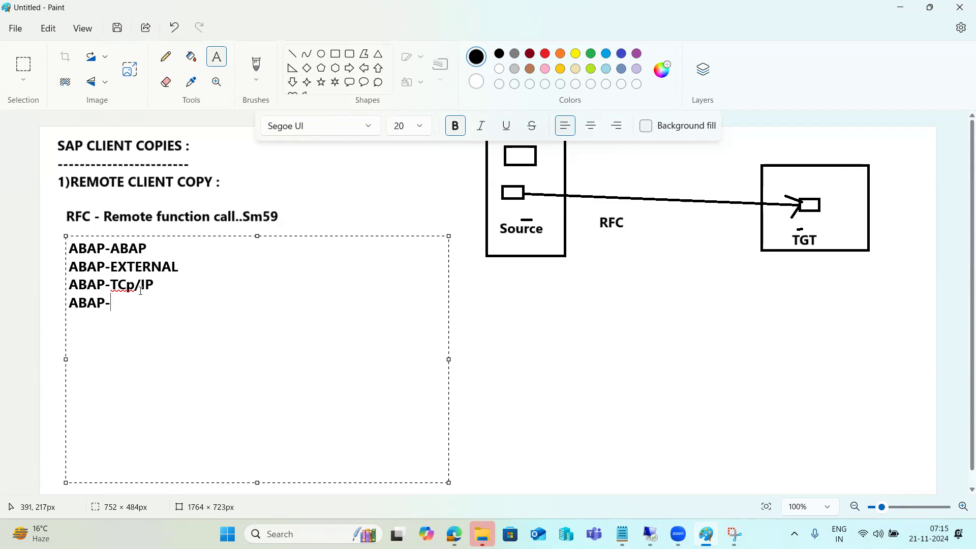
{"action": "left_click_drag", "start_coordinate": [134, 286], "coordinate": [87, 285]}
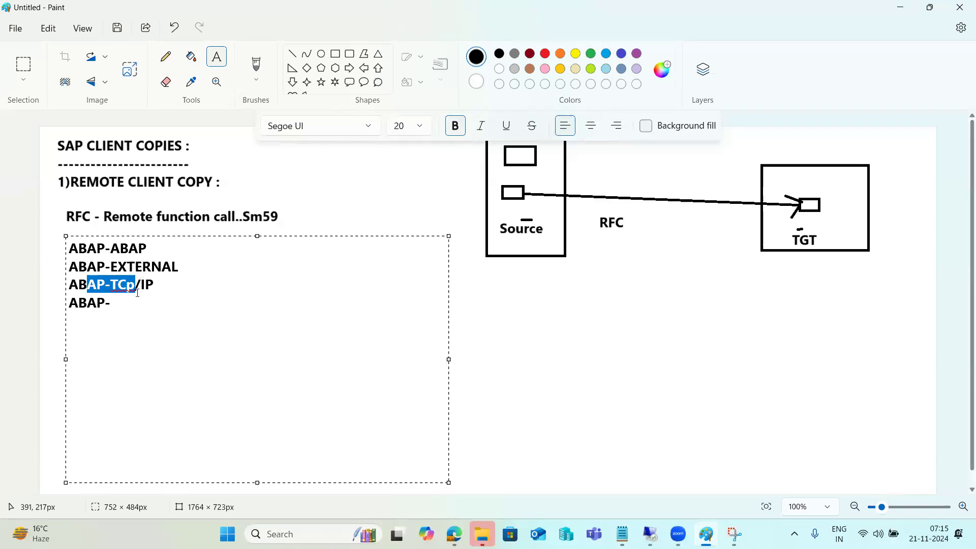
{"action": "left_click_drag", "start_coordinate": [132, 315], "coordinate": [57, 234]}
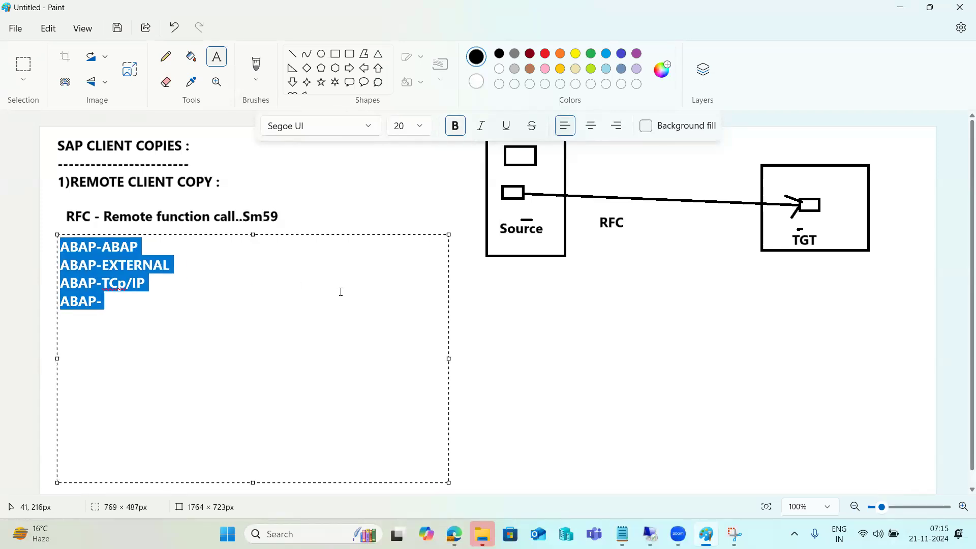
{"action": "key", "text": "Delete"}
{"action": "left_click", "coordinate": [573, 359]}
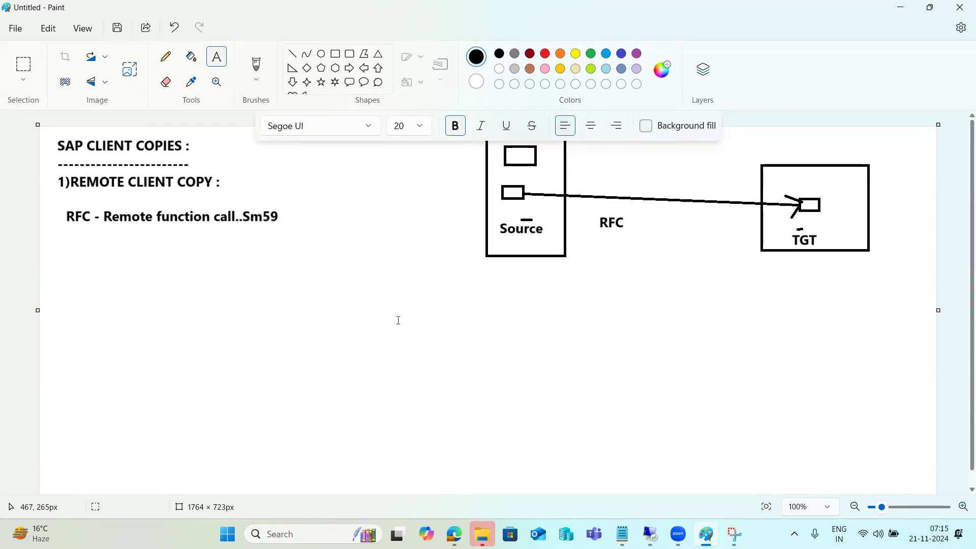
Switch from Paint back to the SAP Easy Access remote session.
{"action": "mouse_move", "coordinate": [651, 534]}
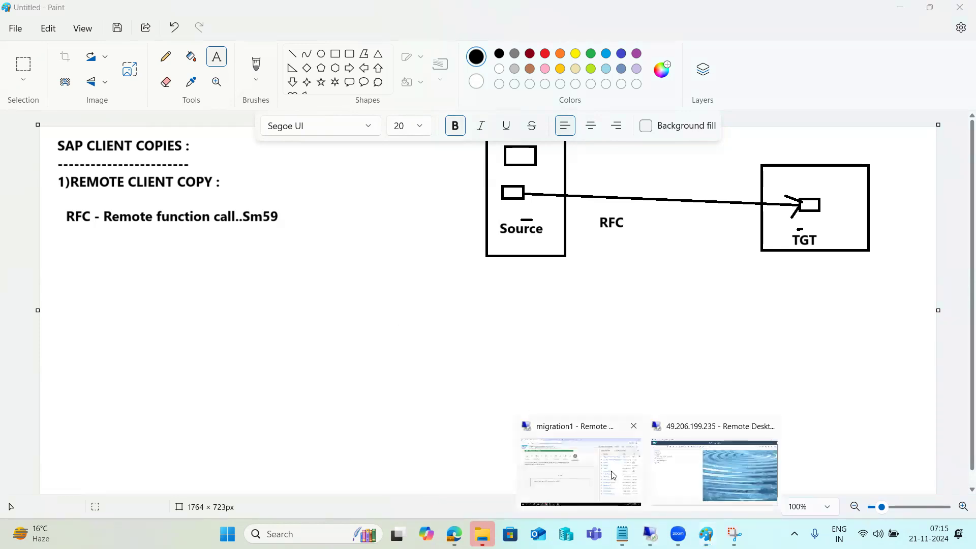
{"action": "left_click", "coordinate": [613, 475]}
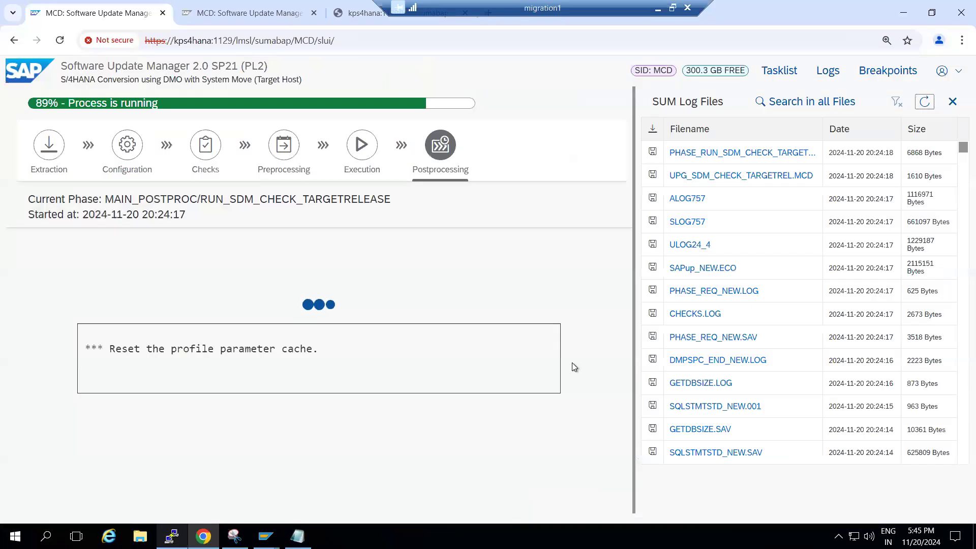
{"action": "left_click", "coordinate": [658, 8]}
{"action": "mouse_move", "coordinate": [650, 534]}
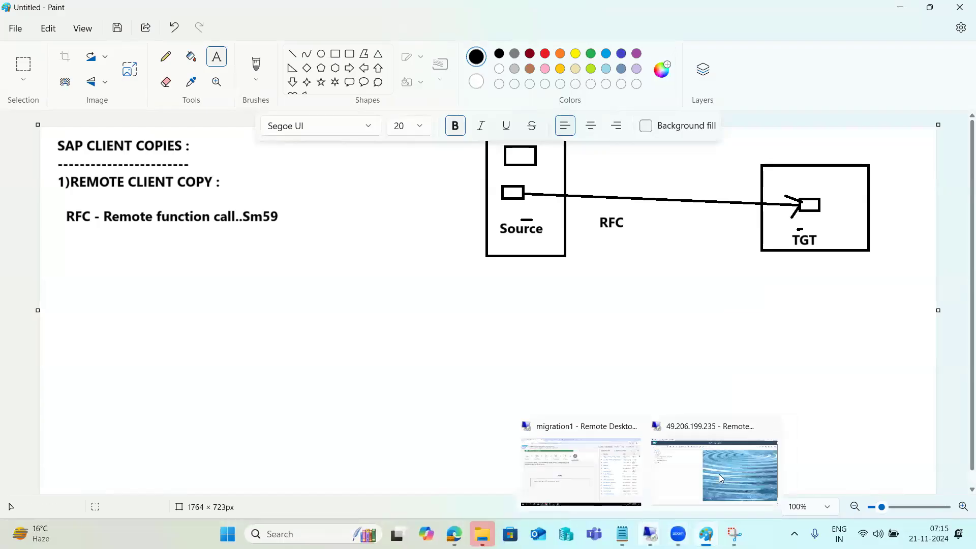
{"action": "left_click", "coordinate": [684, 470]}
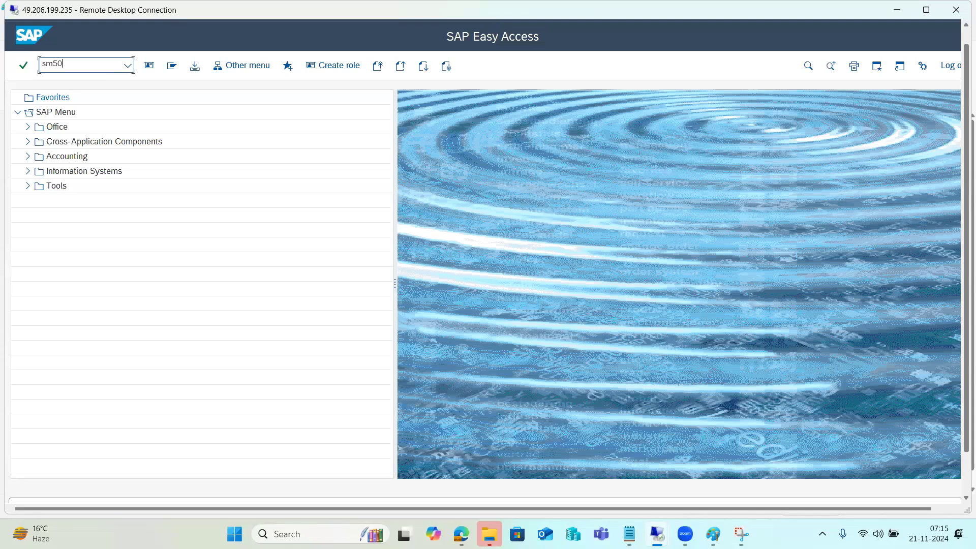
Run sm59 and open the ECDCLNT100-1 destination from ABAP Connections.
{"action": "key", "text": "BackSpace"}
{"action": "key", "text": "BackSpace"}
{"action": "type", "text": "sm59"}
{"action": "key", "text": "Return"}
{"action": "left_click", "coordinate": [33, 166]}
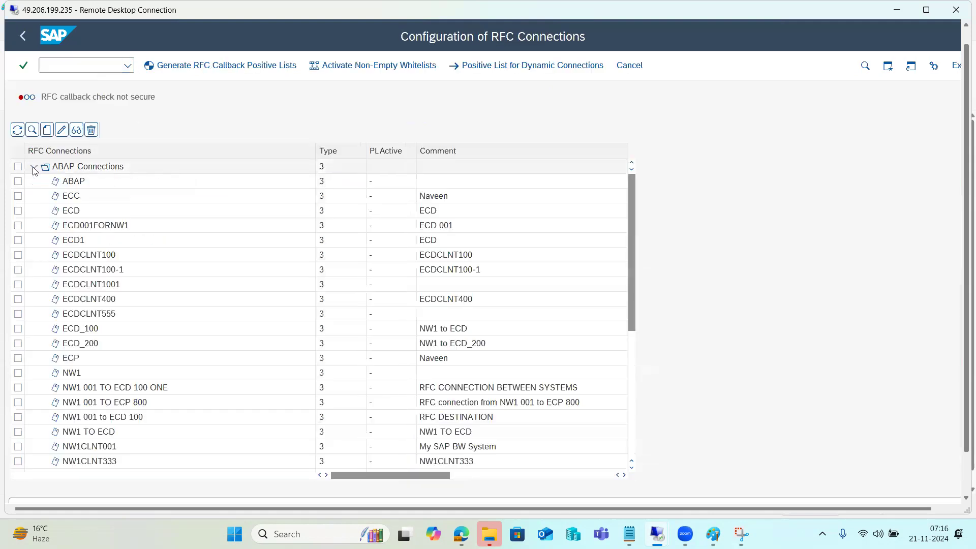
{"action": "left_click", "coordinate": [89, 274]}
{"action": "double_click", "coordinate": [89, 273]}
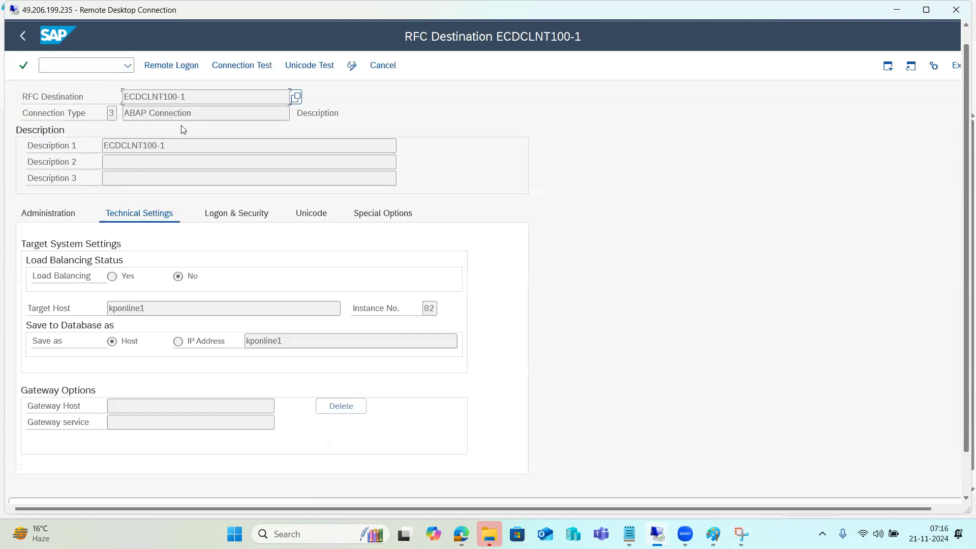
{"action": "left_click_drag", "start_coordinate": [203, 96], "coordinate": [57, 84]}
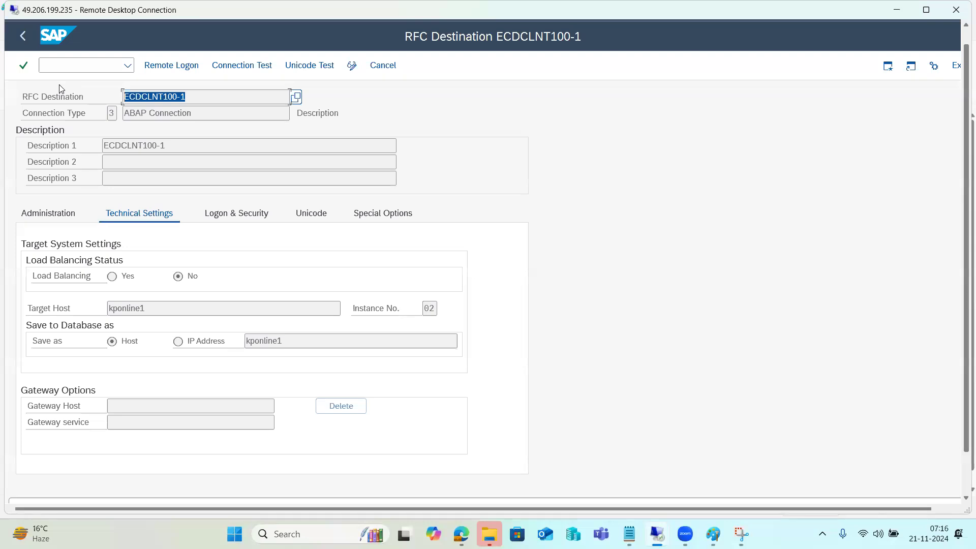
{"action": "left_click", "coordinate": [59, 85]}
Review its Logon & Security settings, go back, and draw a new text box in Paint.
{"action": "left_click", "coordinate": [219, 214]}
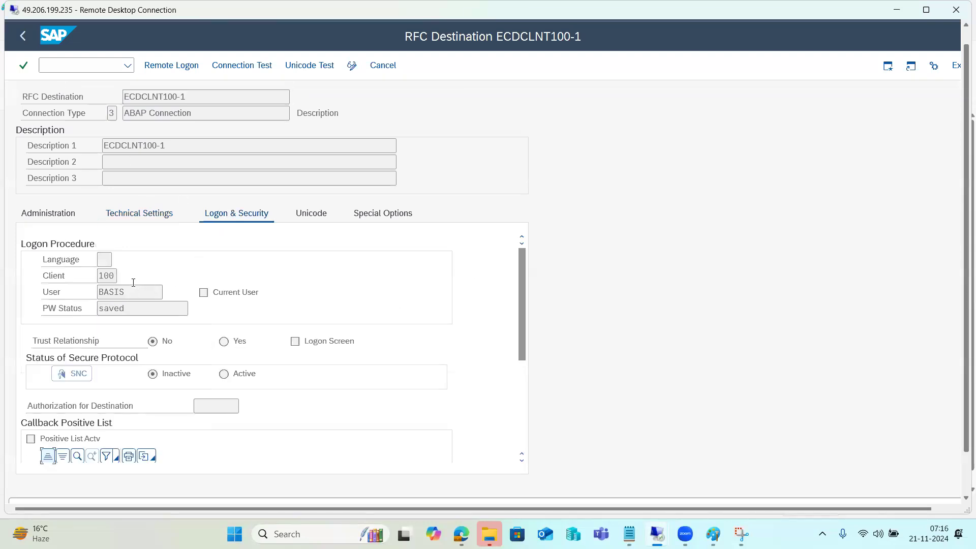
{"action": "left_click", "coordinate": [23, 36]}
{"action": "type", "text": "/n"}
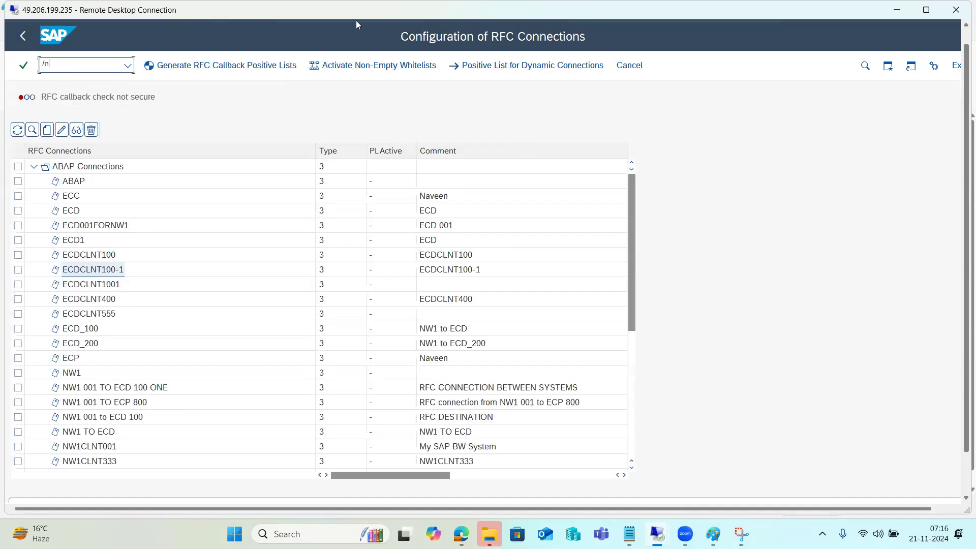
{"action": "left_click", "coordinate": [897, 10]}
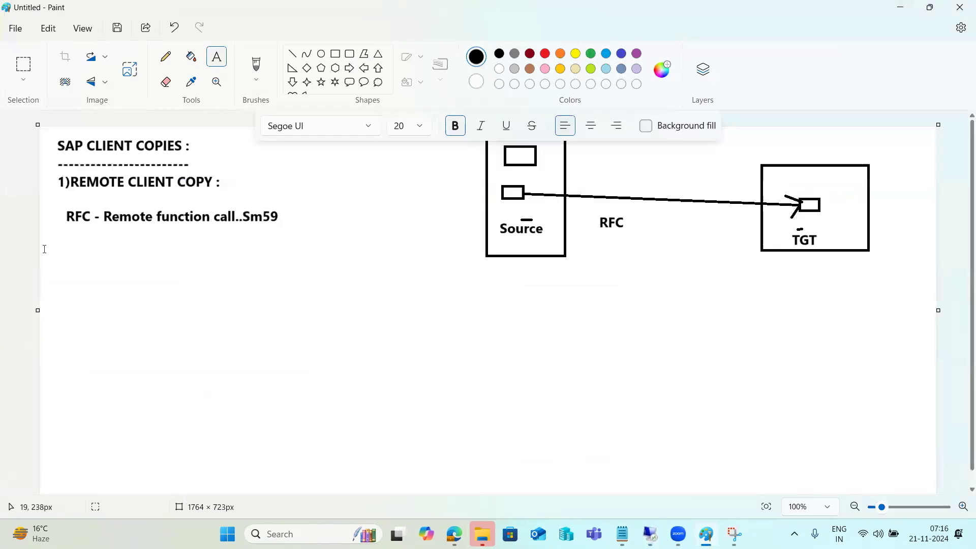
{"action": "mouse_move", "coordinate": [58, 233]}
{"action": "left_mouse_down"}
{"action": "mouse_move", "coordinate": [327, 287]}
{"action": "mouse_move", "coordinate": [435, 372]}
{"action": "mouse_move", "coordinate": [486, 485]}
{"action": "left_mouse_up"}
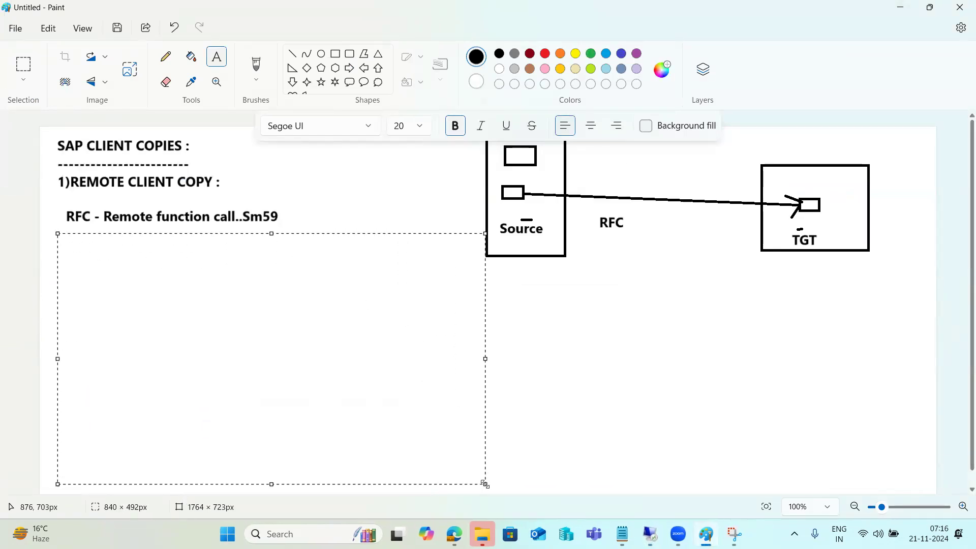
Add the note 'RCC - SCC9' beneath the RFC line in Paint.
{"action": "type", "text": "RCC - SCC9"}
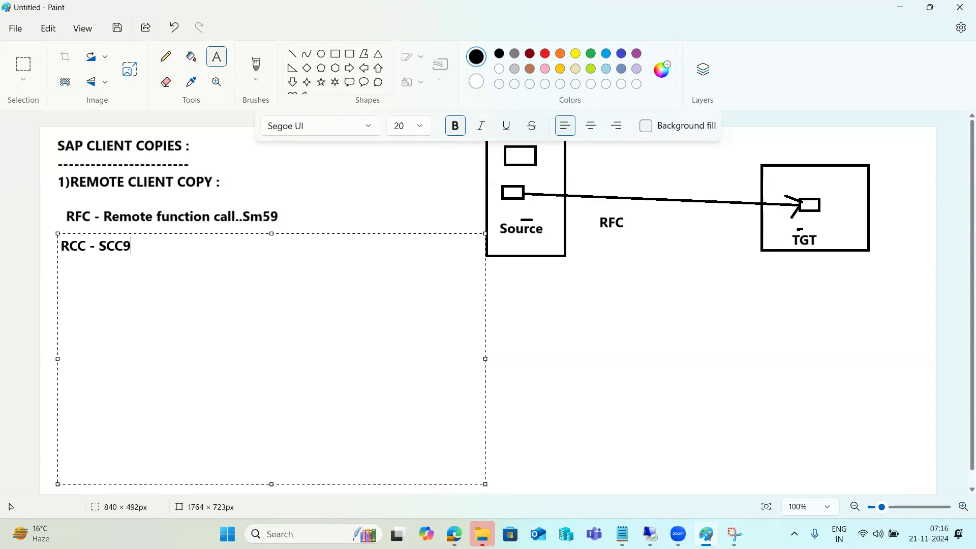
{"action": "left_click", "coordinate": [645, 527]}
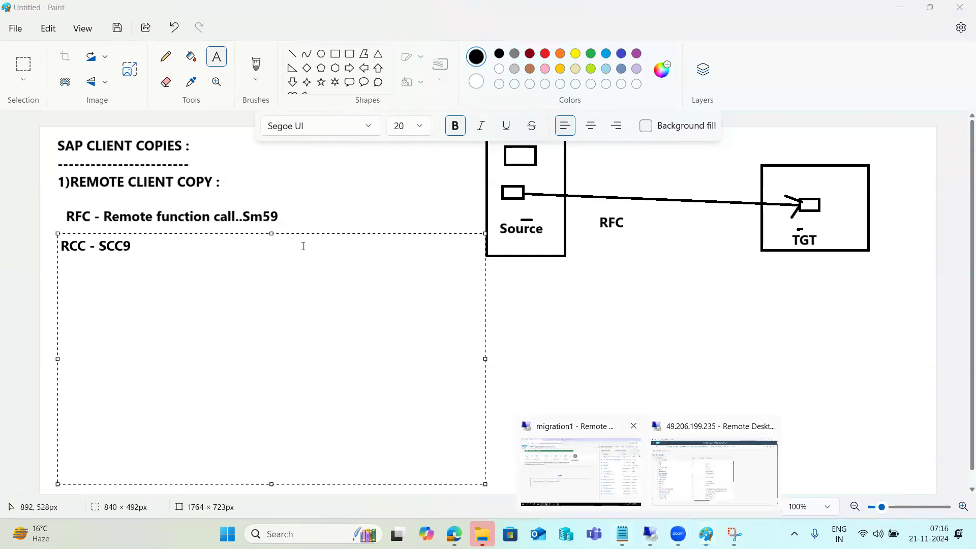
Start the remote client copy with /nsccl and select profile SAP_USER.
{"action": "key", "text": "alt+Tab"}
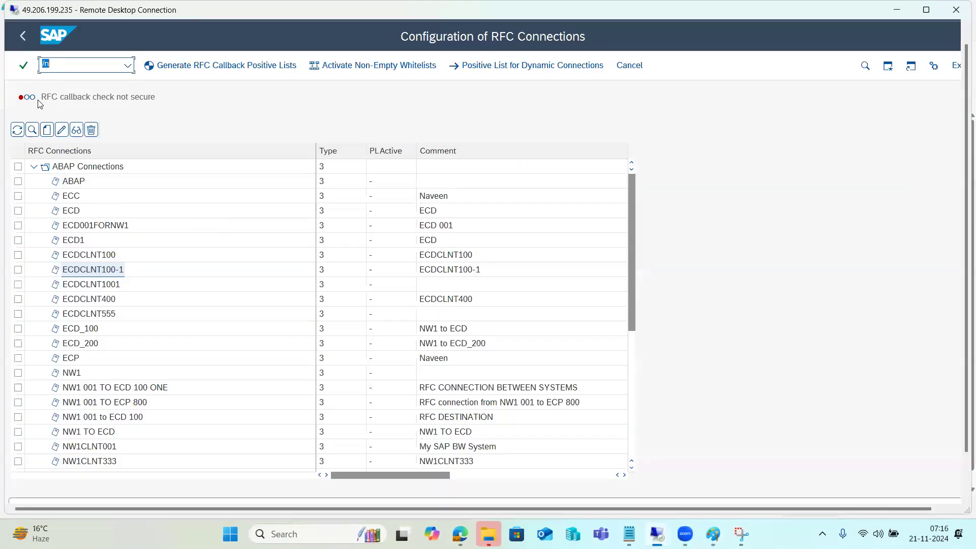
{"action": "type", "text": "/nsccl"}
{"action": "key", "text": "Return"}
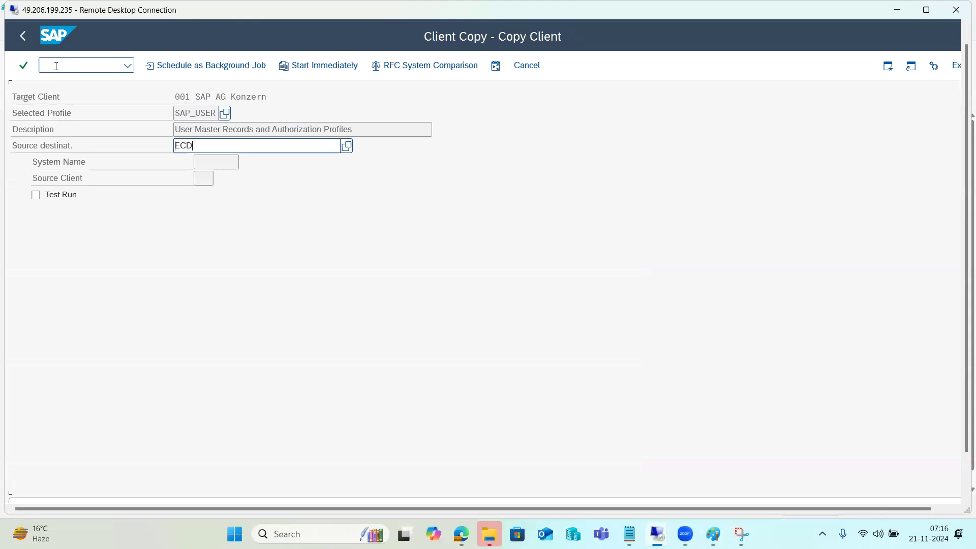
{"action": "left_click_drag", "start_coordinate": [173, 147], "coordinate": [340, 147]}
{"action": "left_click", "coordinate": [225, 113]}
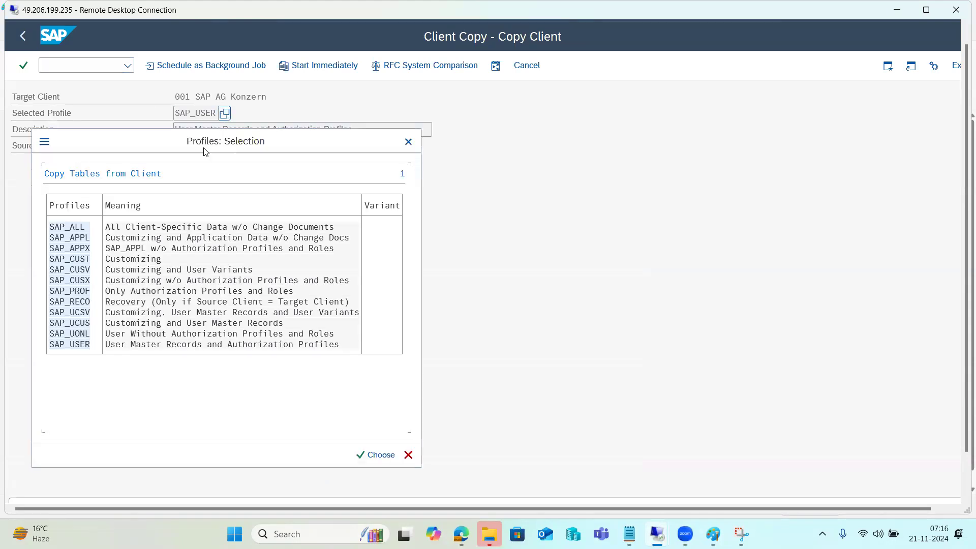
{"action": "double_click", "coordinate": [83, 344]}
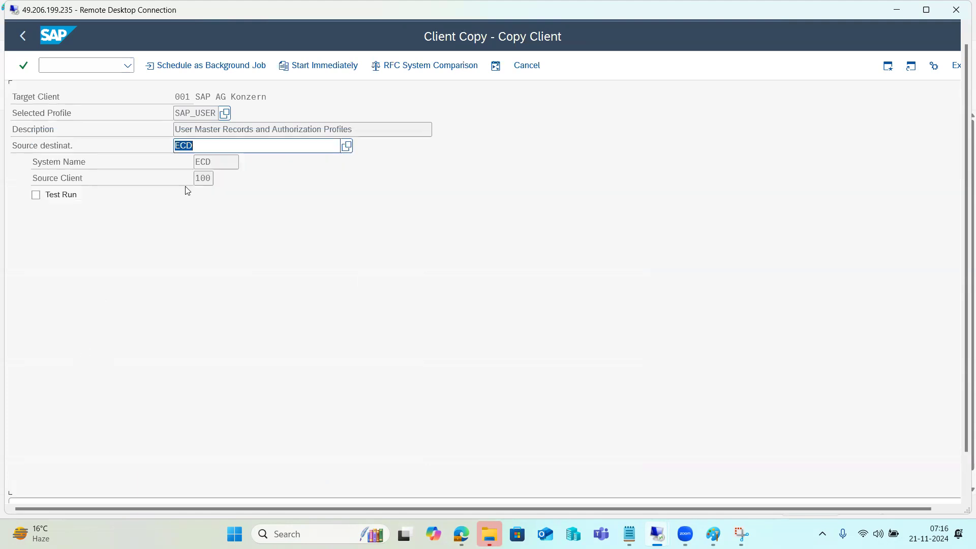
Set the source destination to ECDCLNT100-1, giving source system ECD and client 100.
{"action": "left_click", "coordinate": [347, 146]}
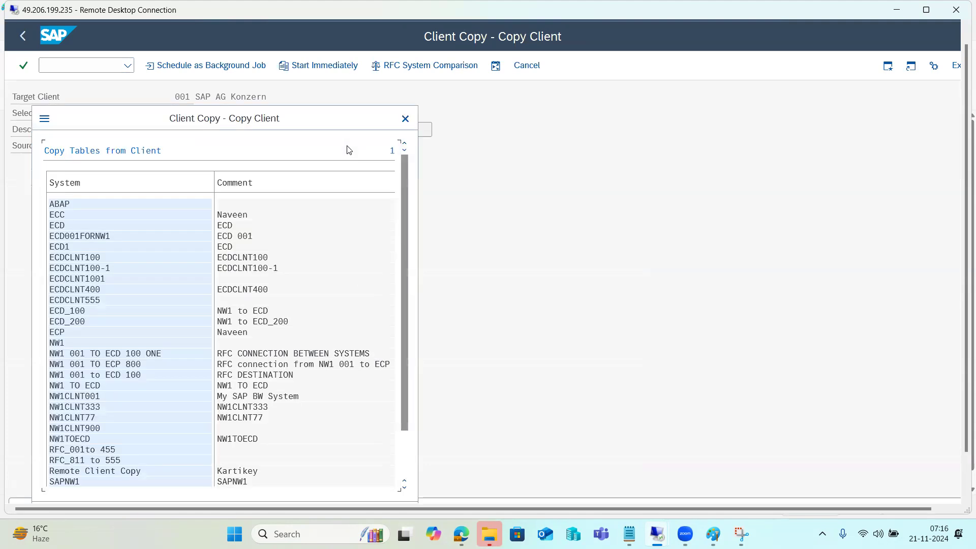
{"action": "double_click", "coordinate": [100, 268]}
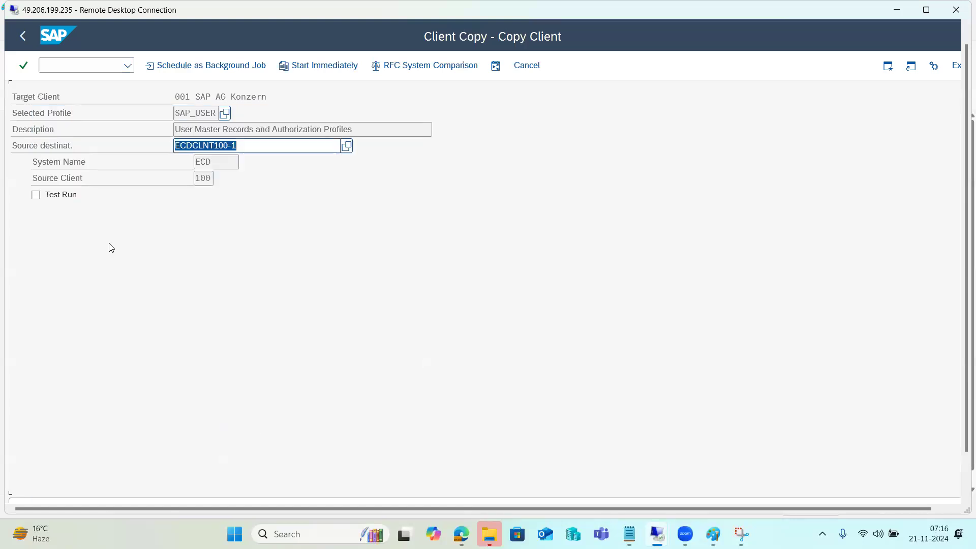
{"action": "left_click", "coordinate": [216, 148]}
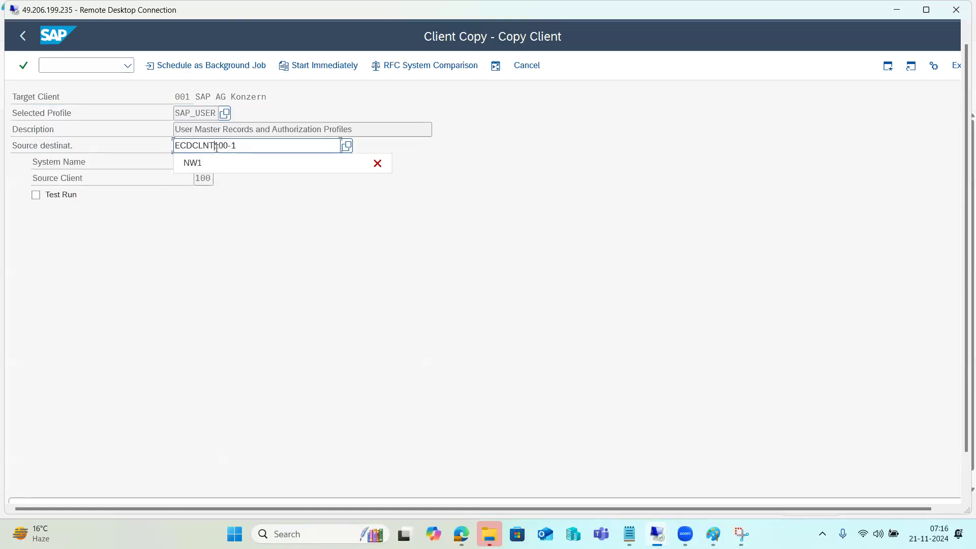
{"action": "left_click", "coordinate": [230, 271]}
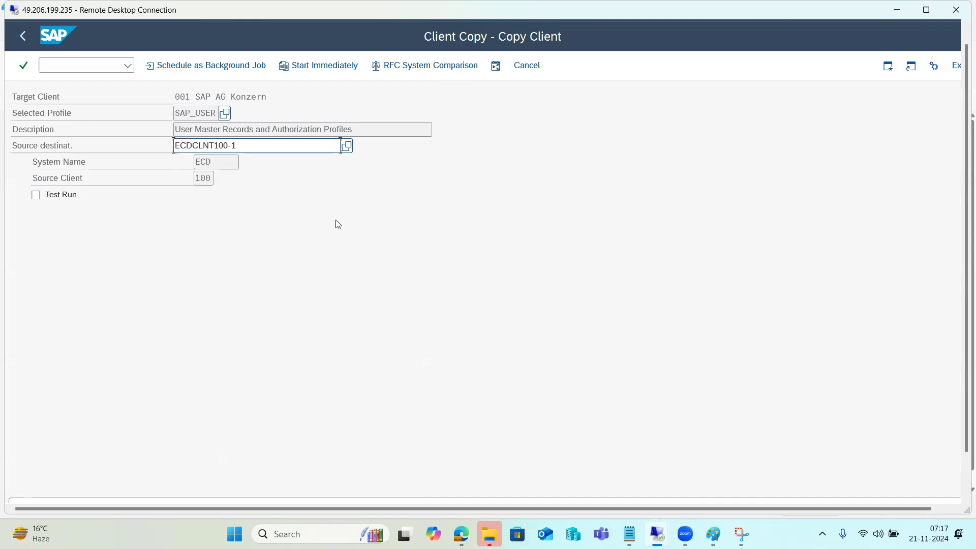
{"action": "left_click_drag", "start_coordinate": [241, 144], "coordinate": [152, 144]}
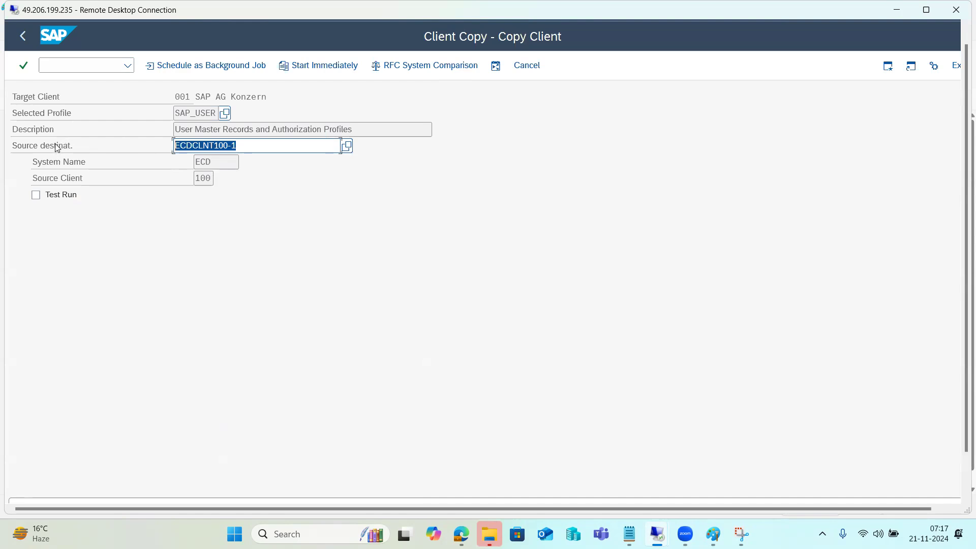
{"action": "left_click", "coordinate": [204, 145]}
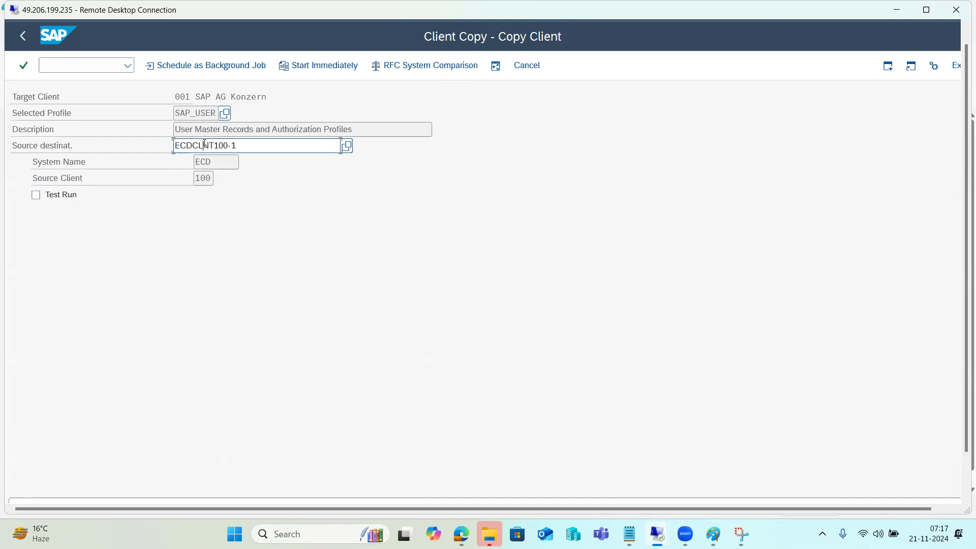
Schedule the client copy as a background job starting immediately.
{"action": "left_click", "coordinate": [216, 66]}
{"action": "left_click", "coordinate": [42, 198]}
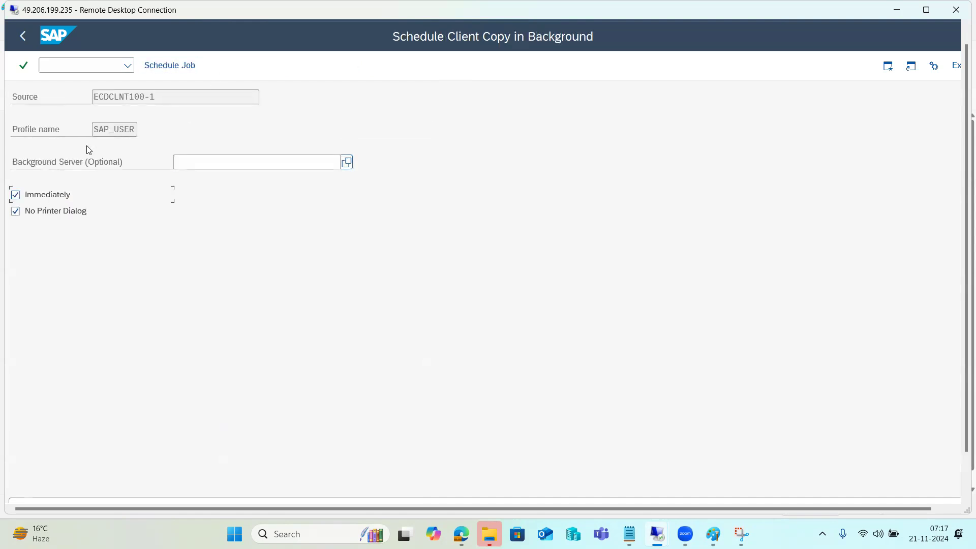
{"action": "left_click", "coordinate": [159, 70]}
{"action": "left_click", "coordinate": [249, 454]}
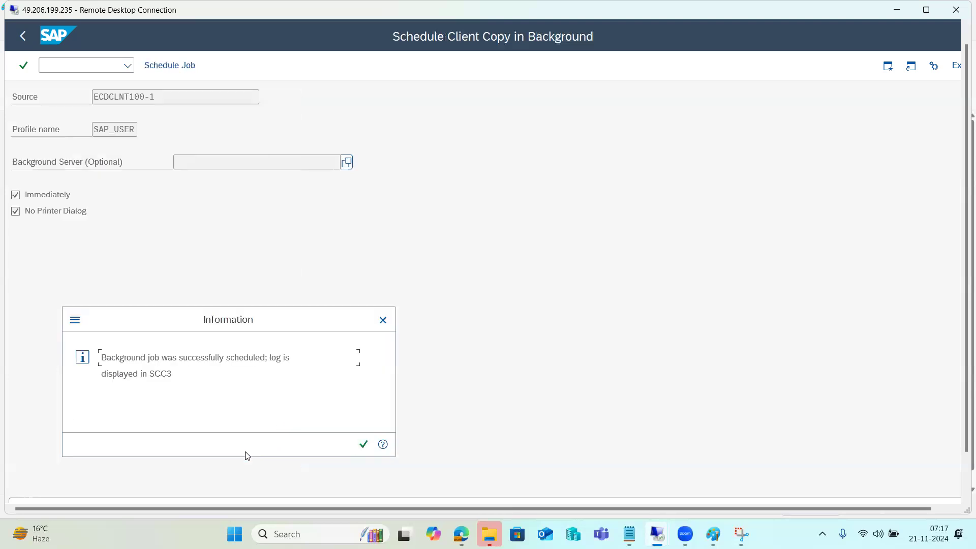
{"action": "left_click", "coordinate": [363, 444]}
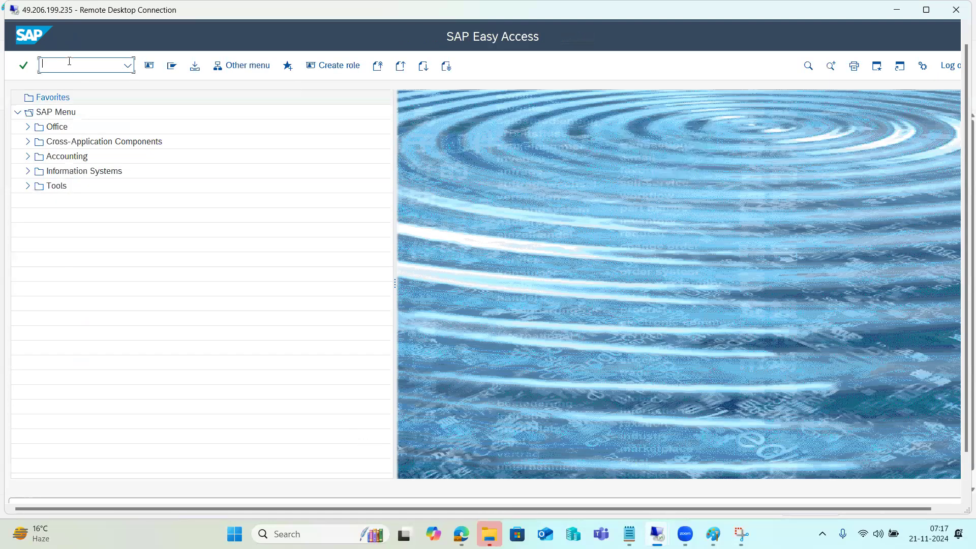
Open the running copy's log details and refresh to show 56 of 102 tables done.
{"action": "type", "text": "sm37"}
{"action": "key", "text": "Return"}
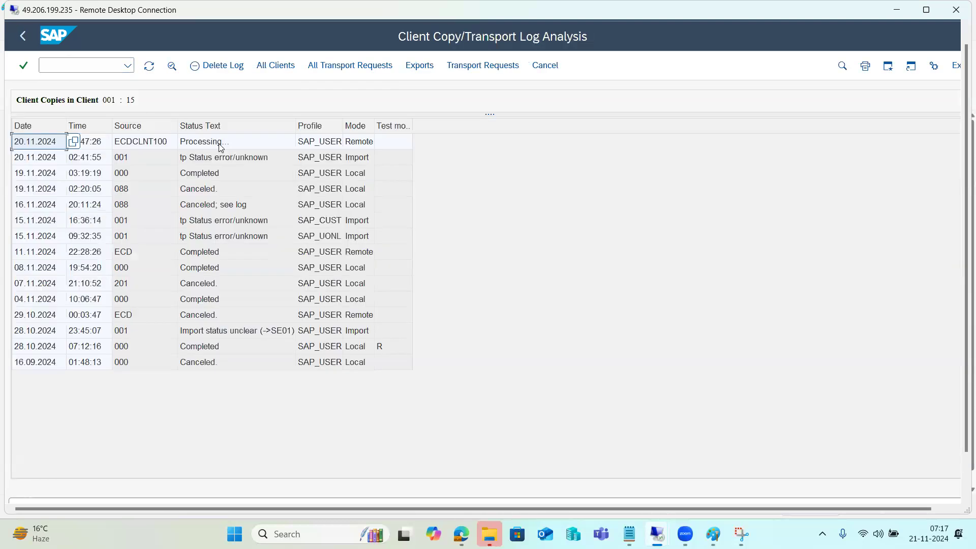
{"action": "double_click", "coordinate": [219, 144]}
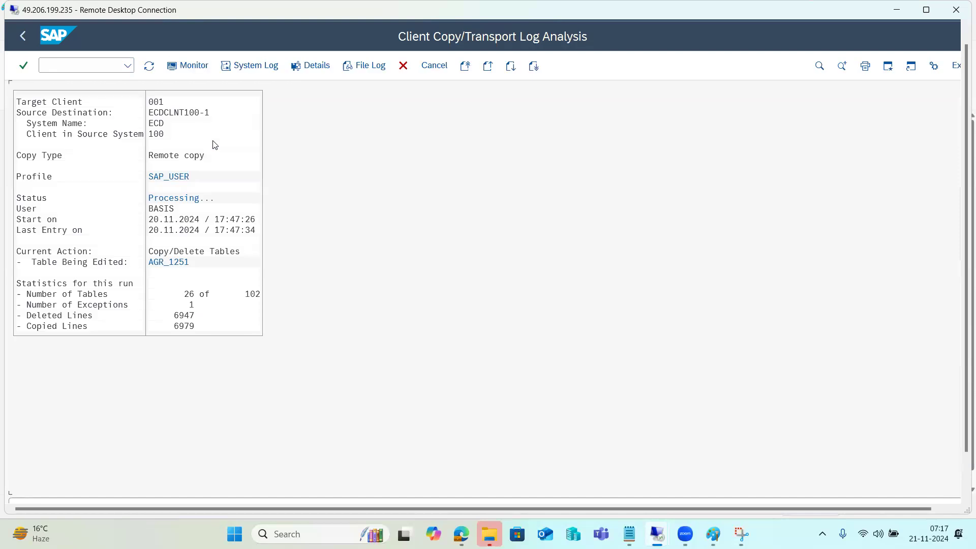
{"action": "left_click", "coordinate": [156, 133]}
{"action": "mouse_move", "coordinate": [964, 398]}
{"action": "left_mouse_down"}
{"action": "mouse_move", "coordinate": [963, 440]}
{"action": "mouse_move", "coordinate": [962, 385]}
{"action": "left_mouse_up"}
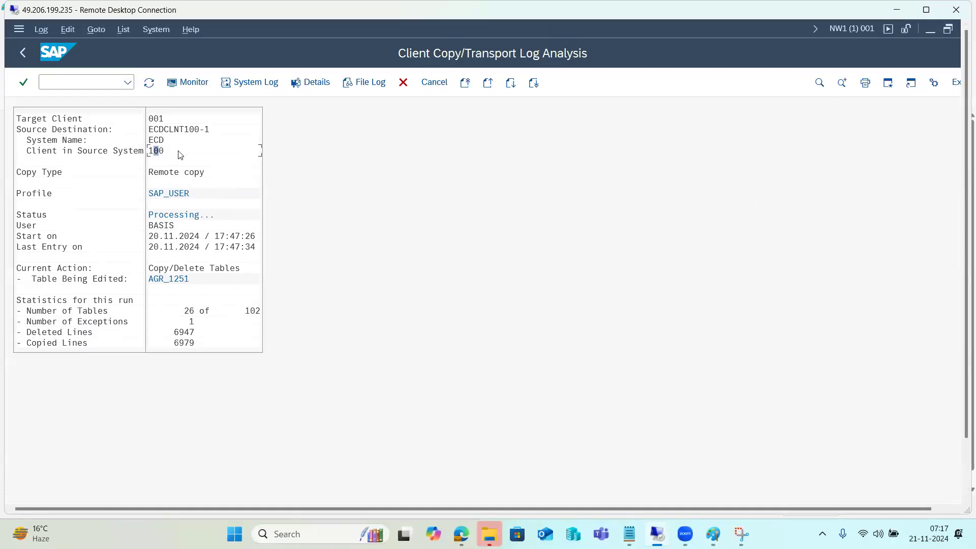
{"action": "left_click", "coordinate": [149, 84]}
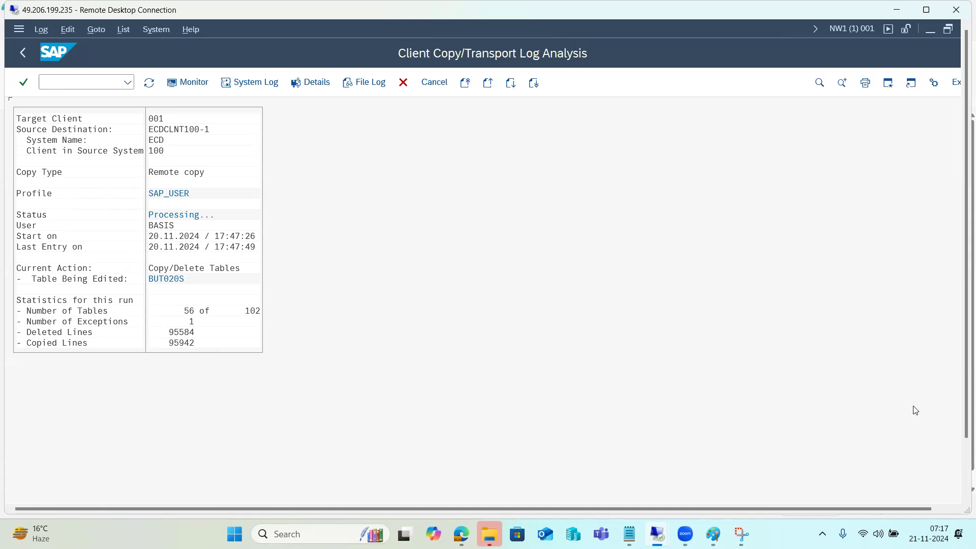
{"action": "left_click_drag", "start_coordinate": [966, 414], "coordinate": [965, 487]}
Log on to SAP ECC DEVELOPMENT client 100, list logged-on users, then return to the copy log.
{"action": "mouse_move", "coordinate": [208, 480]}
{"action": "left_click", "coordinate": [153, 437]}
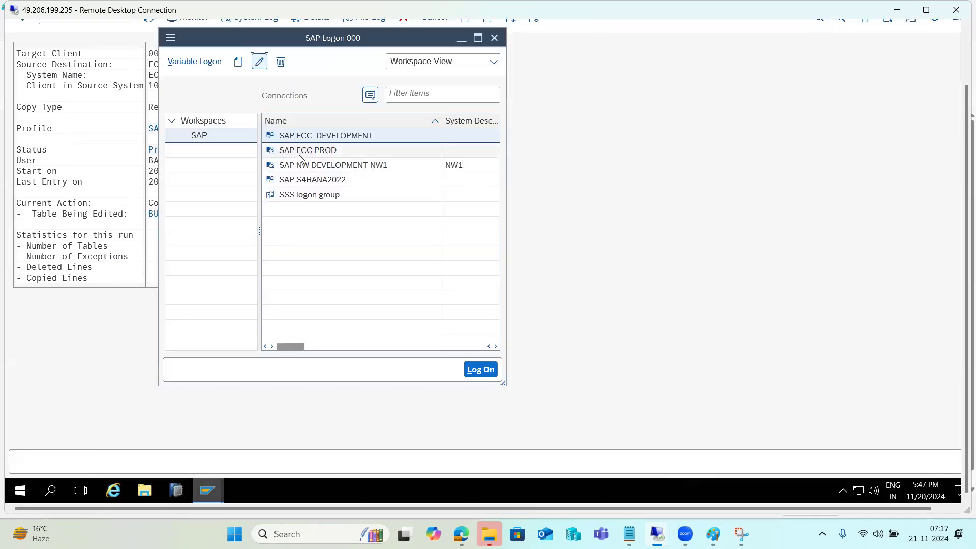
{"action": "double_click", "coordinate": [306, 140]}
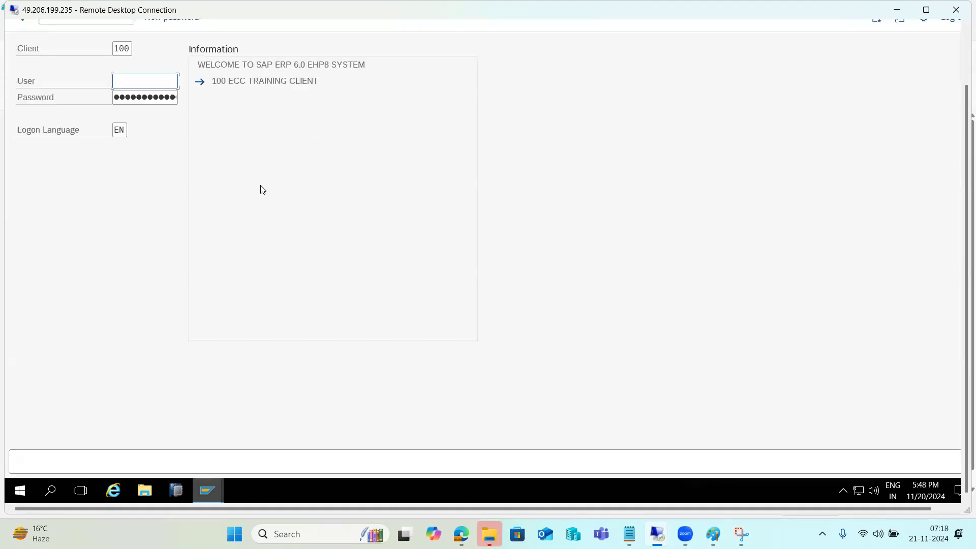
{"action": "type", "text": "basis"}
{"action": "key", "text": "Tab"}
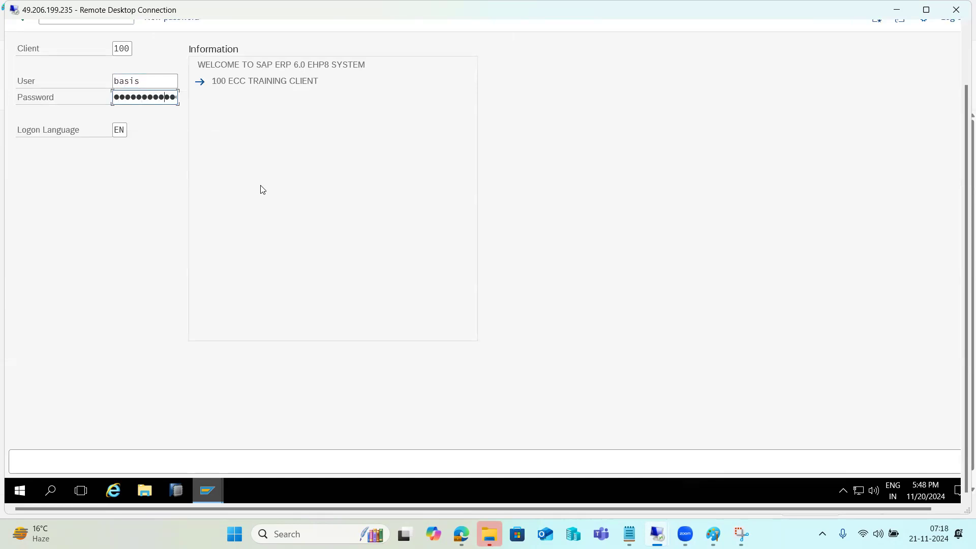
{"action": "key", "text": "Return"}
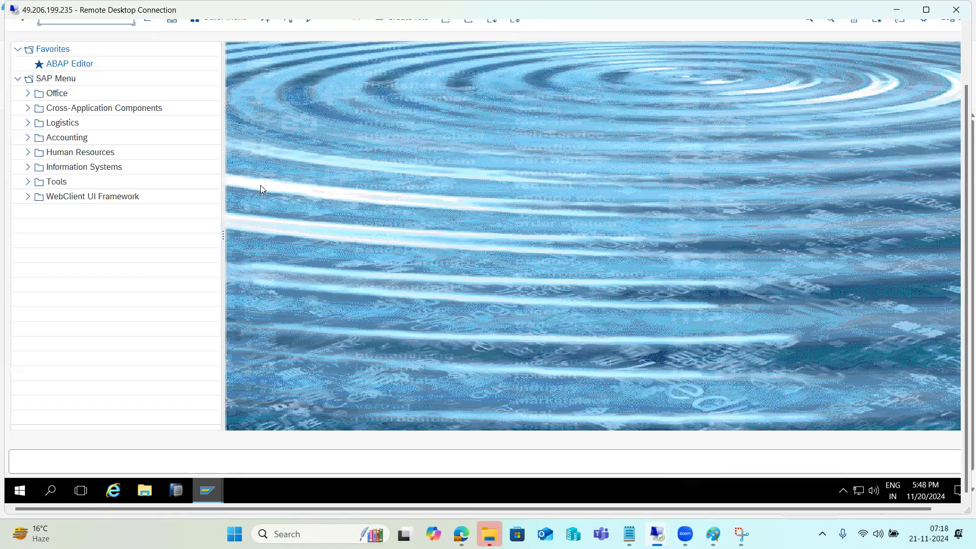
{"action": "key", "text": "Return"}
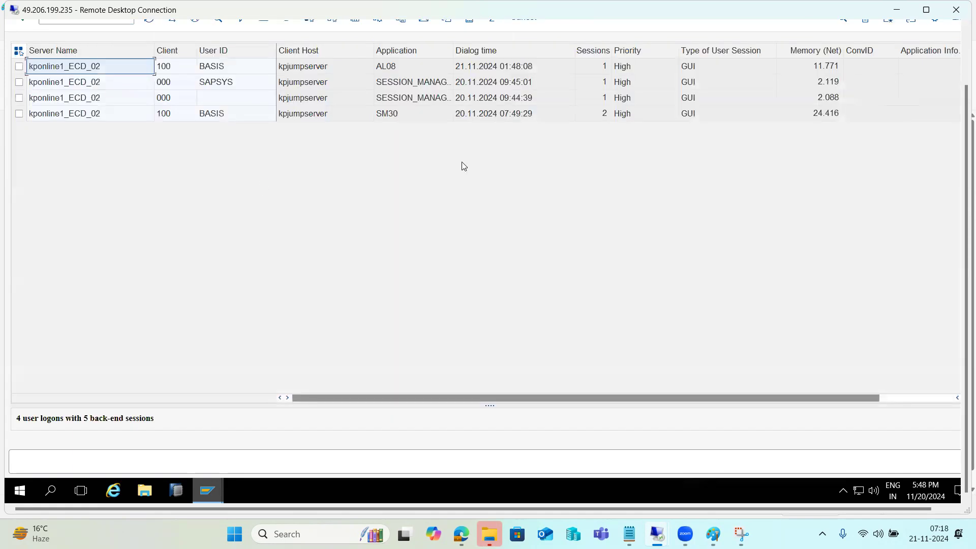
{"action": "left_click", "coordinate": [208, 490]}
{"action": "left_click", "coordinate": [198, 441]}
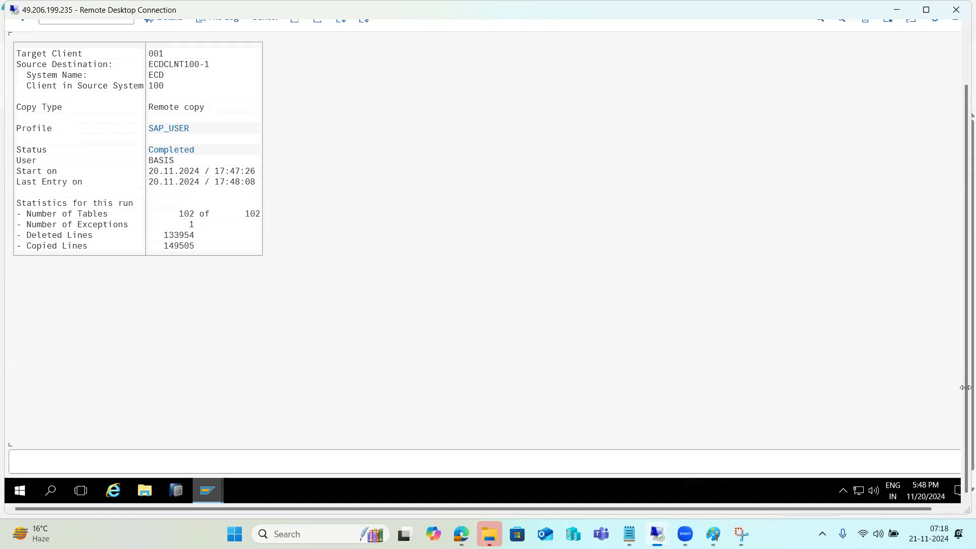
Leave the completed copy log and inspect the CLIENTEXPORT 001 job in SM37.
{"action": "left_click_drag", "start_coordinate": [963, 388], "coordinate": [949, 306]}
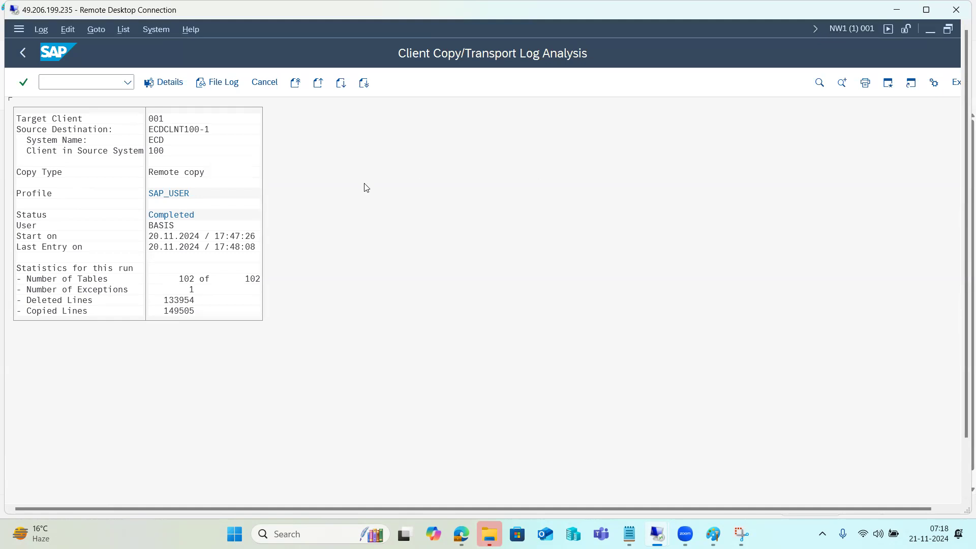
{"action": "left_click", "coordinate": [178, 173]}
{"action": "left_click", "coordinate": [264, 82]}
{"action": "left_click", "coordinate": [96, 82]}
{"action": "type", "text": "/nsm37"}
{"action": "key", "text": "Return"}
{"action": "left_click", "coordinate": [189, 82]}
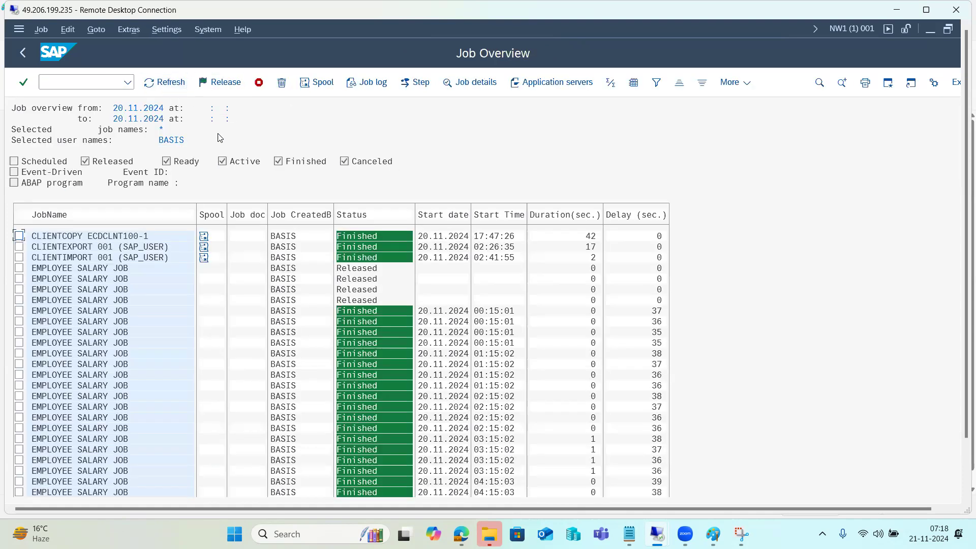
{"action": "left_click", "coordinate": [112, 246]}
Go back to SAP Easy Access and switch to the Paint notes.
{"action": "left_click", "coordinate": [34, 63]}
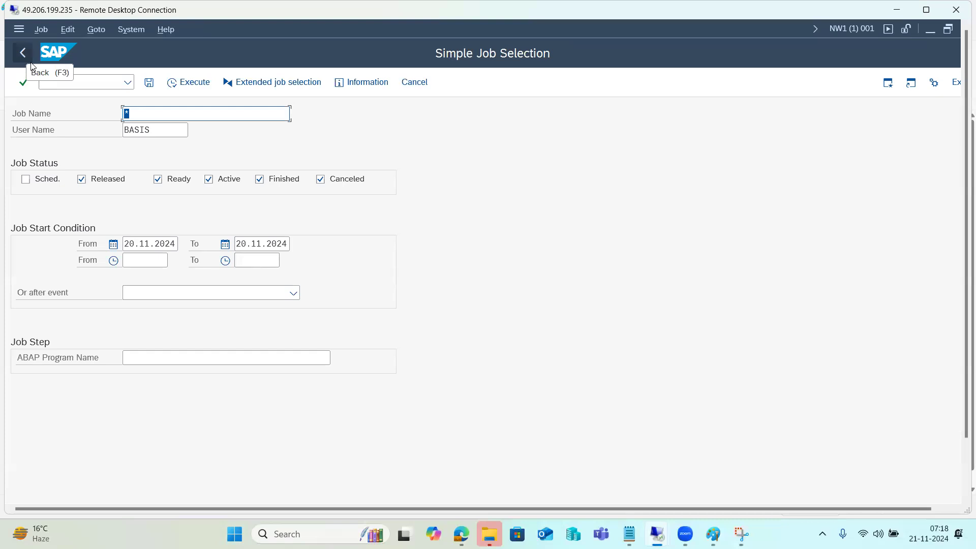
{"action": "left_click", "coordinate": [30, 63]}
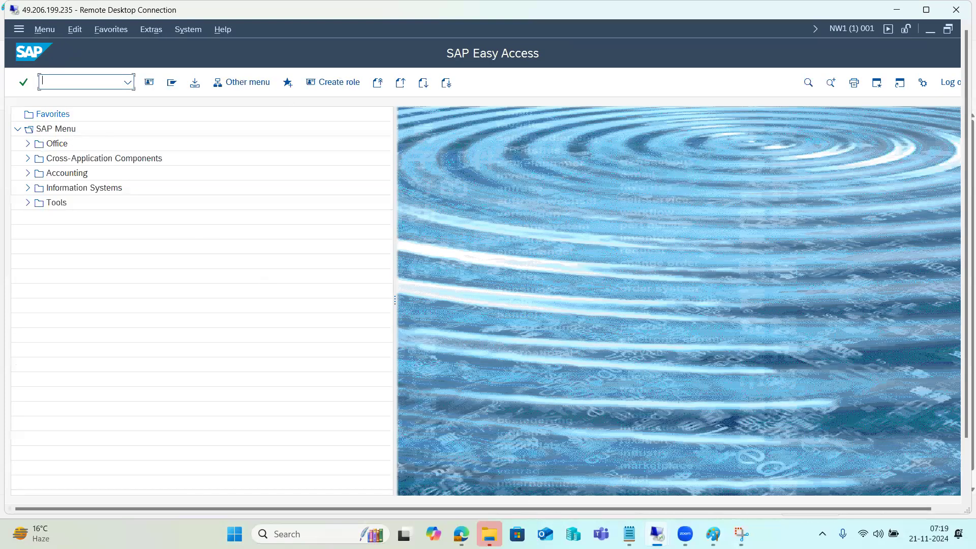
{"action": "left_click", "coordinate": [713, 533]}
Commit the RCC - SCC9 note and discard the extra empty text box.
{"action": "left_click", "coordinate": [558, 314]}
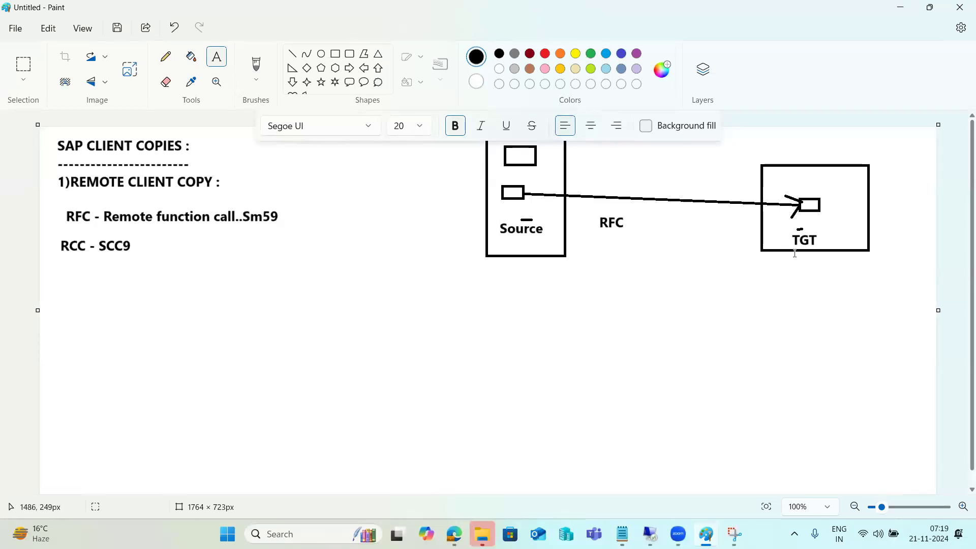
{"action": "left_click_drag", "start_coordinate": [774, 265], "coordinate": [868, 392]}
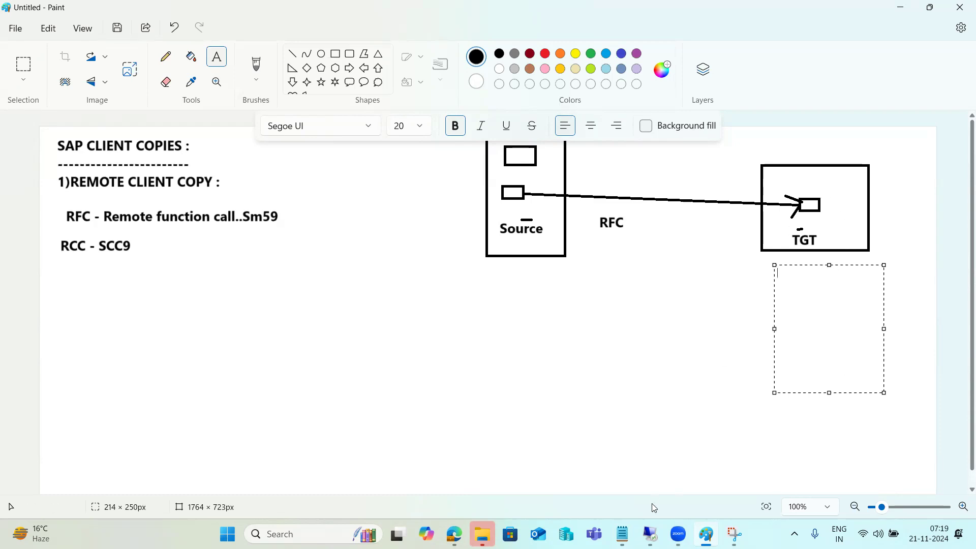
{"action": "mouse_move", "coordinate": [653, 534]}
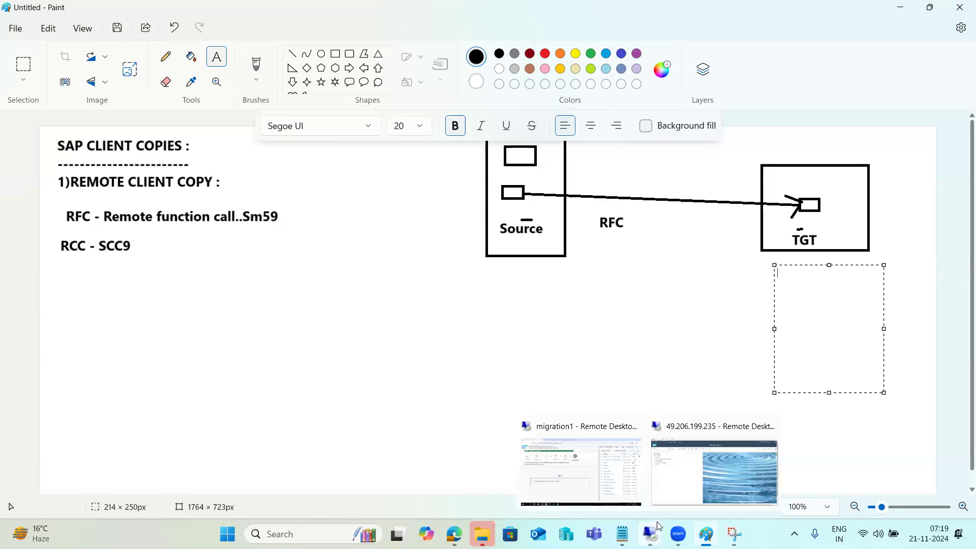
{"action": "left_click", "coordinate": [688, 471]}
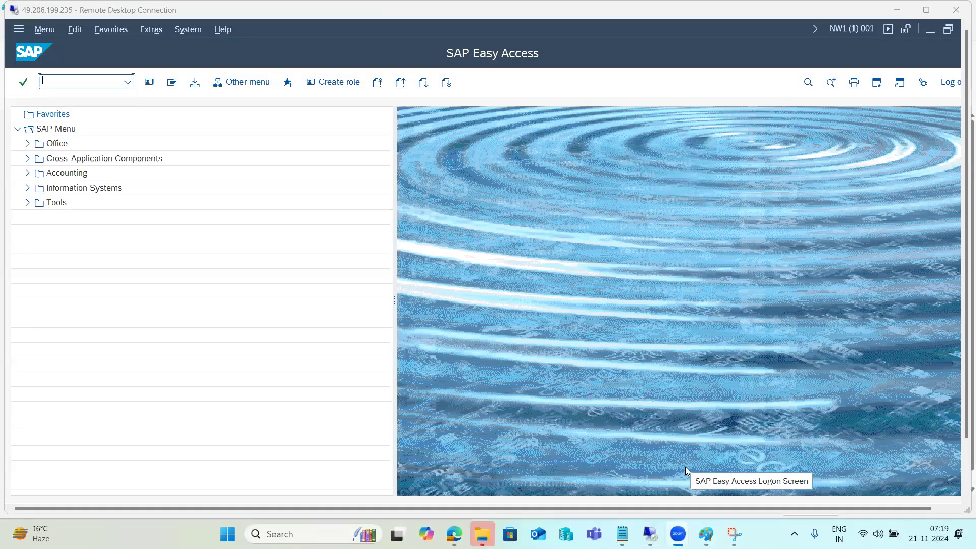
{"action": "left_click", "coordinate": [706, 534]}
{"action": "left_click", "coordinate": [558, 328]}
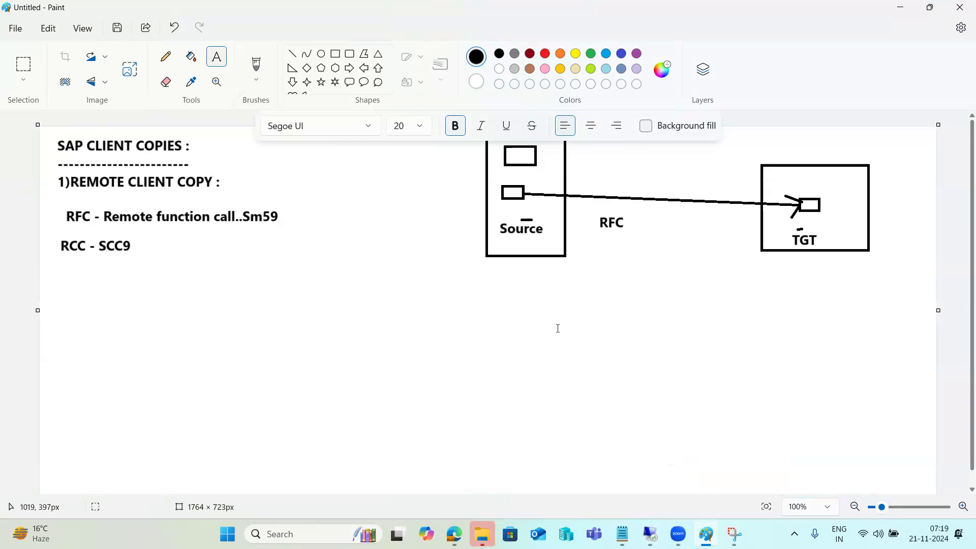
Undo all earlier notes with Ctrl+Z and leave one large empty text box on the canvas.
{"action": "key", "text": "ctrl+z"}
{"action": "key", "text": "ctrl+z"}
{"action": "key", "text": "ctrl+z"}
{"action": "key", "text": "ctrl+z"}
{"action": "key", "text": "ctrl+z"}
{"action": "key", "text": "ctrl+z"}
{"action": "key", "text": "ctrl+z"}
{"action": "key", "text": "ctrl+z"}
{"action": "key", "text": "ctrl+z"}
{"action": "key", "text": "ctrl+z"}
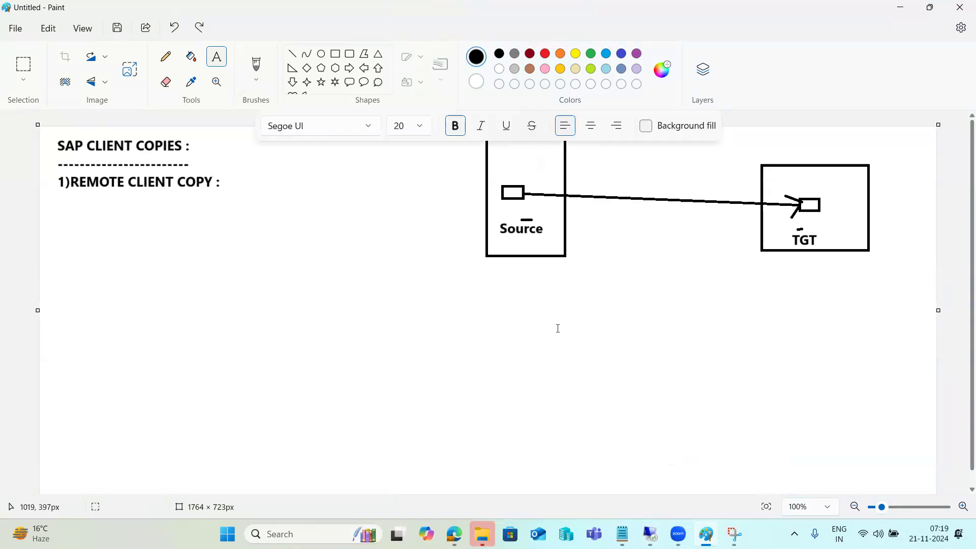
{"action": "key", "text": "ctrl+z"}
{"action": "left_click_drag", "start_coordinate": [63, 142], "coordinate": [926, 486]}
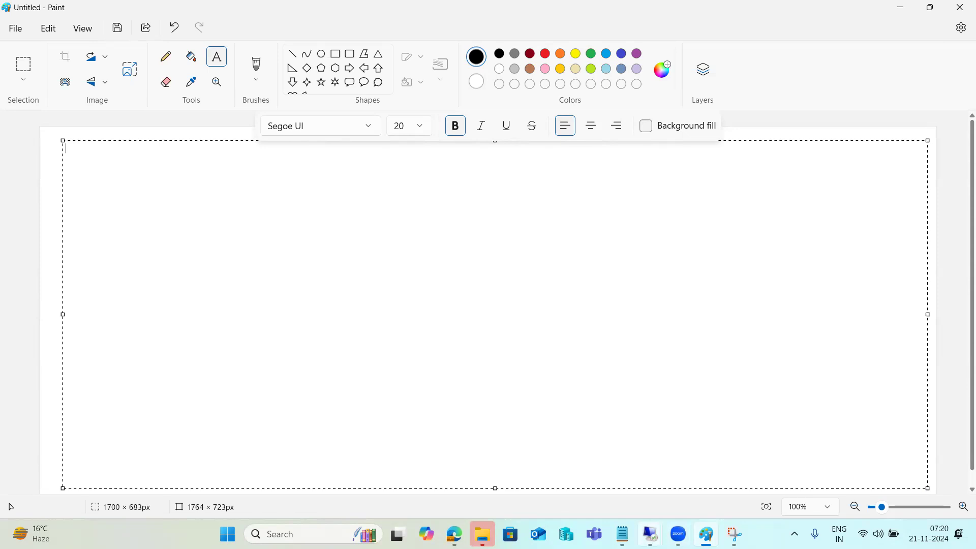
{"action": "mouse_move", "coordinate": [651, 533]}
{"action": "left_click", "coordinate": [692, 463]}
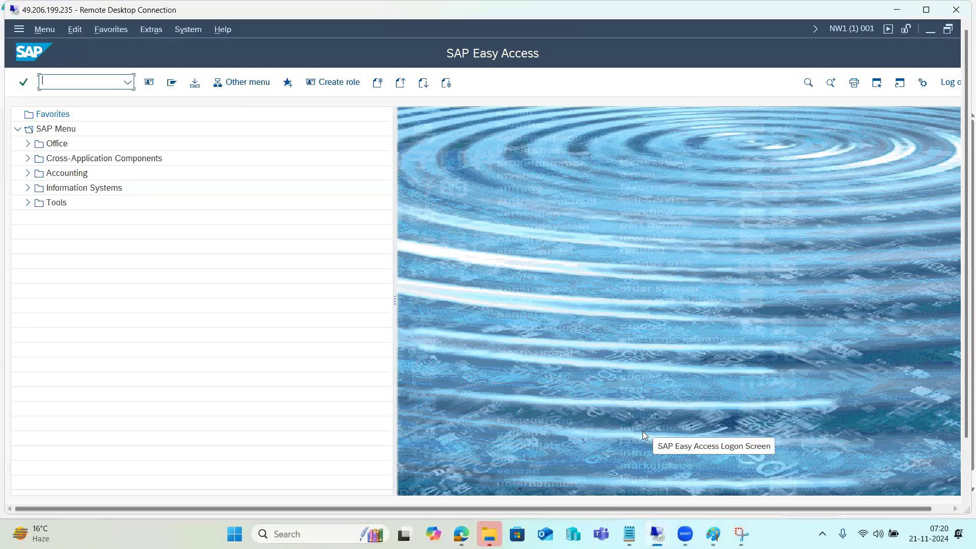
{"action": "mouse_move", "coordinate": [714, 533]}
{"action": "left_click", "coordinate": [712, 470]}
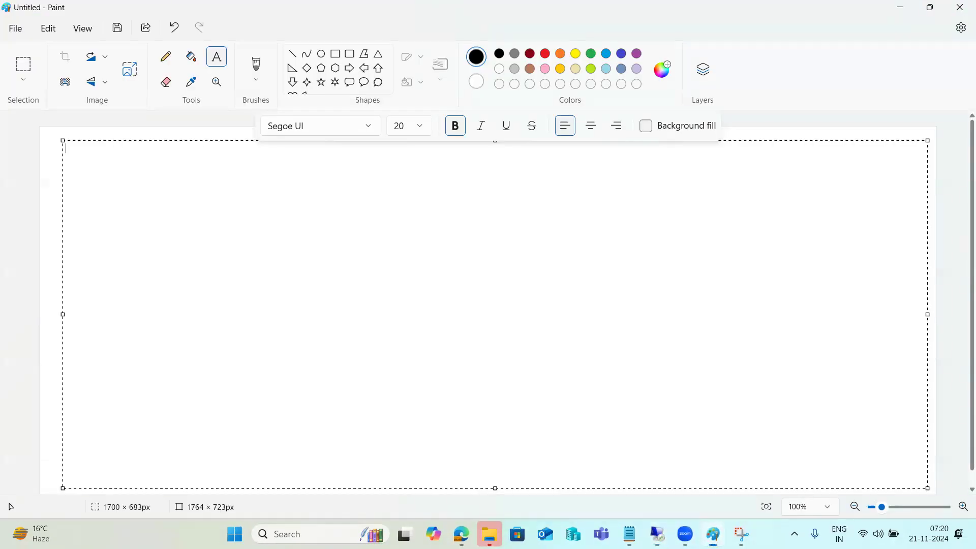
Draw two rectangles and label them NW1 and ECD.
{"action": "left_click", "coordinate": [336, 54]}
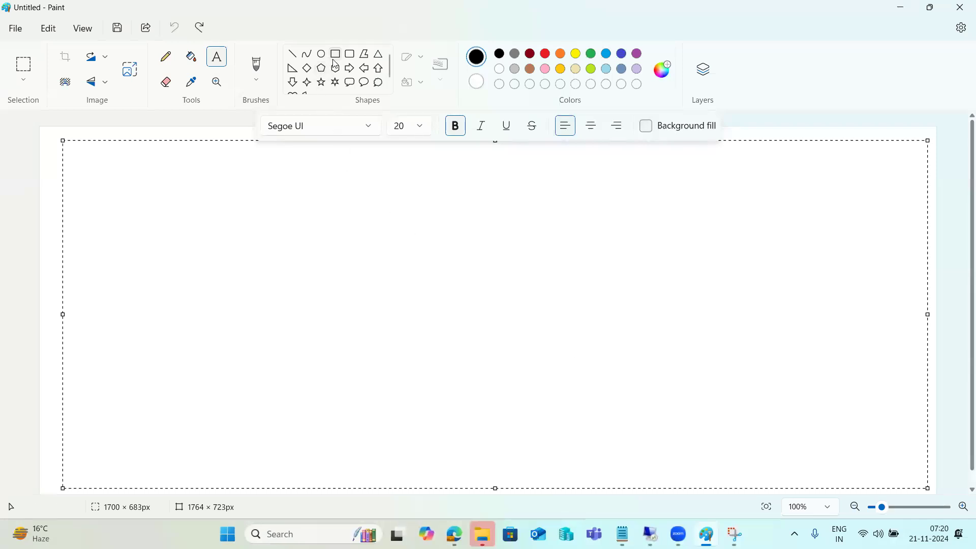
{"action": "left_click_drag", "start_coordinate": [201, 144], "coordinate": [315, 247]}
{"action": "left_click_drag", "start_coordinate": [649, 142], "coordinate": [753, 246]}
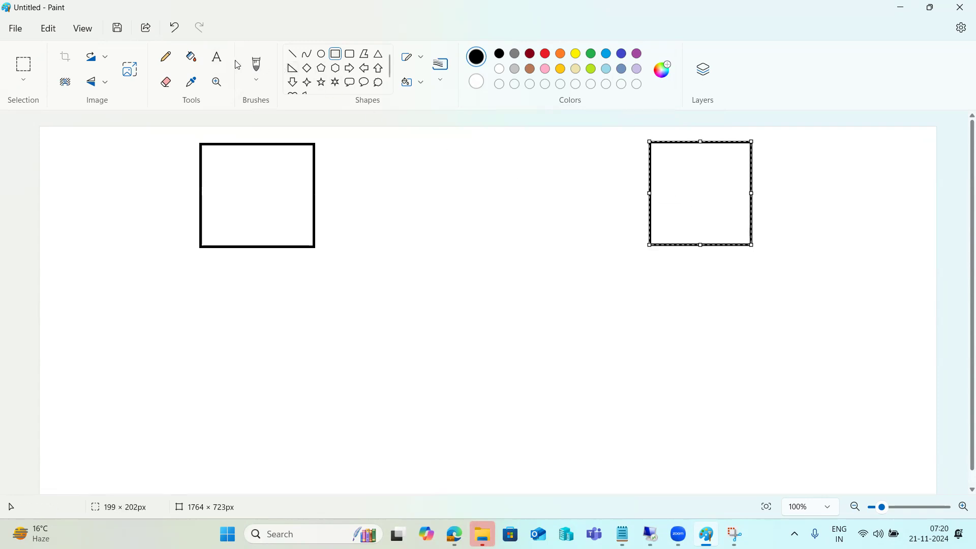
{"action": "left_click", "coordinate": [217, 57]}
{"action": "left_click", "coordinate": [229, 174]}
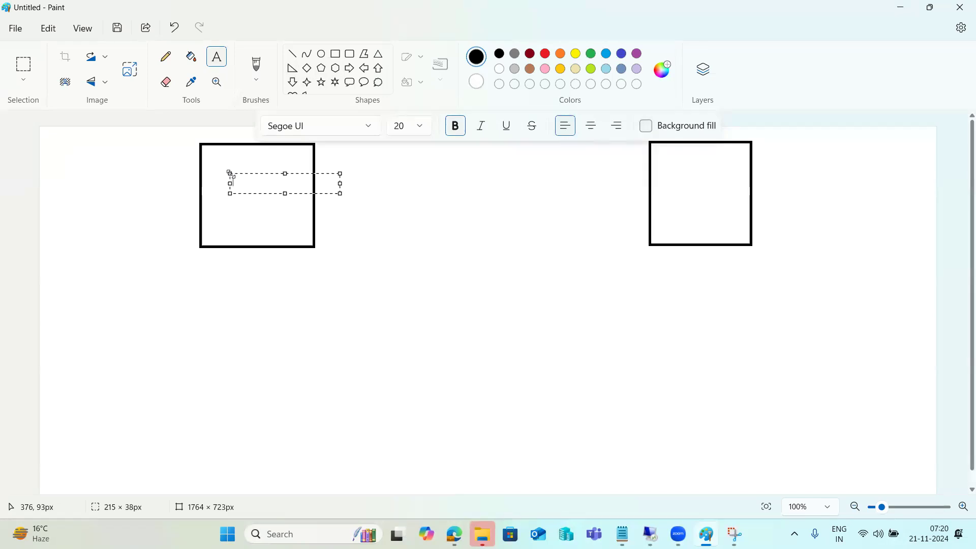
{"action": "type", "text": "NW1"}
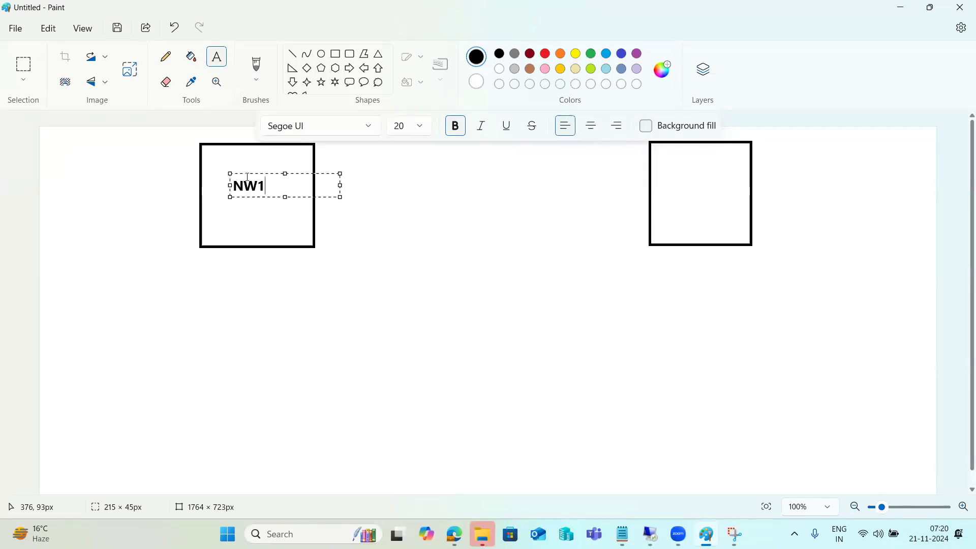
{"action": "left_click", "coordinate": [669, 183]}
{"action": "left_click", "coordinate": [670, 183]}
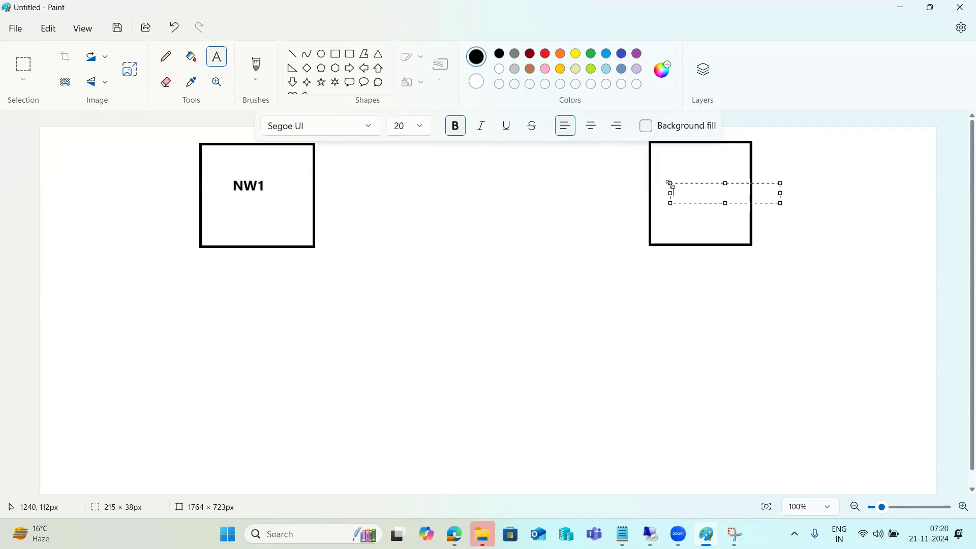
{"action": "type", "text": "ECD"}
{"action": "left_click", "coordinate": [552, 259]}
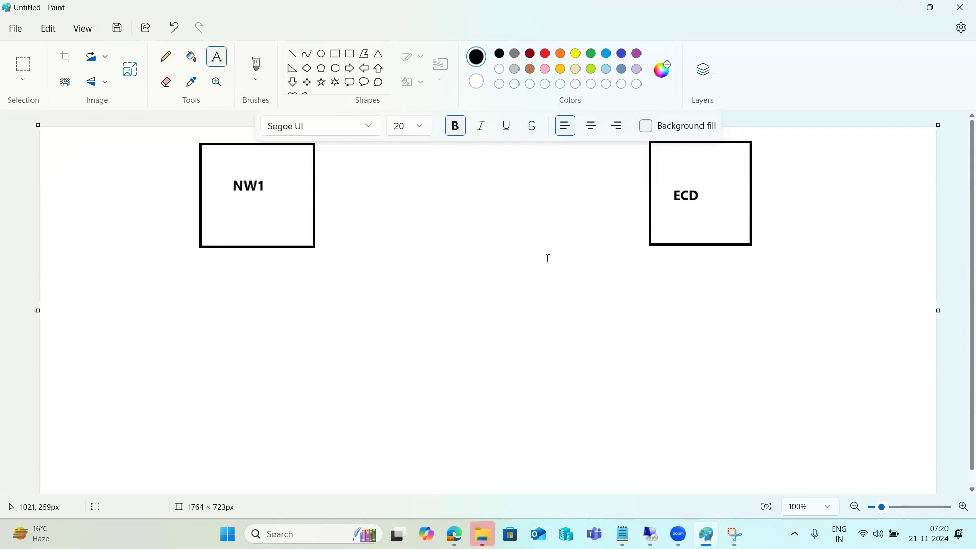
Add SOURCE and TARGET labels under the boxes and draw a line up to ECD.
{"action": "left_click", "coordinate": [213, 263]}
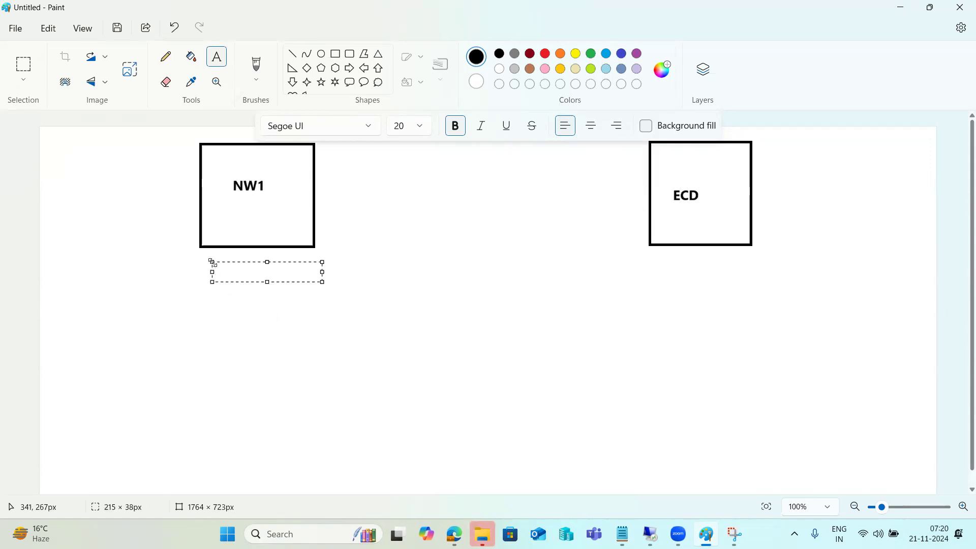
{"action": "type", "text": "SOURCE"}
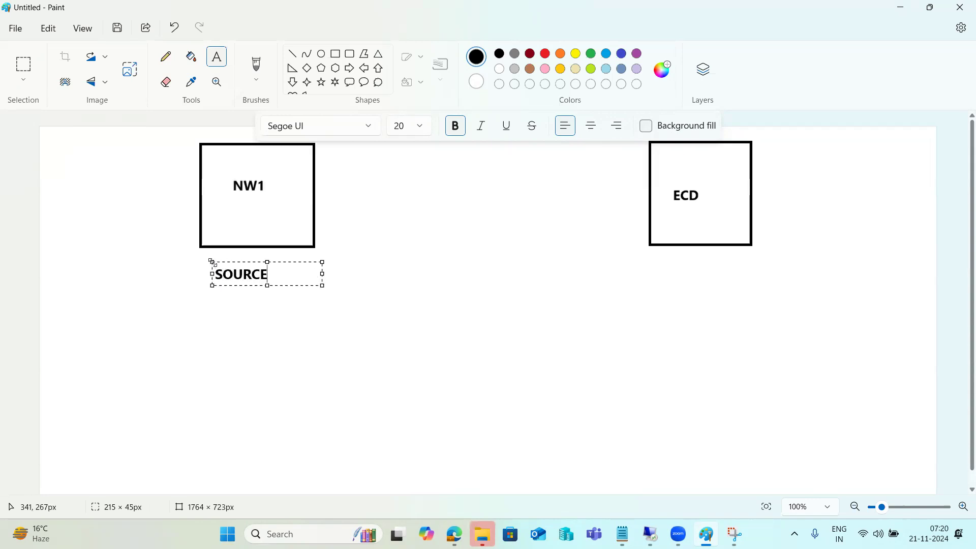
{"action": "left_click", "coordinate": [668, 268]}
{"action": "left_click", "coordinate": [668, 267]}
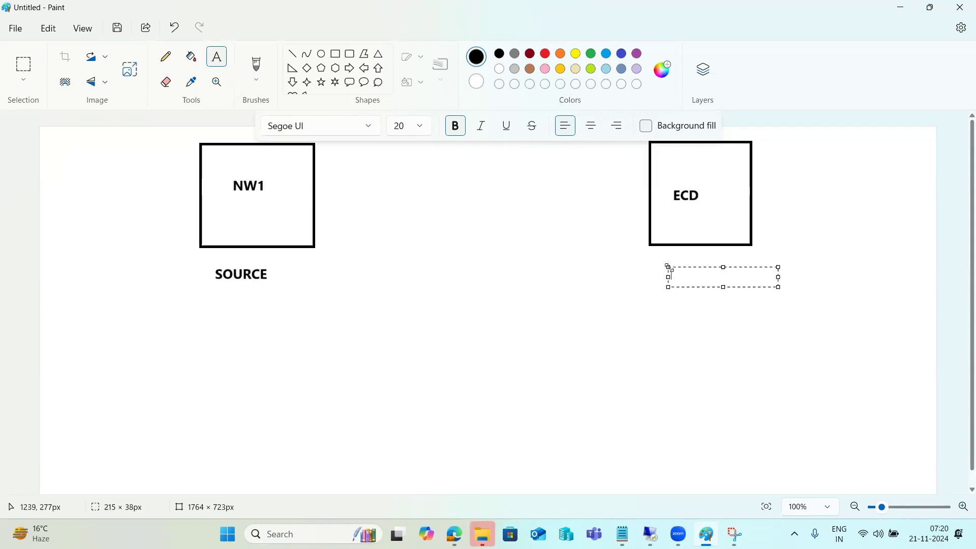
{"action": "type", "text": "TARGET"}
{"action": "left_click", "coordinate": [529, 305]}
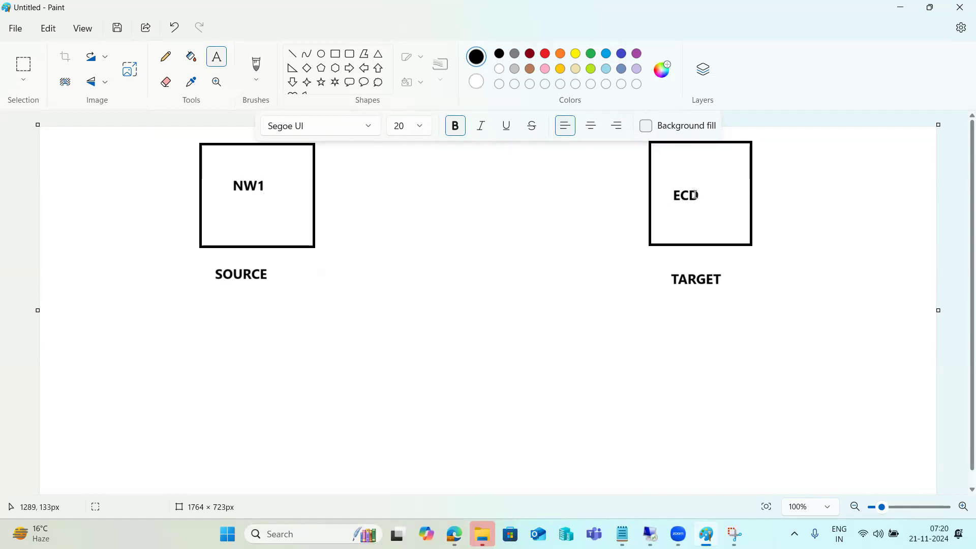
{"action": "left_click", "coordinate": [292, 54]}
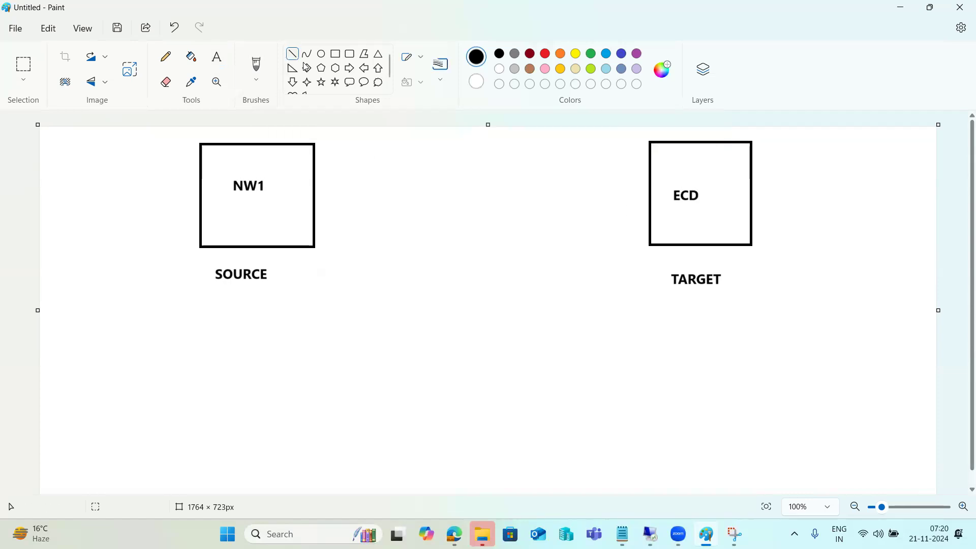
{"action": "left_click_drag", "start_coordinate": [616, 377], "coordinate": [672, 233]}
Open SM59 RFC connections in the ECD client 100 session, then return to Paint.
{"action": "mouse_move", "coordinate": [650, 535]}
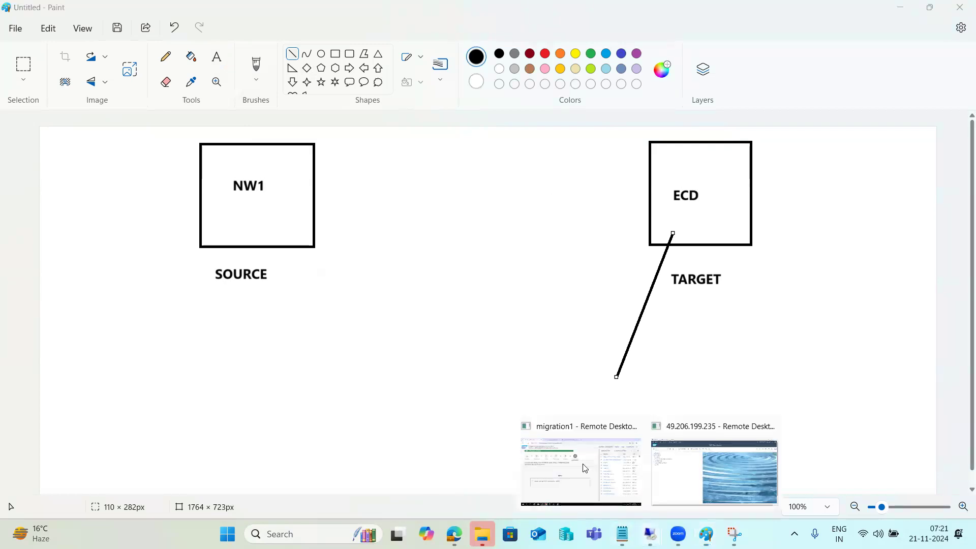
{"action": "left_click", "coordinate": [676, 455]}
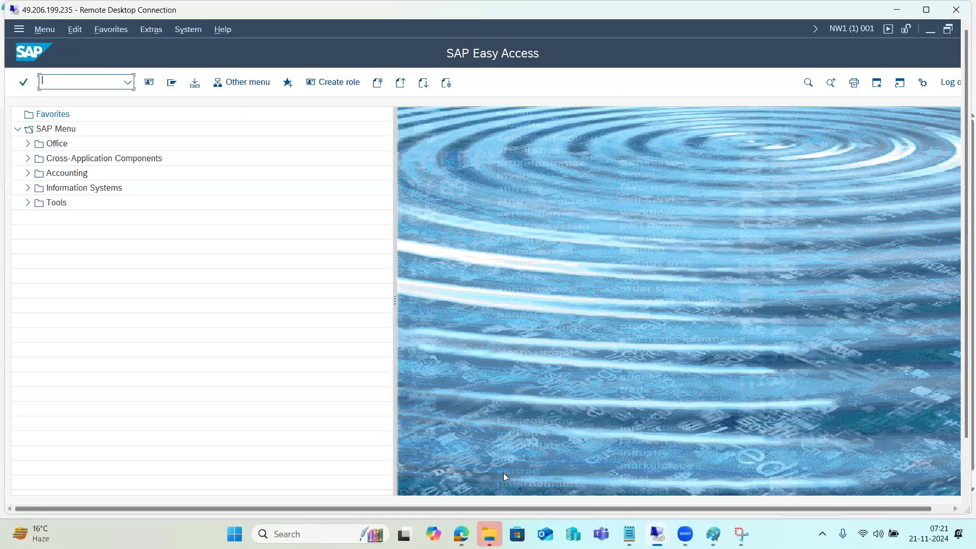
{"action": "left_click_drag", "start_coordinate": [965, 433], "coordinate": [960, 485]}
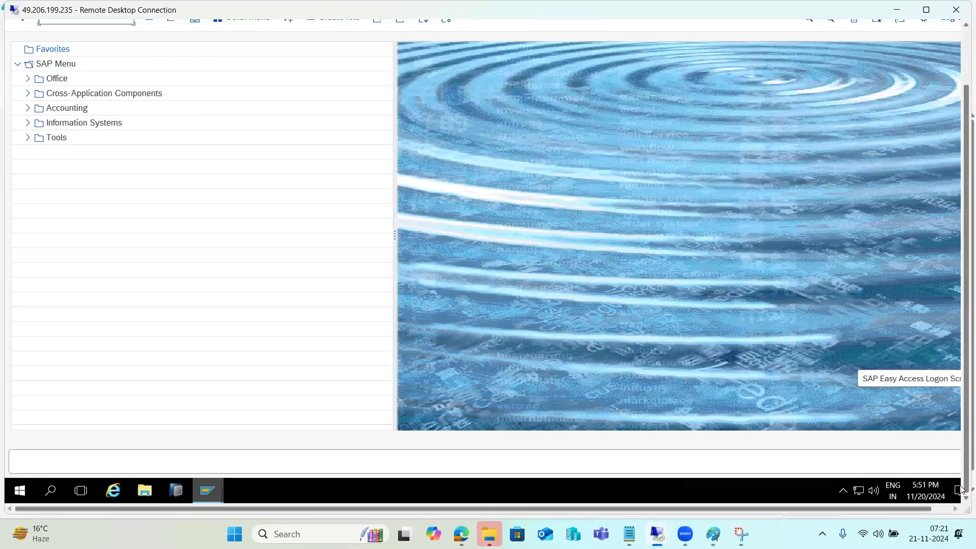
{"action": "mouse_move", "coordinate": [200, 497]}
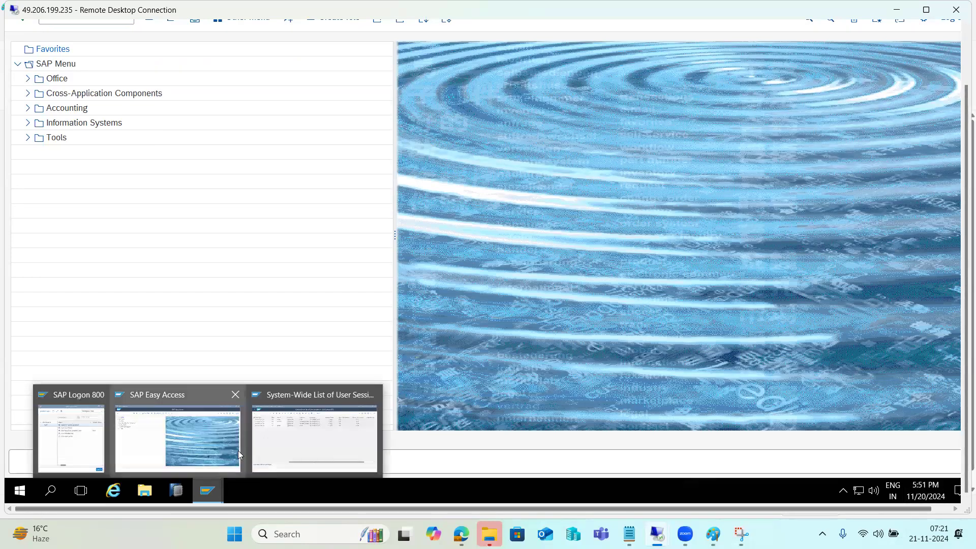
{"action": "left_click", "coordinate": [299, 443]}
{"action": "left_click_drag", "start_coordinate": [964, 295], "coordinate": [959, 213]}
{"action": "left_click", "coordinate": [93, 83]}
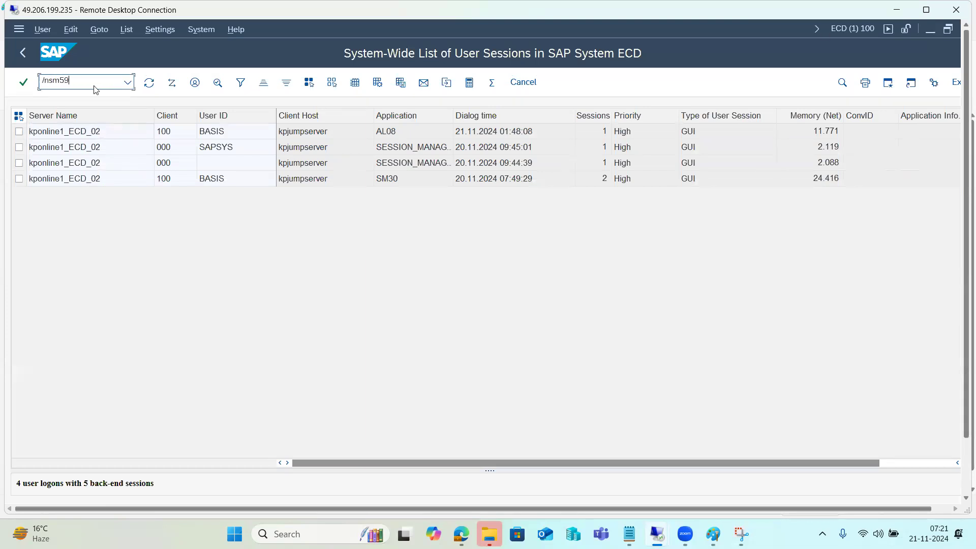
{"action": "key", "text": "Return"}
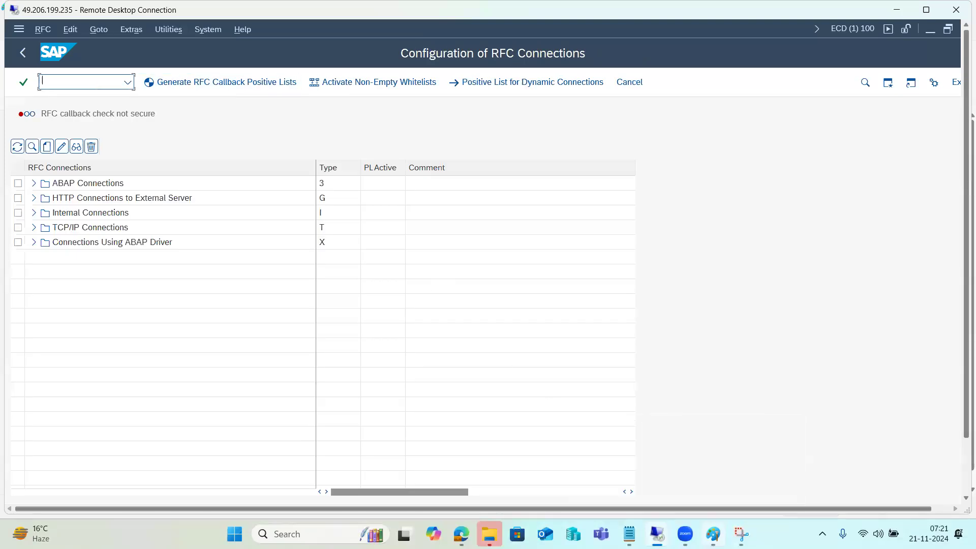
{"action": "key", "text": "alt+Tab"}
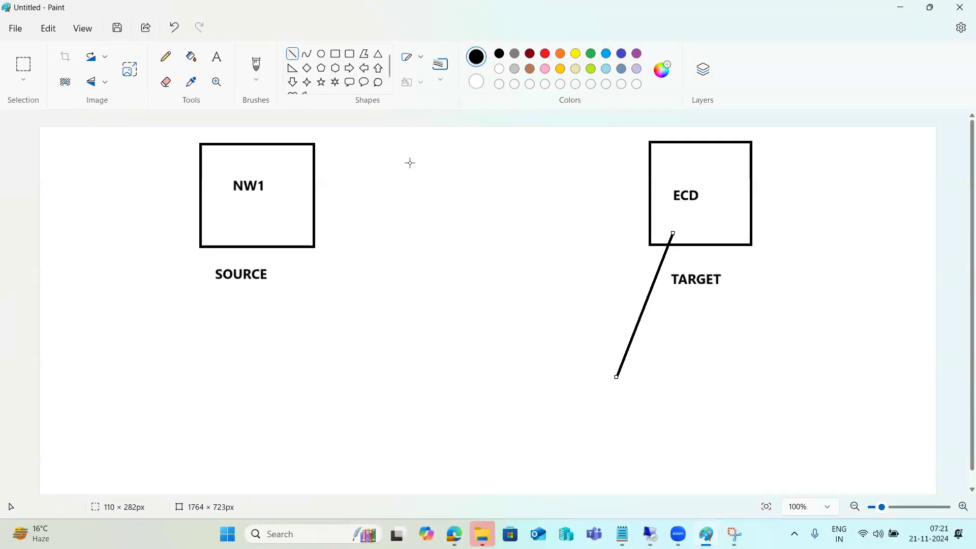
Draw a connecting line from the ECD box leftward into the NW1 box.
{"action": "mouse_move", "coordinate": [660, 172]}
{"action": "left_mouse_down"}
{"action": "mouse_move", "coordinate": [360, 184]}
{"action": "mouse_move", "coordinate": [326, 175]}
{"action": "left_mouse_up"}
{"action": "left_click_drag", "start_coordinate": [309, 168], "coordinate": [294, 165]}
{"action": "left_click_drag", "start_coordinate": [368, 173], "coordinate": [290, 162]}
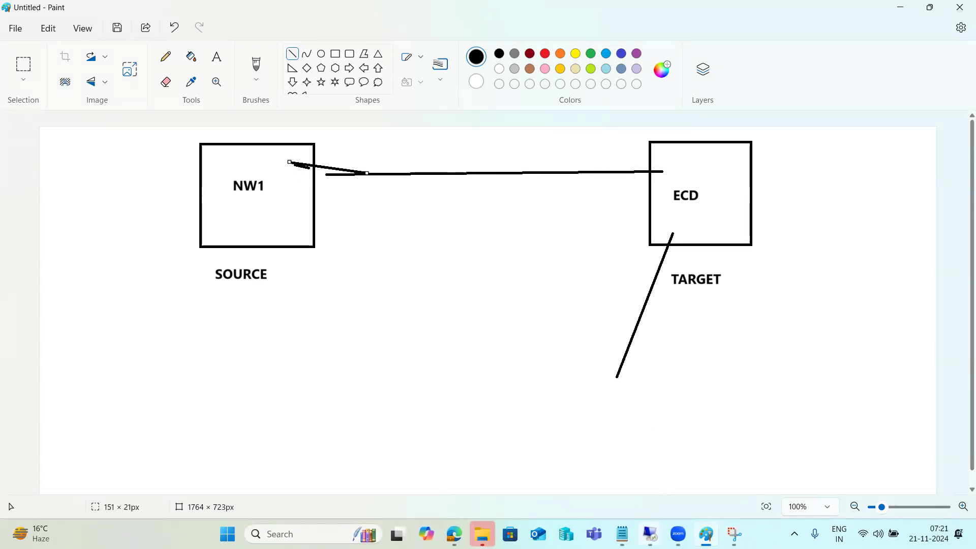
{"action": "mouse_move", "coordinate": [648, 526]}
{"action": "left_click", "coordinate": [674, 468]}
Create ABAP RFC destination NW1-CC, description NW1-CC, with instance number 00.
{"action": "left_click", "coordinate": [51, 182]}
{"action": "left_click", "coordinate": [47, 147]}
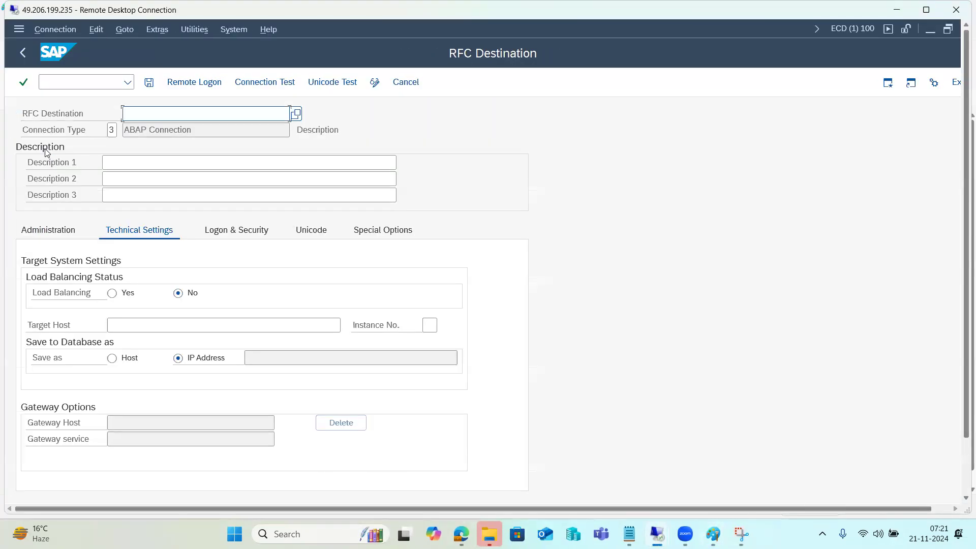
{"action": "type", "text": "NW1-CC"}
{"action": "key", "text": "ctrl+a"}
{"action": "key", "text": "ctrl+c"}
{"action": "left_click", "coordinate": [130, 162]}
{"action": "key", "text": "ctrl+v"}
{"action": "left_click", "coordinate": [138, 326]}
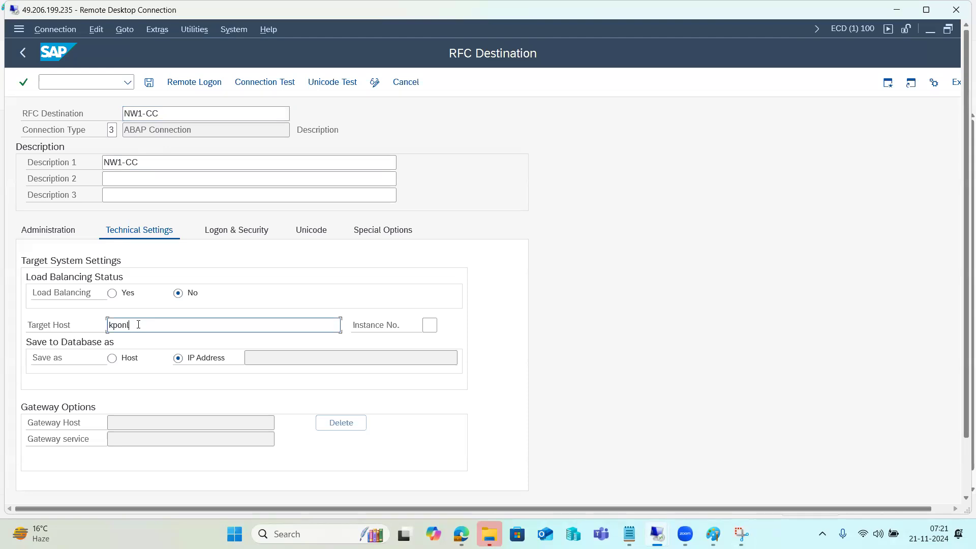
{"action": "key", "text": "Tab"}
{"action": "type", "text": "00"}
Set logon language EN, client 001, the logon user and password, then save the destination.
{"action": "left_click", "coordinate": [242, 229]}
{"action": "left_click", "coordinate": [106, 291]}
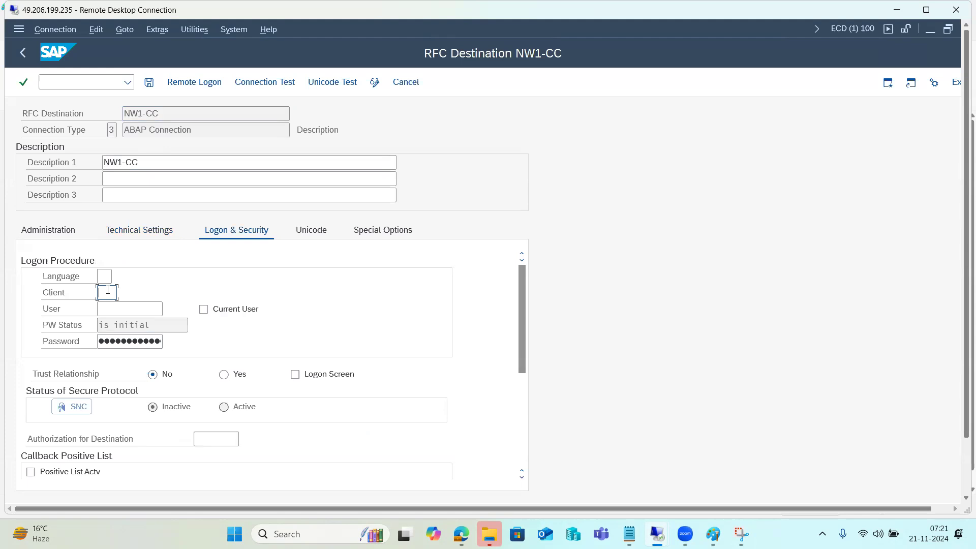
{"action": "key", "text": "shift+Tab"}
{"action": "type", "text": "en"}
{"action": "key", "text": "Tab"}
{"action": "type", "text": "100"}
{"action": "key", "text": "Tab"}
{"action": "key", "text": "shift+Tab"}
{"action": "type", "text": "001"}
{"action": "key", "text": "Tab"}
{"action": "type", "text": "ddic"}
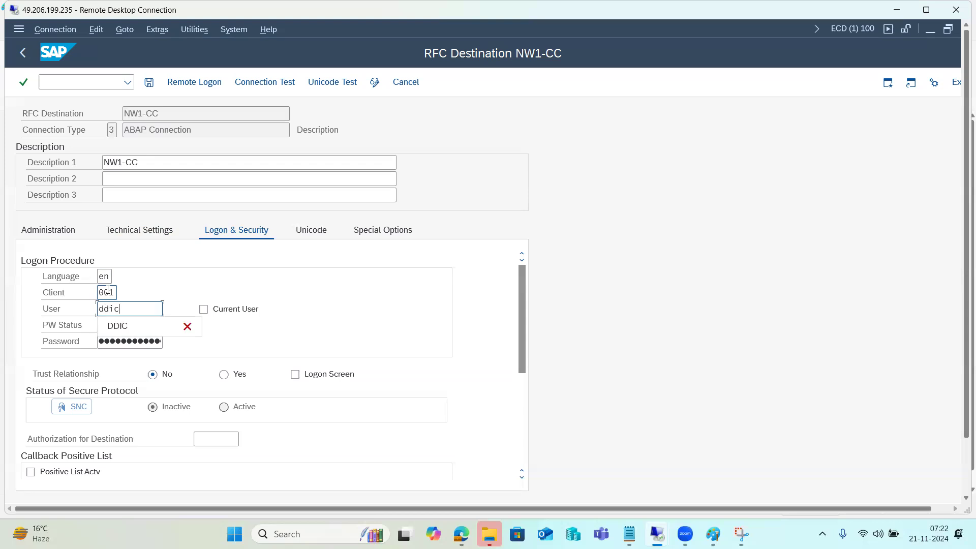
{"action": "key", "text": "Tab"}
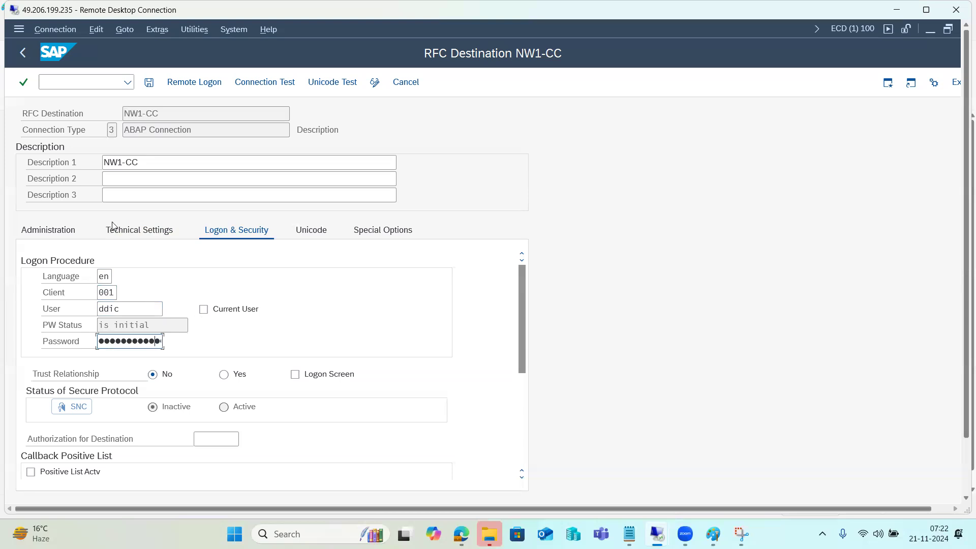
{"action": "left_click", "coordinate": [148, 82]}
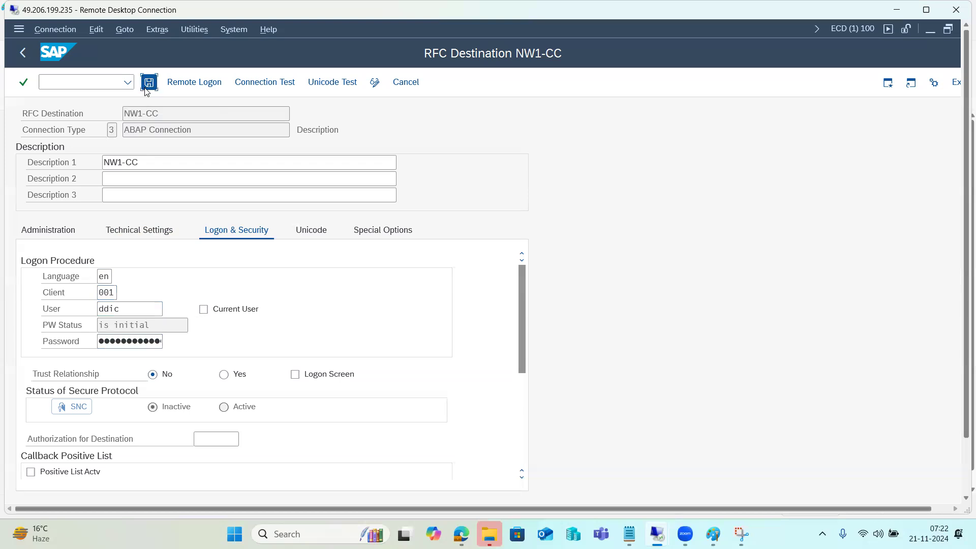
{"action": "left_click", "coordinate": [713, 534]}
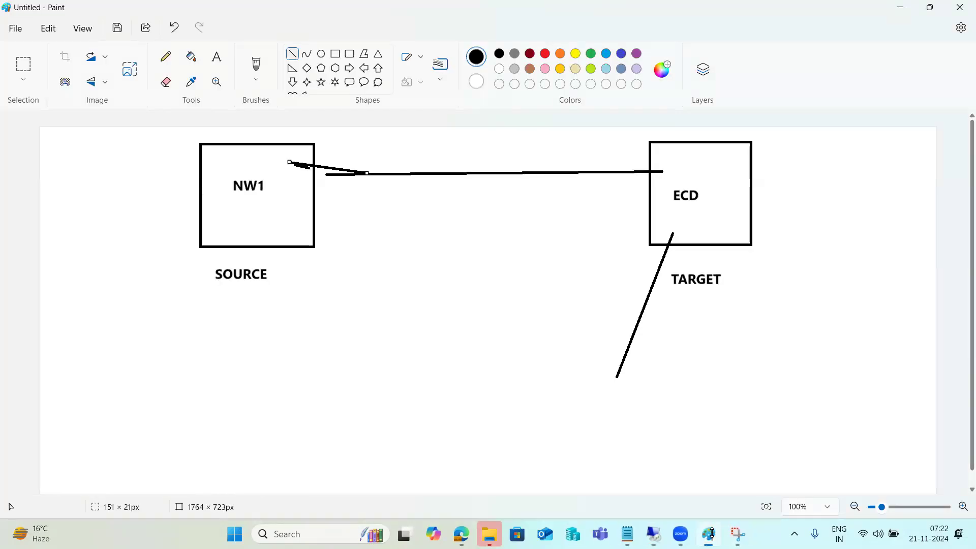
Add text labels 001 in the NW1 box, 100 in the ECD box, and RFC-SM59 below the line.
{"action": "left_click", "coordinate": [216, 57]}
{"action": "left_click_drag", "start_coordinate": [220, 202], "coordinate": [297, 226]}
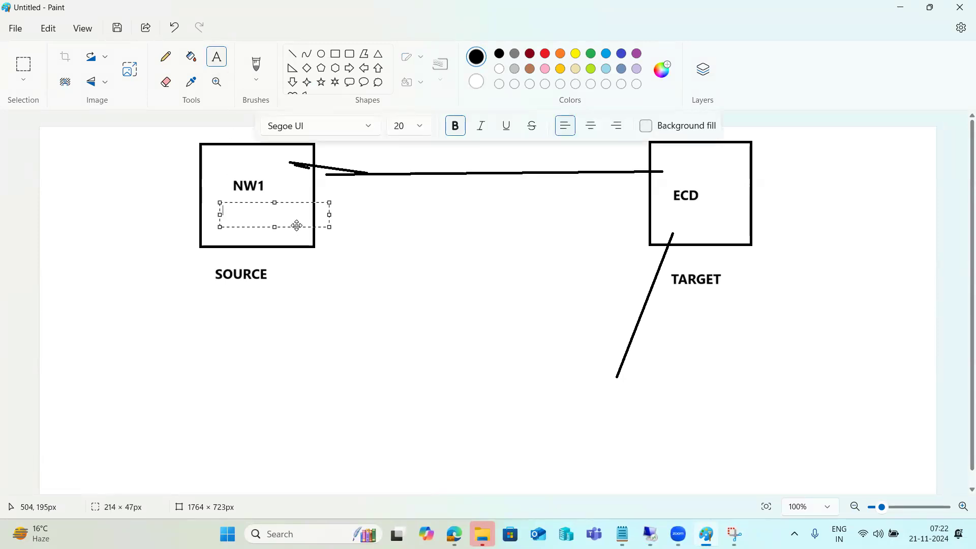
{"action": "type", "text": "001"}
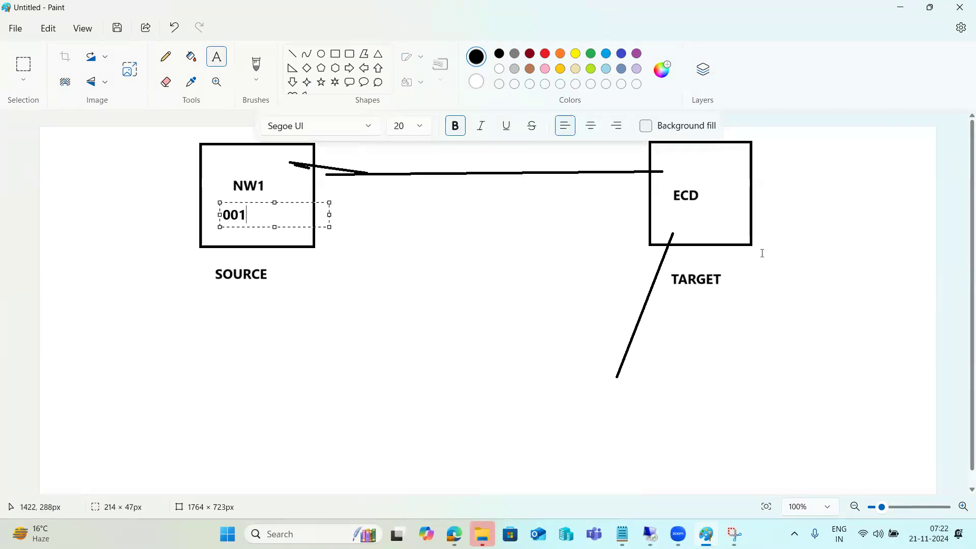
{"action": "left_click_drag", "start_coordinate": [673, 211], "coordinate": [724, 231]}
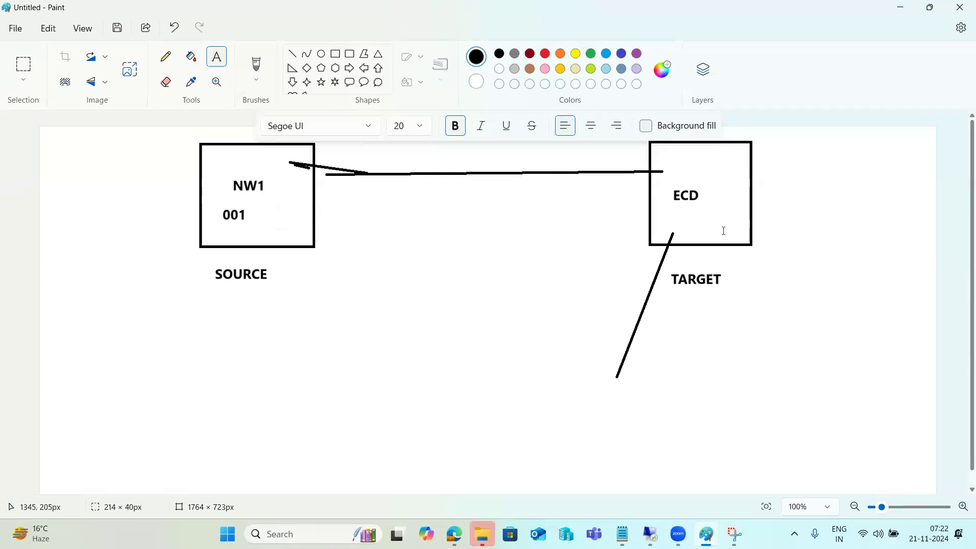
{"action": "left_click_drag", "start_coordinate": [674, 212], "coordinate": [781, 232]}
{"action": "type", "text": "100"}
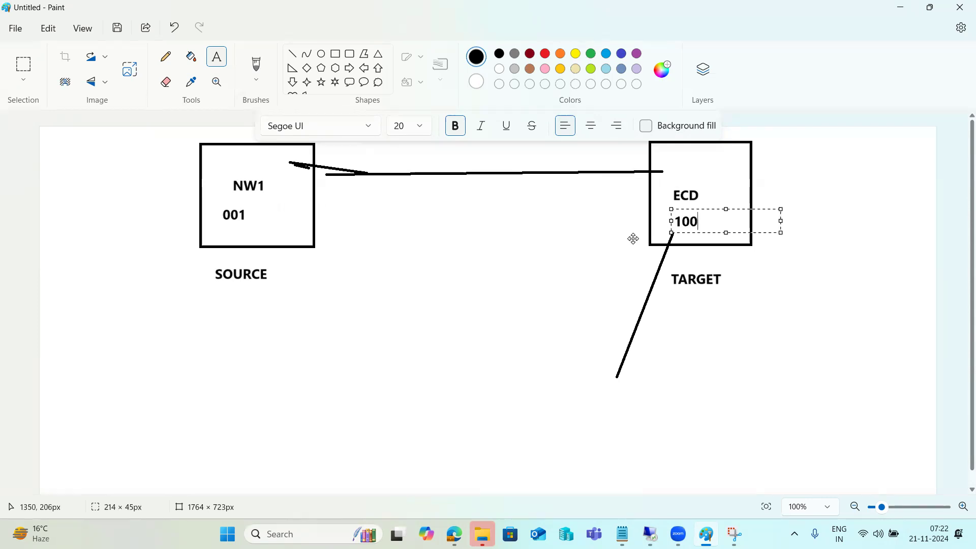
{"action": "left_click", "coordinate": [478, 318]}
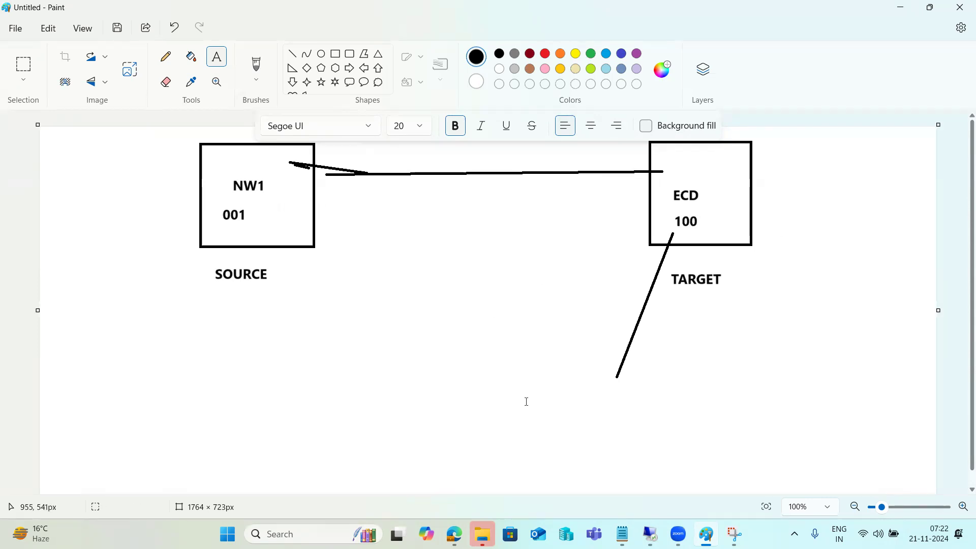
{"action": "left_click_drag", "start_coordinate": [411, 184], "coordinate": [573, 223]}
{"action": "type", "text": "RFC"}
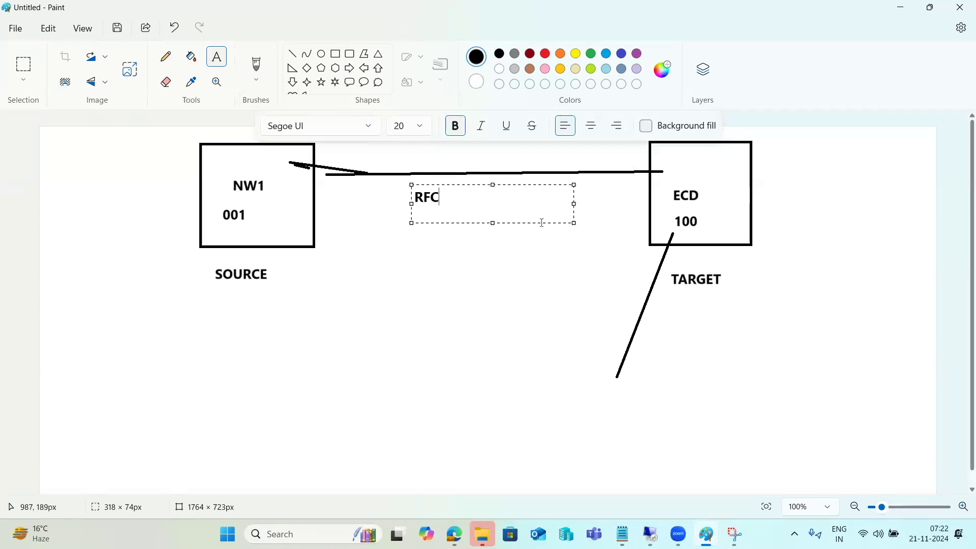
{"action": "type", "text": "-SM59"}
{"action": "left_click", "coordinate": [484, 307]}
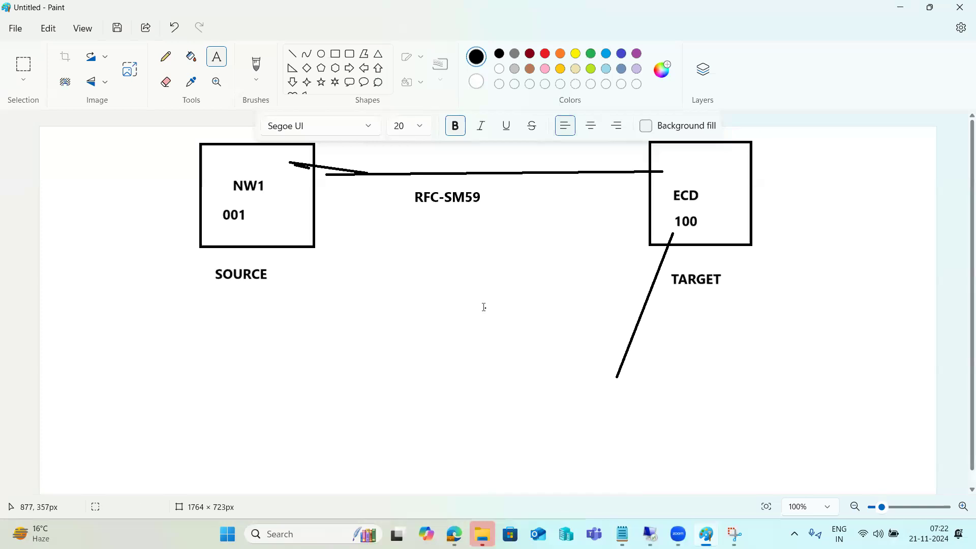
Draw an arrowhead on the connecting line pointing into NW1.
{"action": "left_click", "coordinate": [292, 54]}
{"action": "mouse_move", "coordinate": [380, 163]}
{"action": "left_mouse_down"}
{"action": "mouse_move", "coordinate": [350, 173]}
{"action": "mouse_move", "coordinate": [373, 183]}
{"action": "left_mouse_up"}
{"action": "left_click_drag", "start_coordinate": [251, 215], "coordinate": [257, 217]}
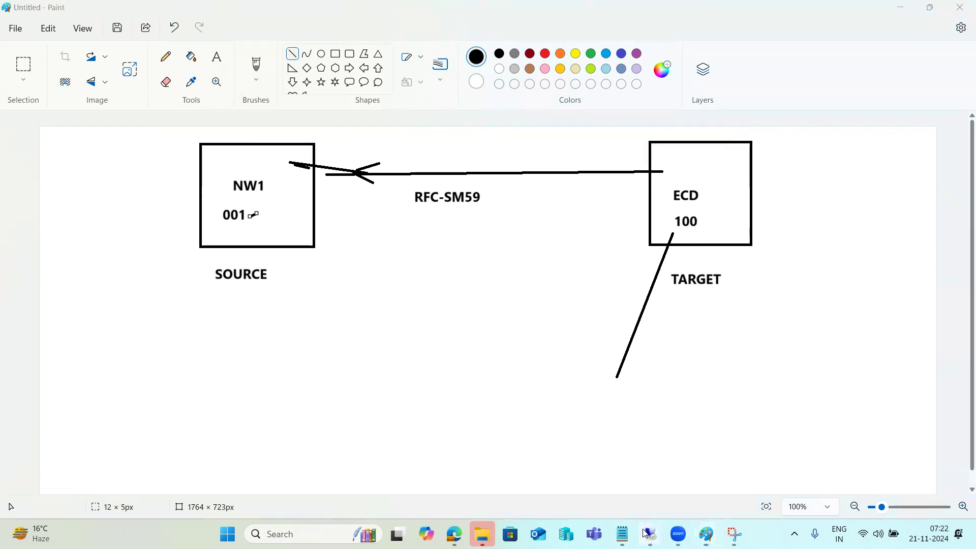
Run the NW1-CC connection test, which fails at logon.
{"action": "mouse_move", "coordinate": [650, 533]}
{"action": "left_click", "coordinate": [678, 476]}
{"action": "left_click", "coordinate": [266, 86]}
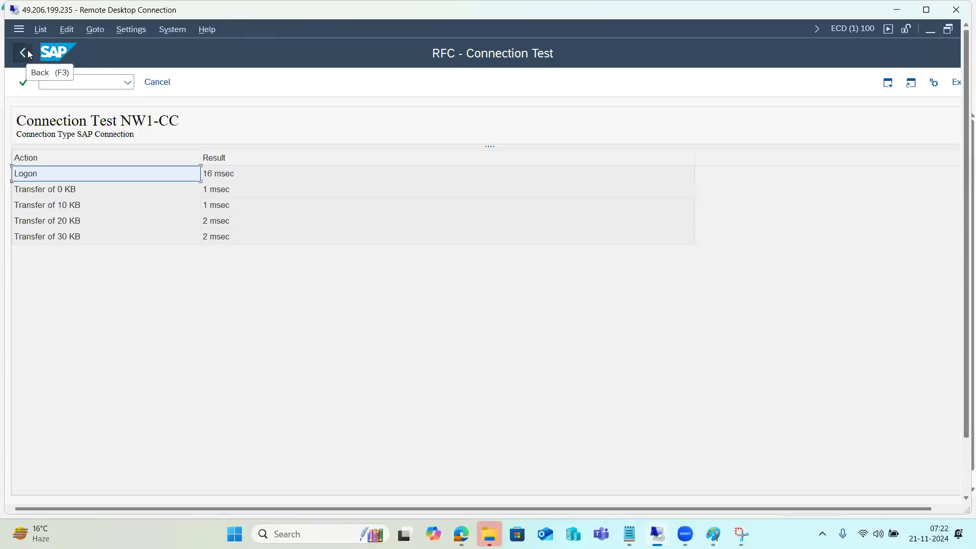
{"action": "left_click", "coordinate": [28, 52]}
{"action": "left_click", "coordinate": [182, 32]}
{"action": "left_click", "coordinate": [182, 32]}
{"action": "left_click", "coordinate": [182, 33]}
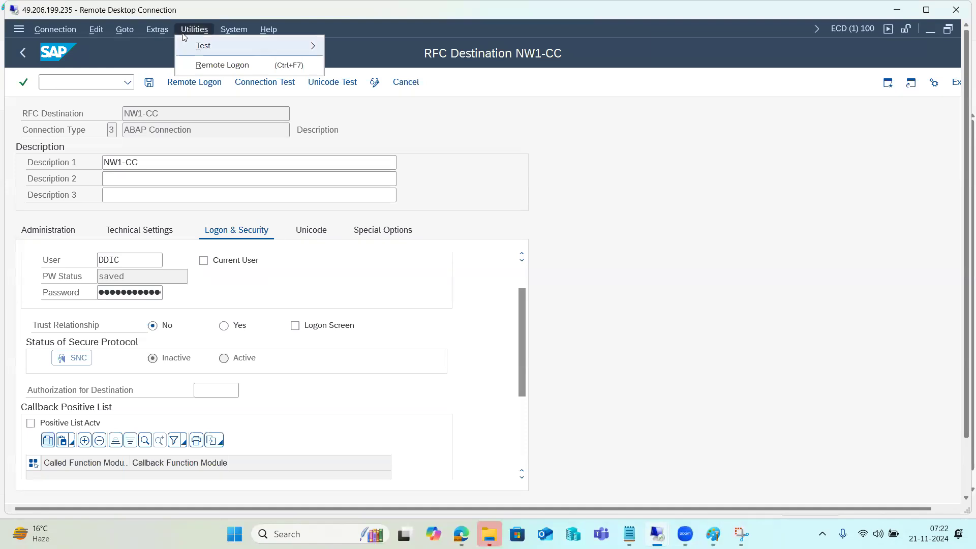
{"action": "left_click", "coordinate": [203, 45]}
{"action": "left_click", "coordinate": [63, 42]}
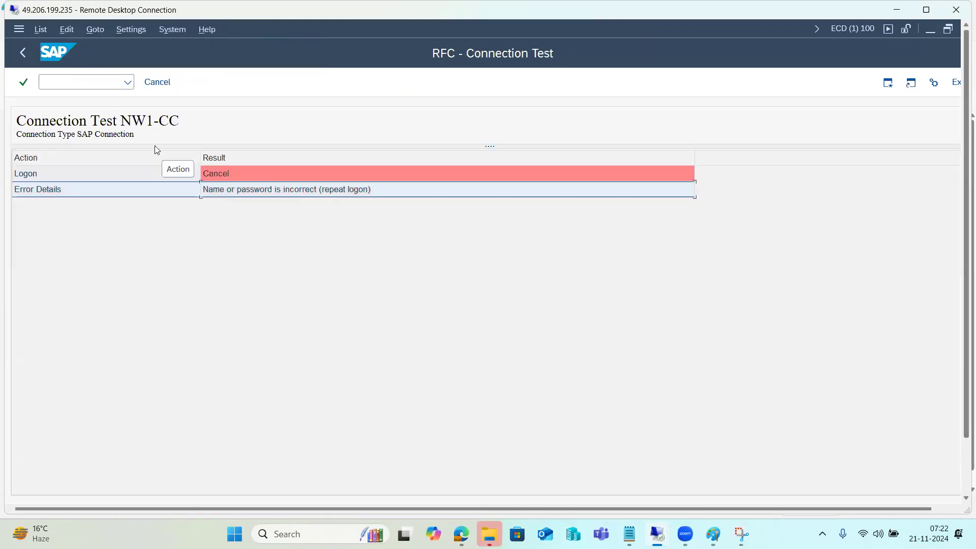
{"action": "left_click", "coordinate": [21, 52]}
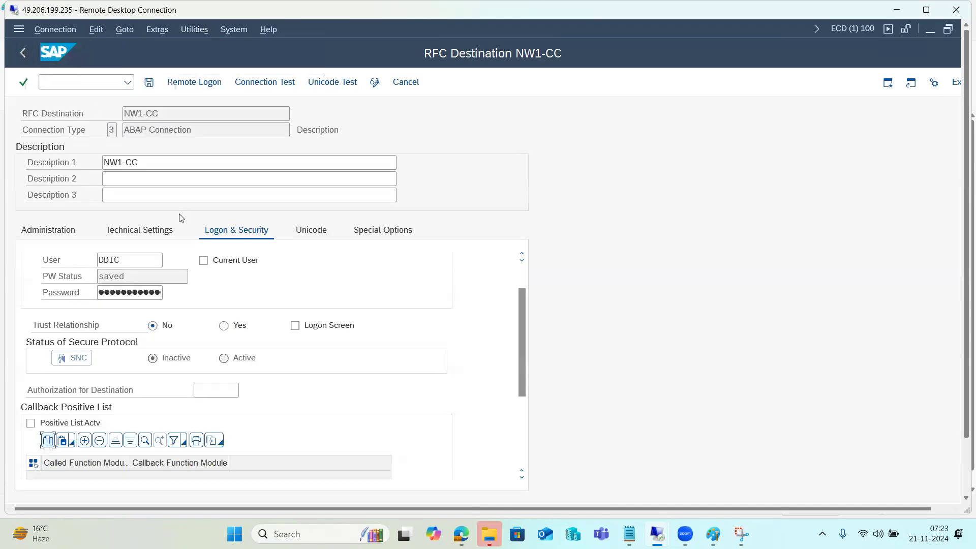
Change the NW1-CC logon user to 'basis' and save the destination.
{"action": "double_click", "coordinate": [127, 253]}
{"action": "type", "text": "basis"}
{"action": "key", "text": "Tab"}
{"action": "key", "text": "Tab"}
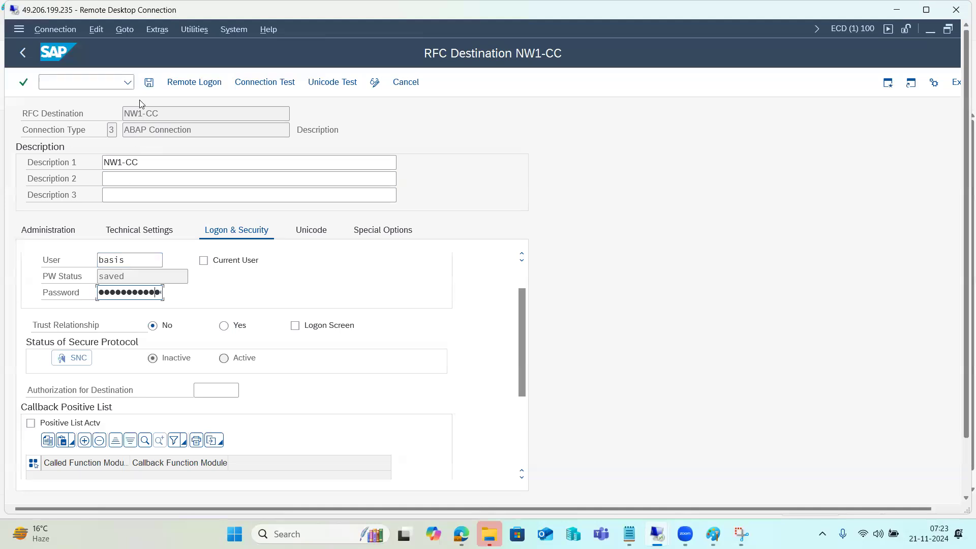
{"action": "left_click", "coordinate": [149, 82]}
Rerun the connection test successfully, return to SAP Easy Access, and bring up the Paint diagram.
{"action": "left_click", "coordinate": [188, 29]}
{"action": "mouse_move", "coordinate": [183, 41]}
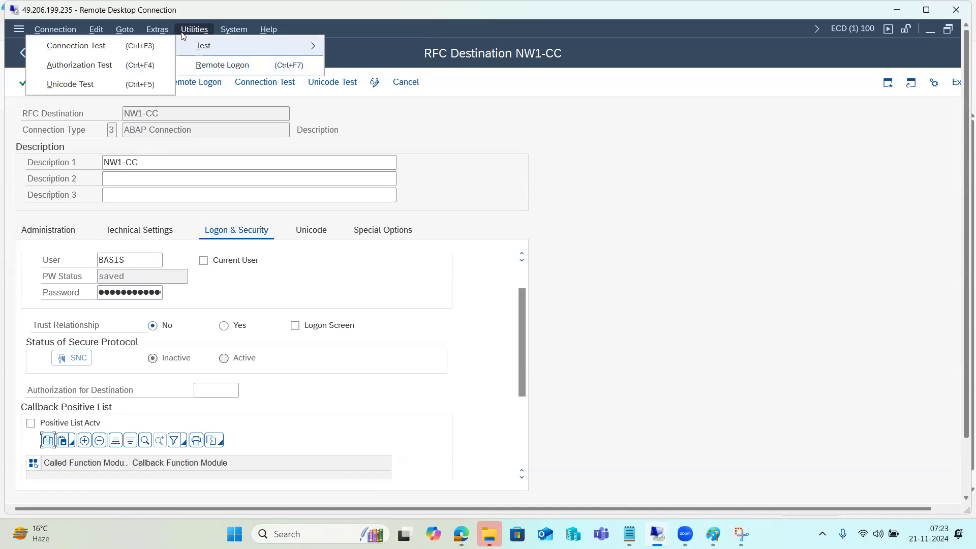
{"action": "left_click", "coordinate": [78, 65]}
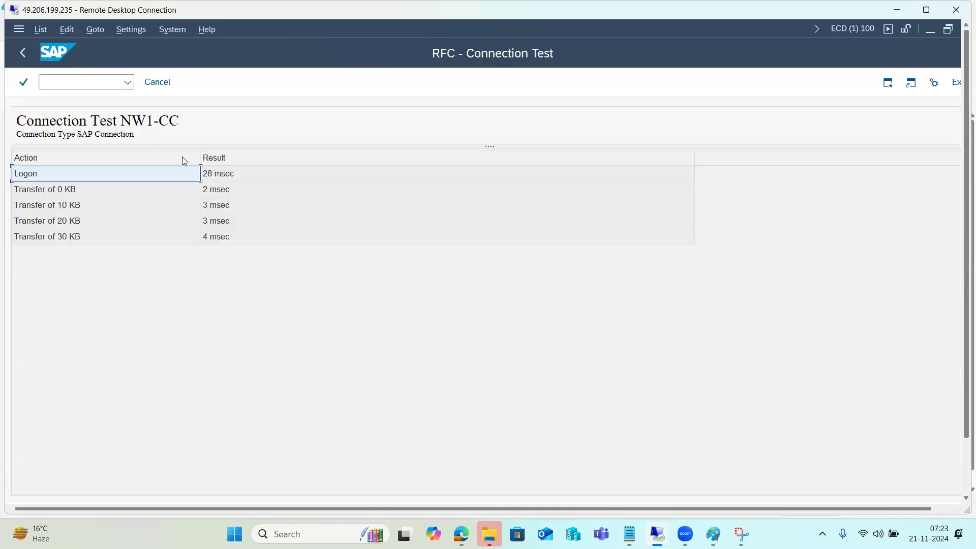
{"action": "left_click", "coordinate": [23, 53]}
{"action": "left_click", "coordinate": [23, 53]}
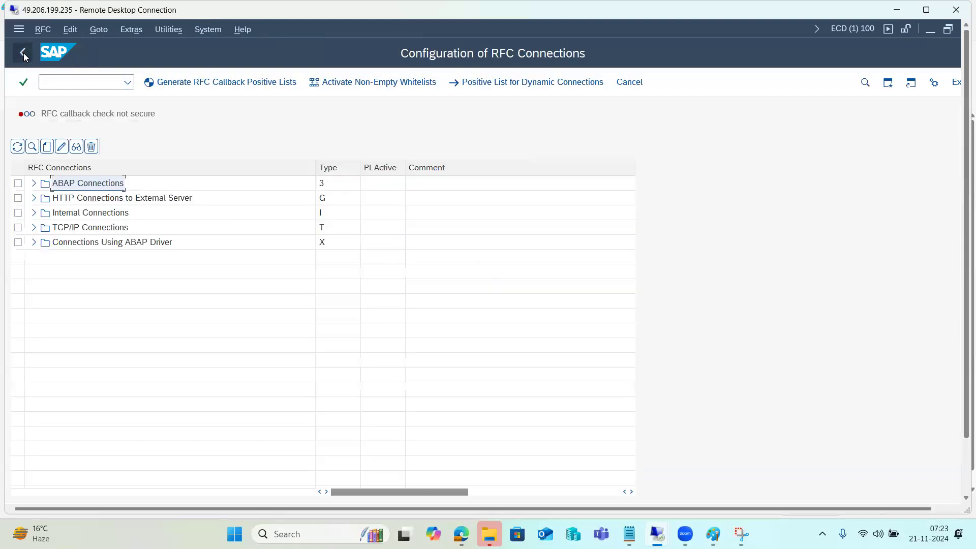
{"action": "left_click", "coordinate": [23, 53]}
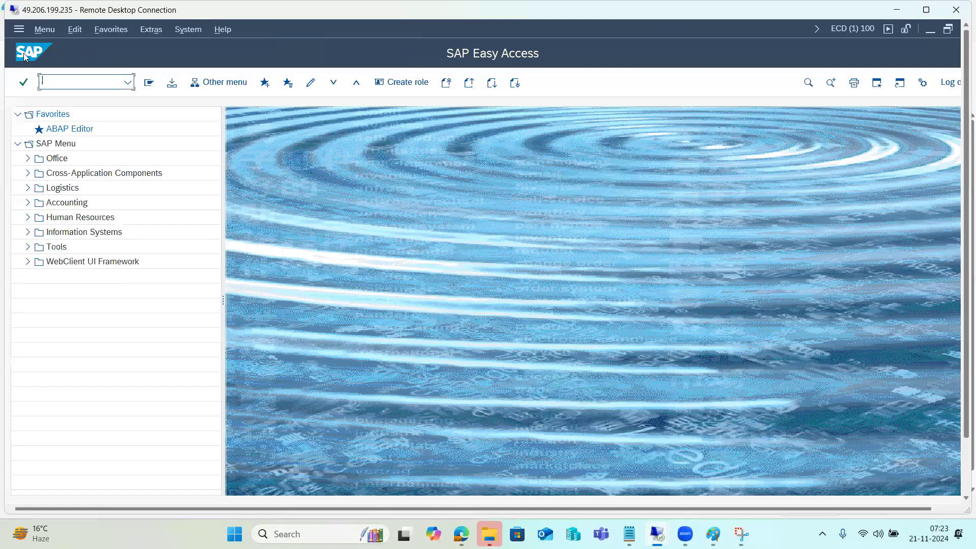
{"action": "left_click", "coordinate": [712, 534]}
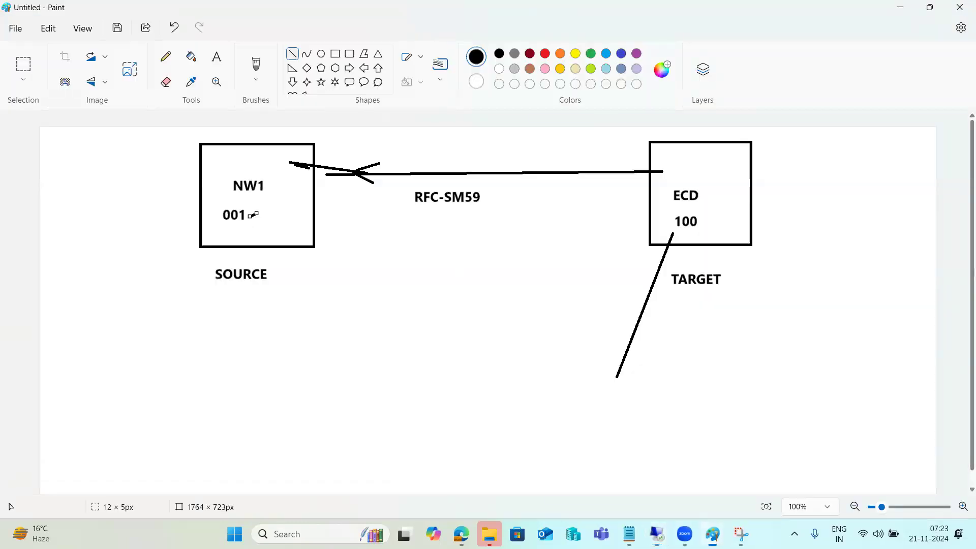
In SCC9, choose NW1-CC as source destination, filling in system NW1 and source client 001.
{"action": "left_click", "coordinate": [709, 536]}
{"action": "type", "text": "scc9"}
{"action": "key", "text": "Return"}
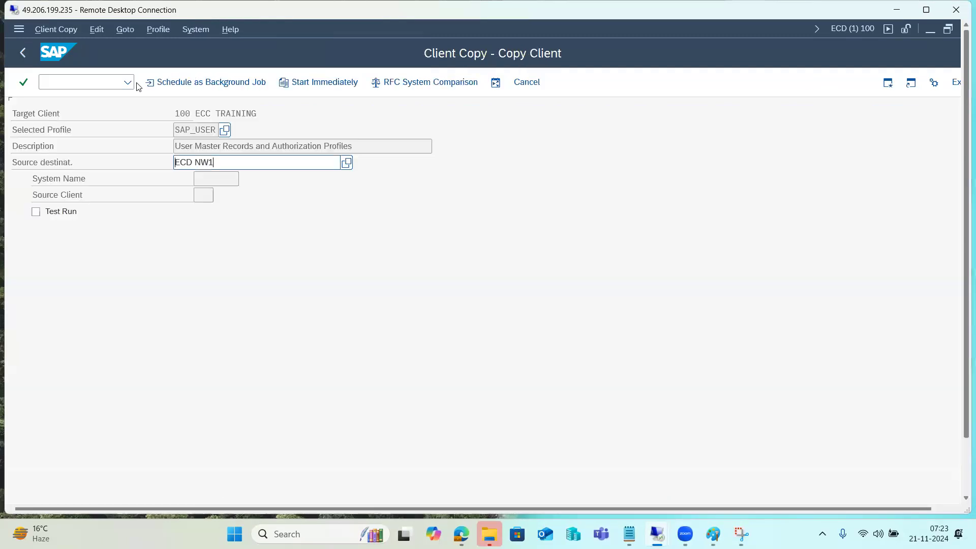
{"action": "left_click", "coordinate": [346, 163]}
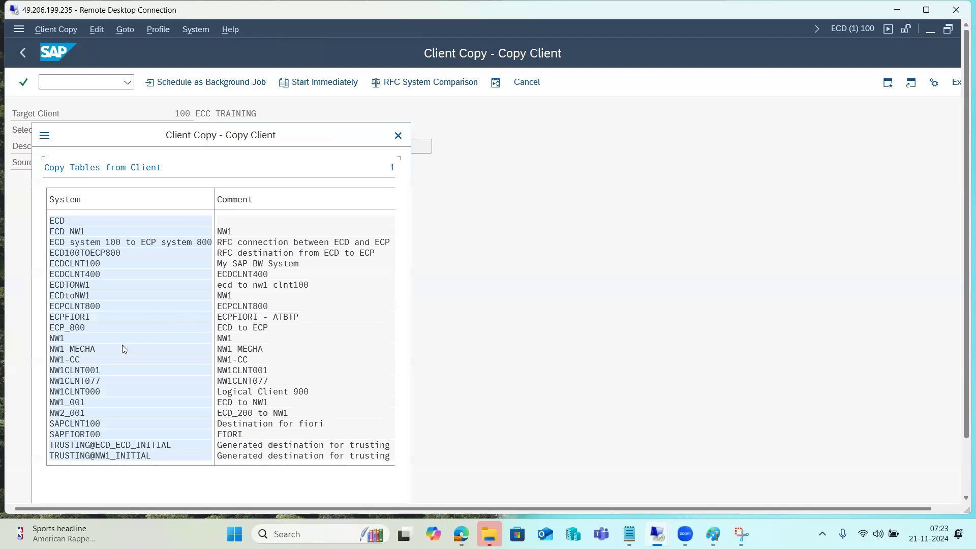
{"action": "double_click", "coordinate": [68, 361]}
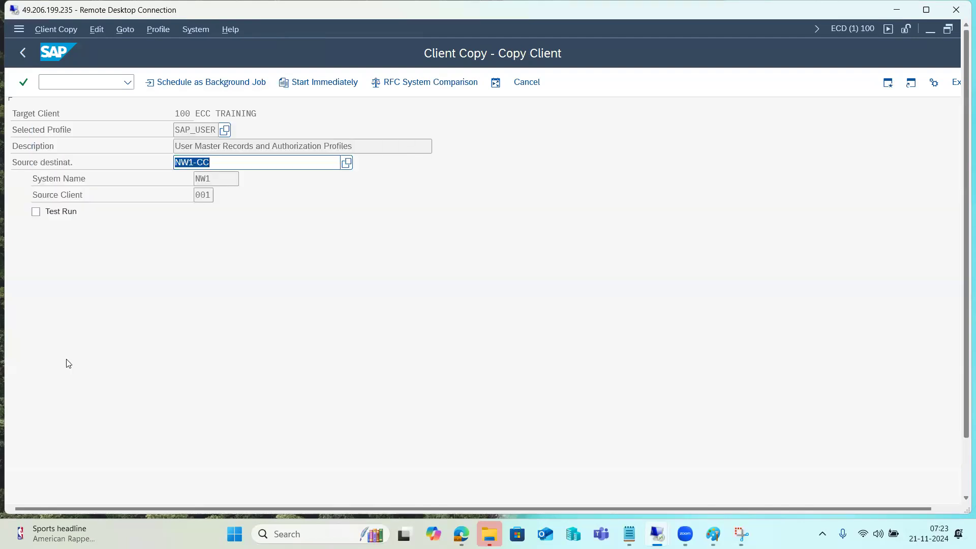
{"action": "left_click", "coordinate": [196, 162]}
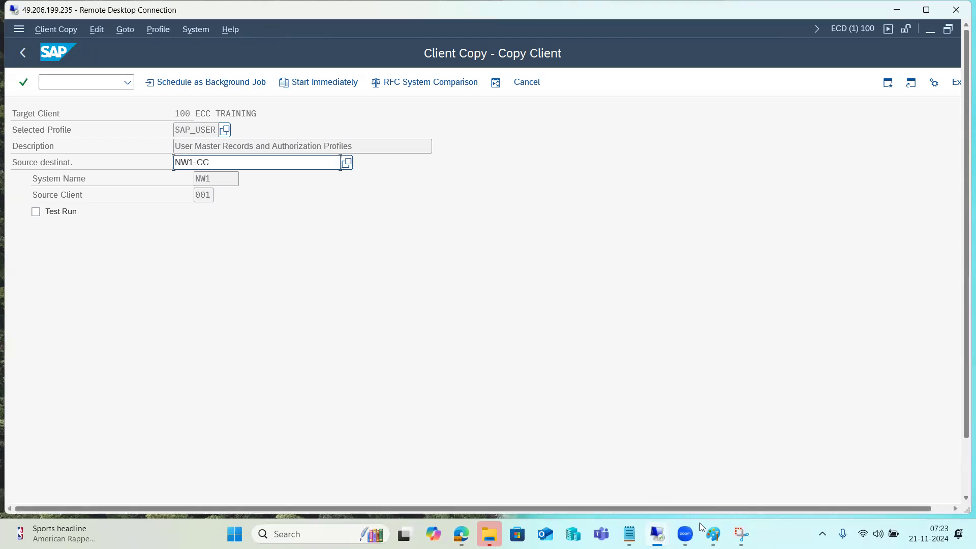
{"action": "left_click", "coordinate": [713, 534]}
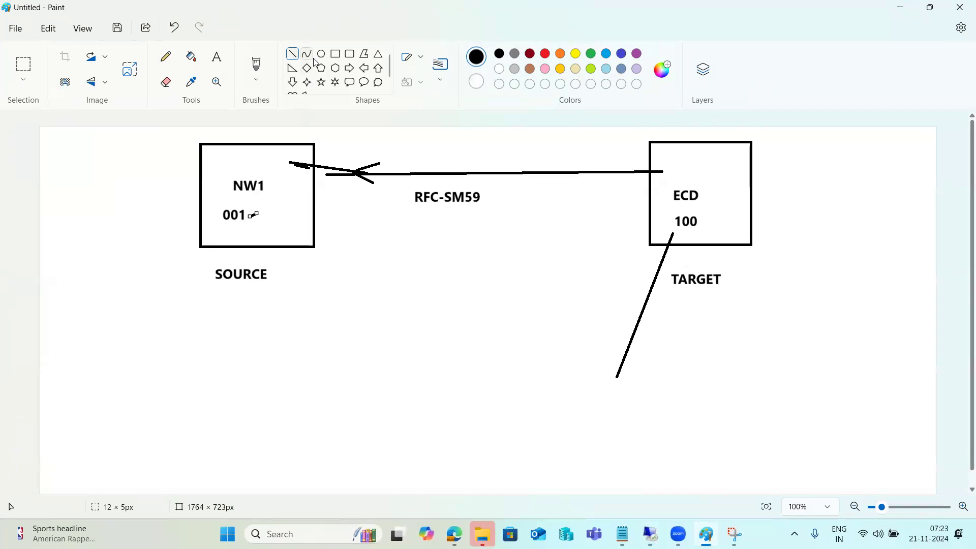
Draw connector lines between the NW1 and ECD boxes in Paint, then return to SAP.
{"action": "left_click_drag", "start_coordinate": [312, 172], "coordinate": [653, 172]}
{"action": "left_click_drag", "start_coordinate": [306, 176], "coordinate": [663, 172]}
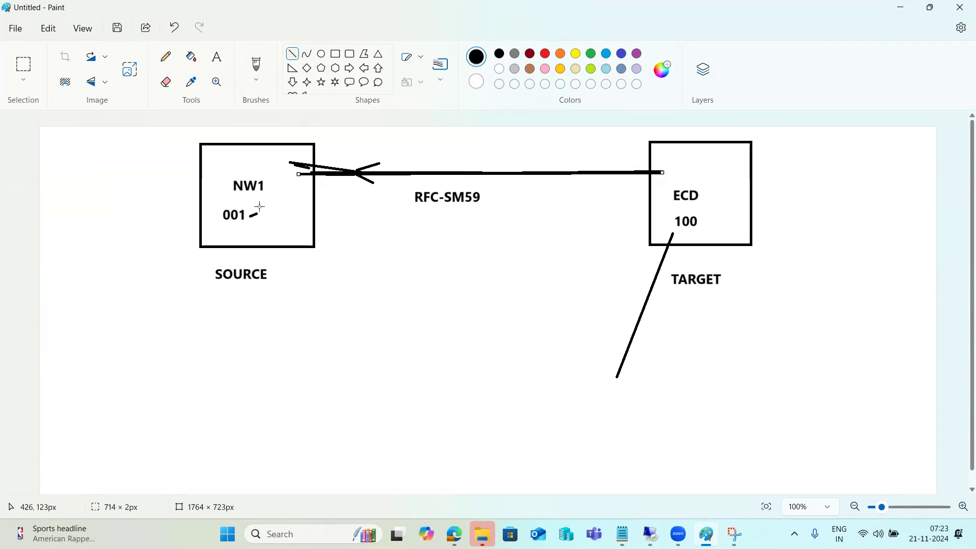
{"action": "left_click_drag", "start_coordinate": [614, 385], "coordinate": [671, 232]}
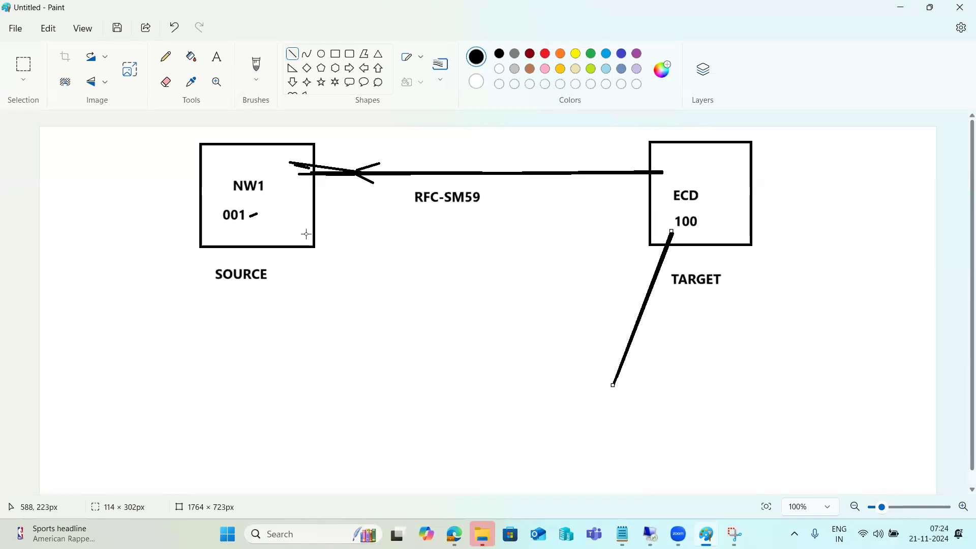
{"action": "mouse_move", "coordinate": [290, 274]}
{"action": "left_mouse_down"}
{"action": "mouse_move", "coordinate": [281, 251]}
{"action": "mouse_move", "coordinate": [290, 266]}
{"action": "left_mouse_up"}
{"action": "left_click_drag", "start_coordinate": [609, 394], "coordinate": [673, 232]}
{"action": "left_click_drag", "start_coordinate": [666, 173], "coordinate": [294, 174]}
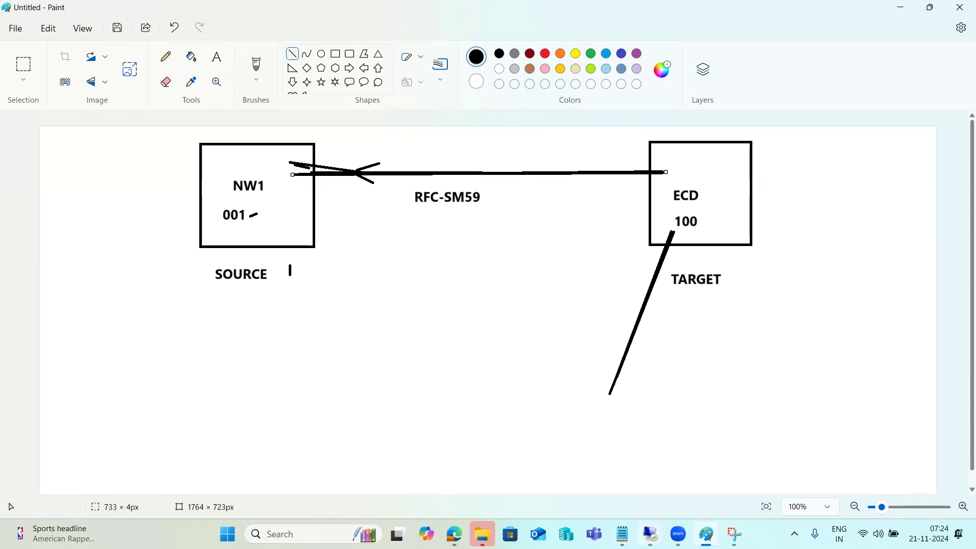
{"action": "left_click", "coordinate": [651, 534]}
{"action": "left_click", "coordinate": [673, 472]}
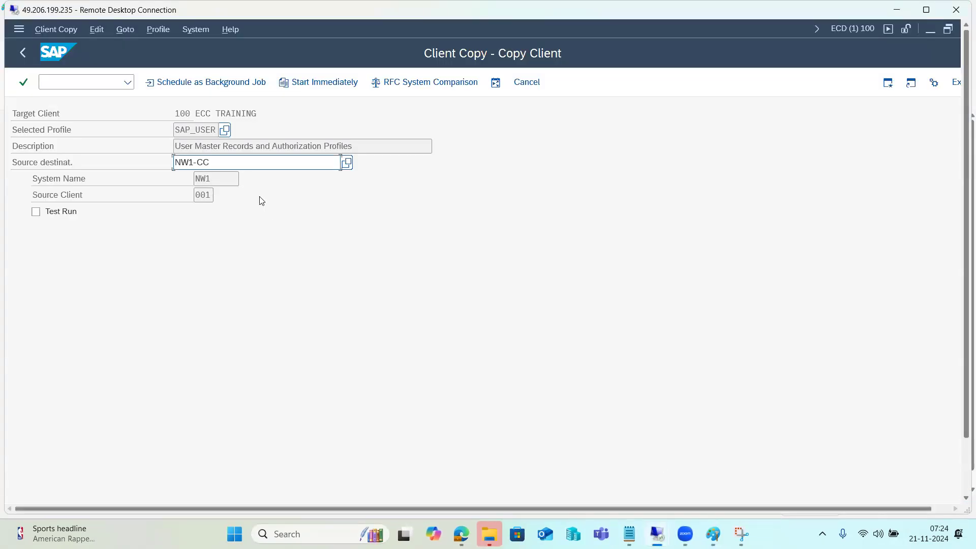
Choose profile SAP_USER and schedule the copy as an immediate background job, confirming the dialogs.
{"action": "left_click", "coordinate": [226, 131]}
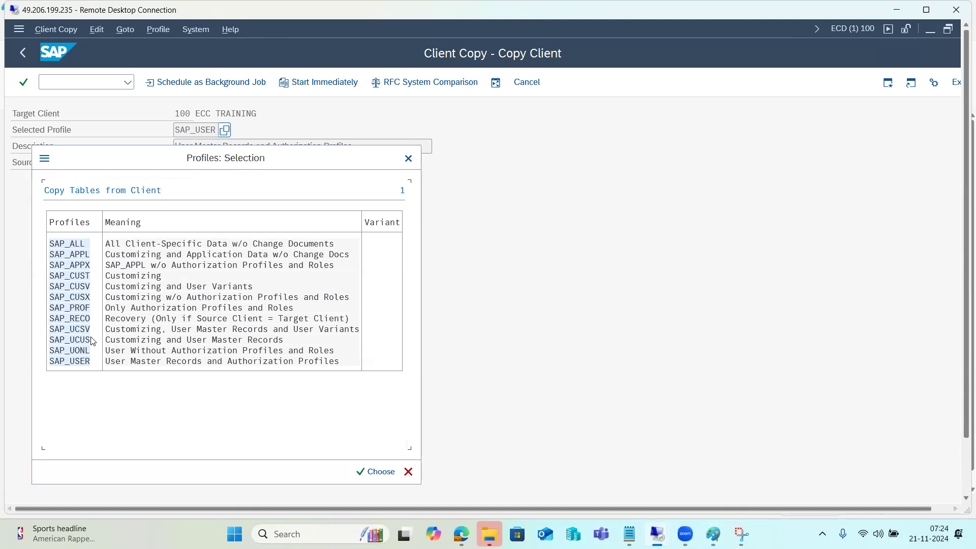
{"action": "double_click", "coordinate": [70, 364]}
{"action": "left_click", "coordinate": [208, 95]}
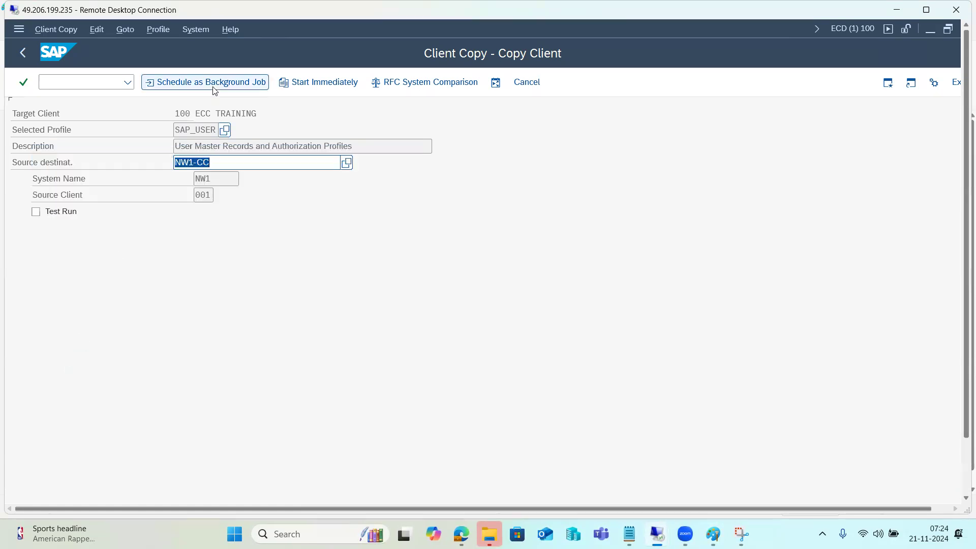
{"action": "left_click", "coordinate": [56, 213]}
{"action": "left_click", "coordinate": [166, 83]}
{"action": "left_click", "coordinate": [237, 487]}
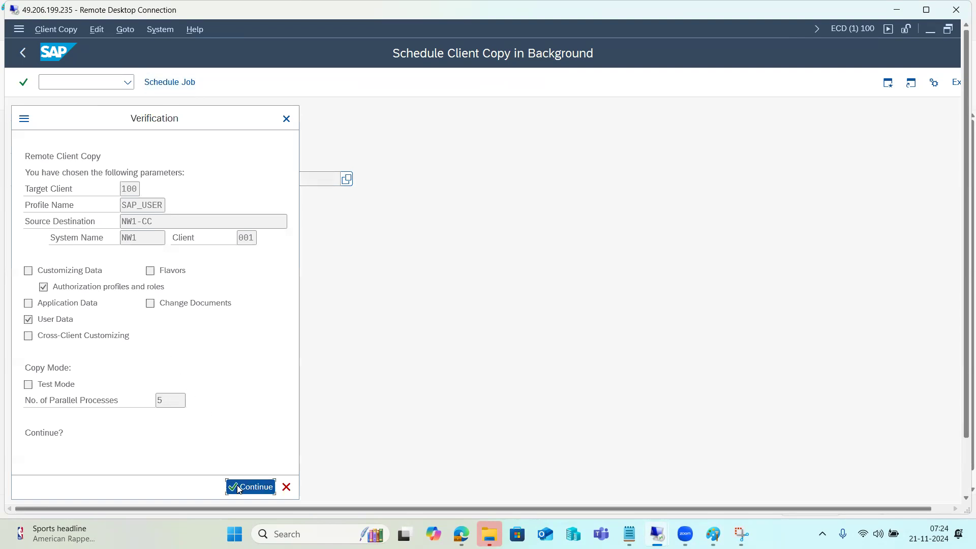
{"action": "left_click", "coordinate": [363, 461]}
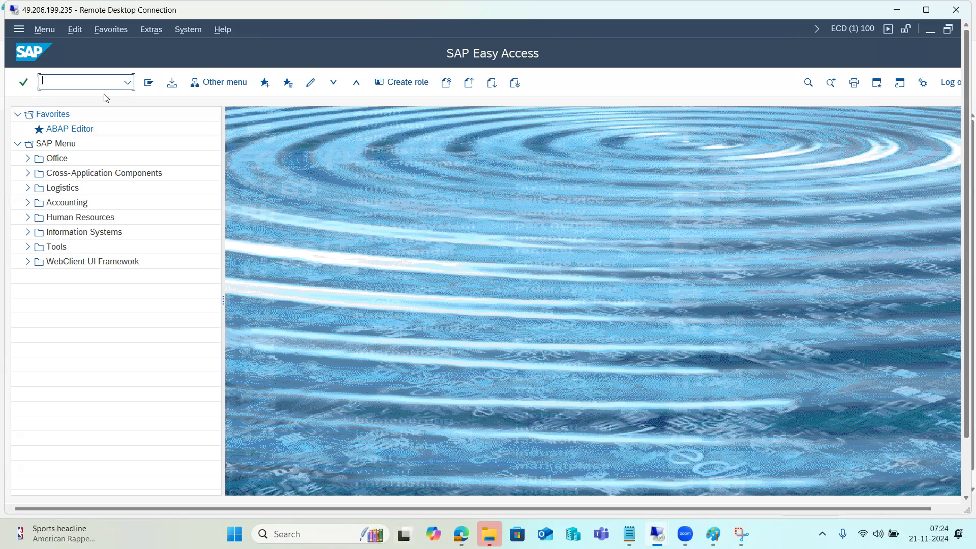
Open the 20.11.2024 client copy log and refresh it, showing 69 of 103 tables processed.
{"action": "type", "text": "smc4"}
{"action": "key", "text": "Return"}
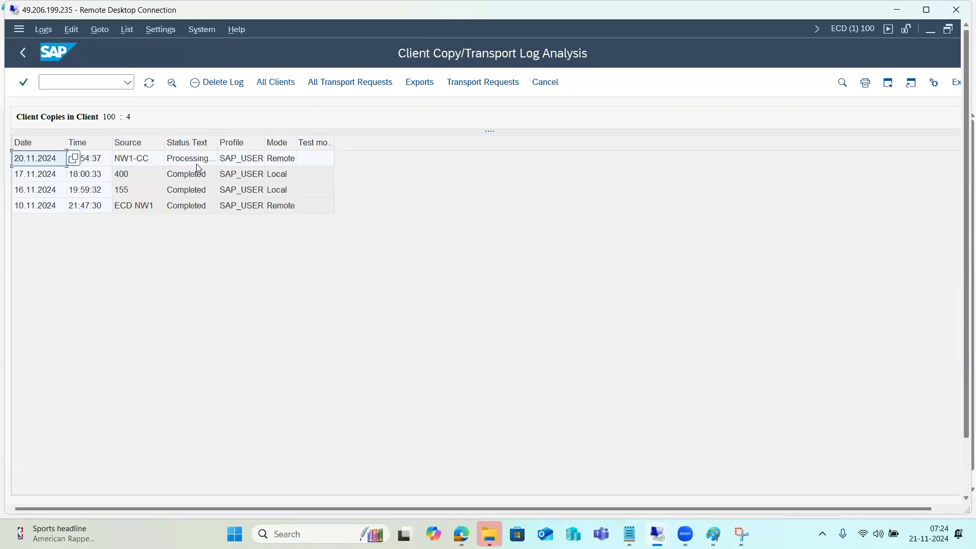
{"action": "left_click", "coordinate": [194, 161]}
{"action": "double_click", "coordinate": [194, 161]}
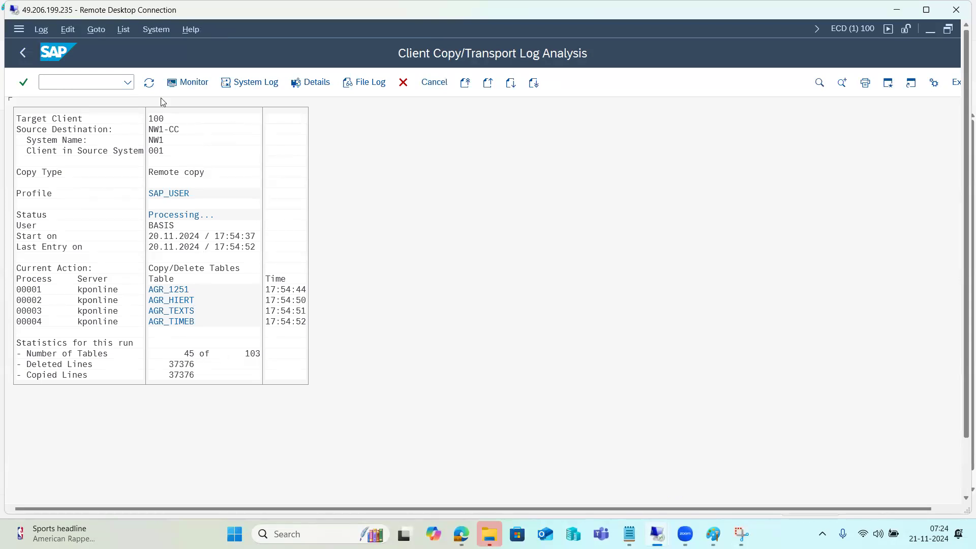
{"action": "left_click", "coordinate": [148, 83]}
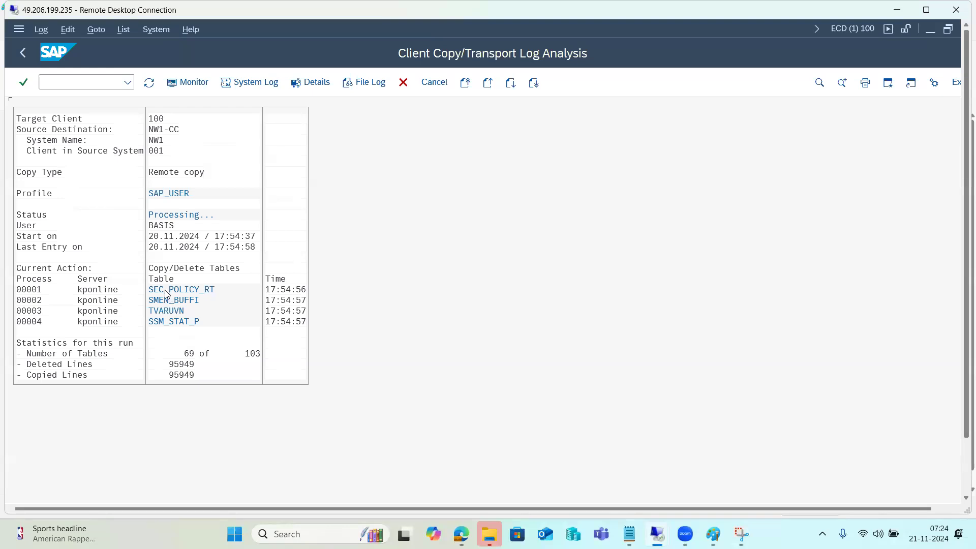
Open ECD's system-wide user session list with /nAL08.
{"action": "left_click", "coordinate": [66, 85]}
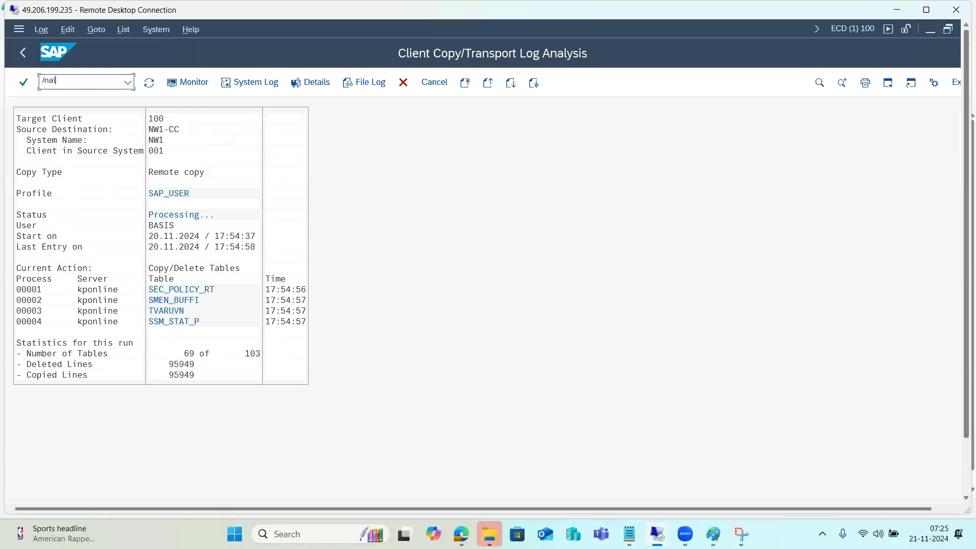
{"action": "type", "text": "/nal08"}
{"action": "key", "text": "Return"}
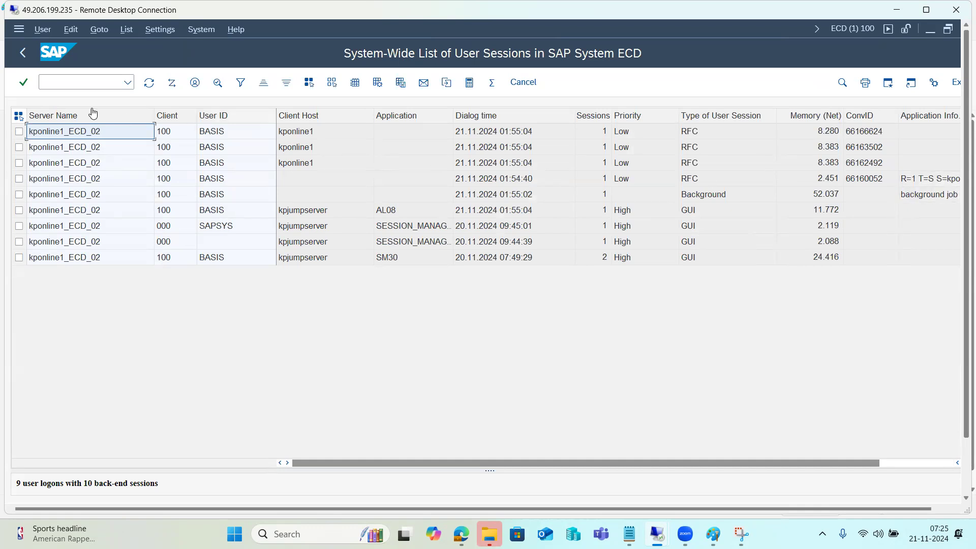
Return to Easy Access and open NW1's gateway monitor with SMGW.
{"action": "left_click", "coordinate": [22, 55]}
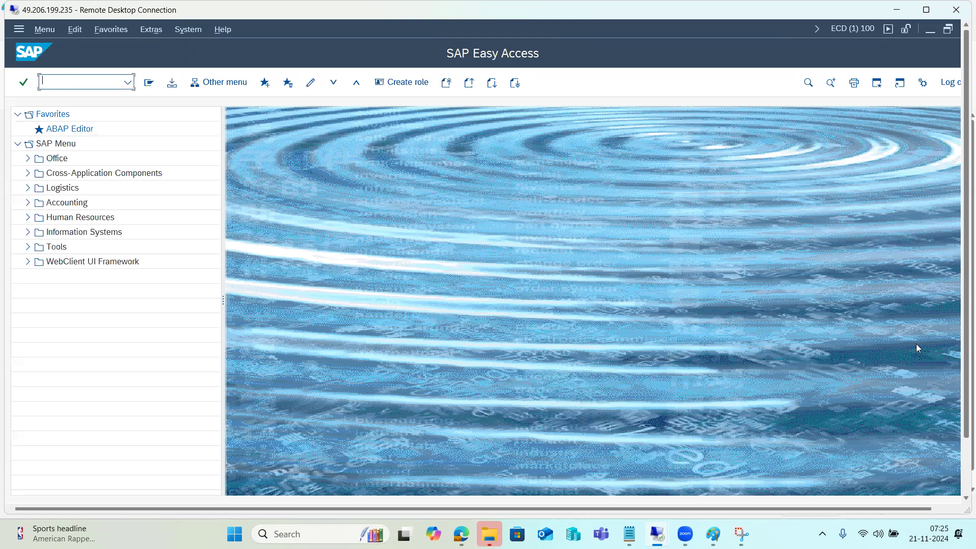
{"action": "left_click_drag", "start_coordinate": [966, 419], "coordinate": [960, 466]}
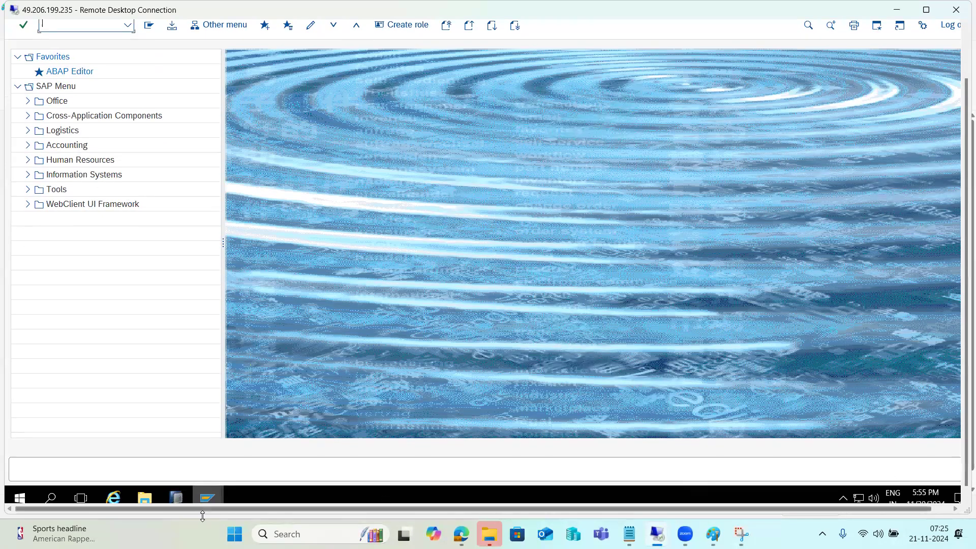
{"action": "mouse_move", "coordinate": [214, 497]}
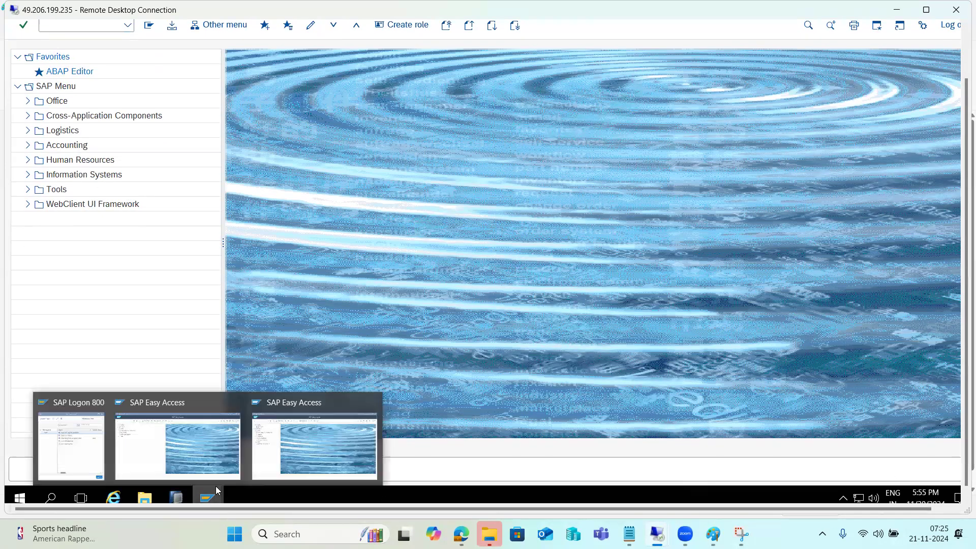
{"action": "left_click", "coordinate": [204, 443]}
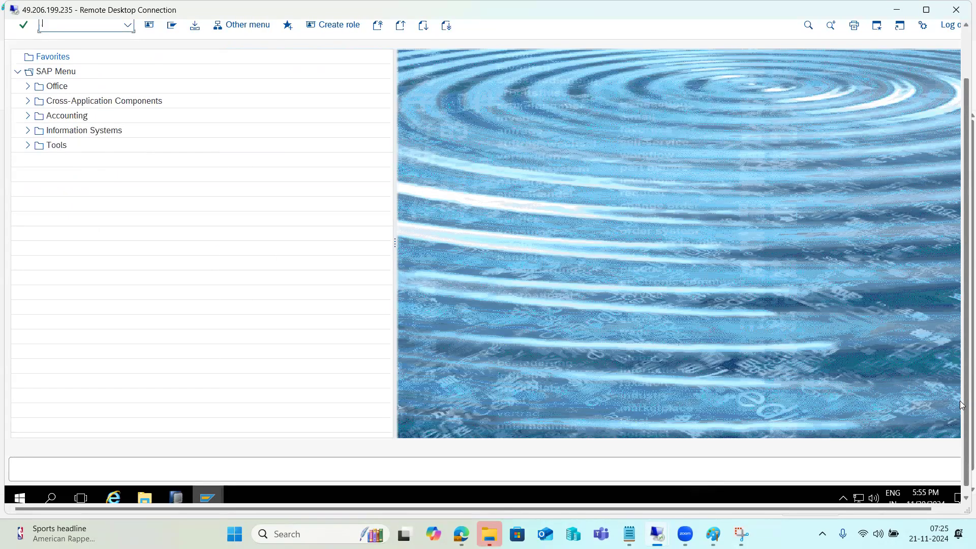
{"action": "scroll", "coordinate": [962, 405], "scroll_direction": "up", "scroll_amount": 2}
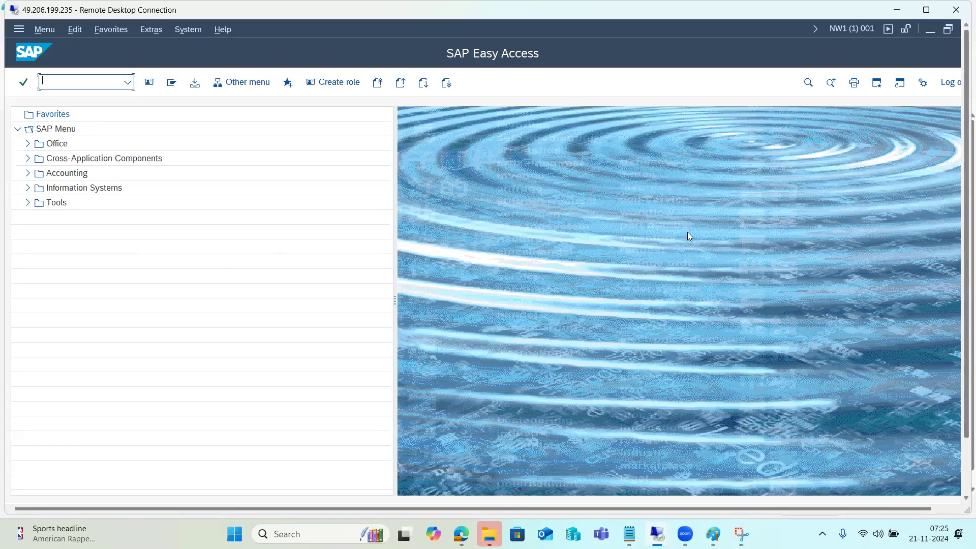
{"action": "left_click", "coordinate": [73, 77]}
{"action": "type", "text": "smgw"}
{"action": "key", "text": "Return"}
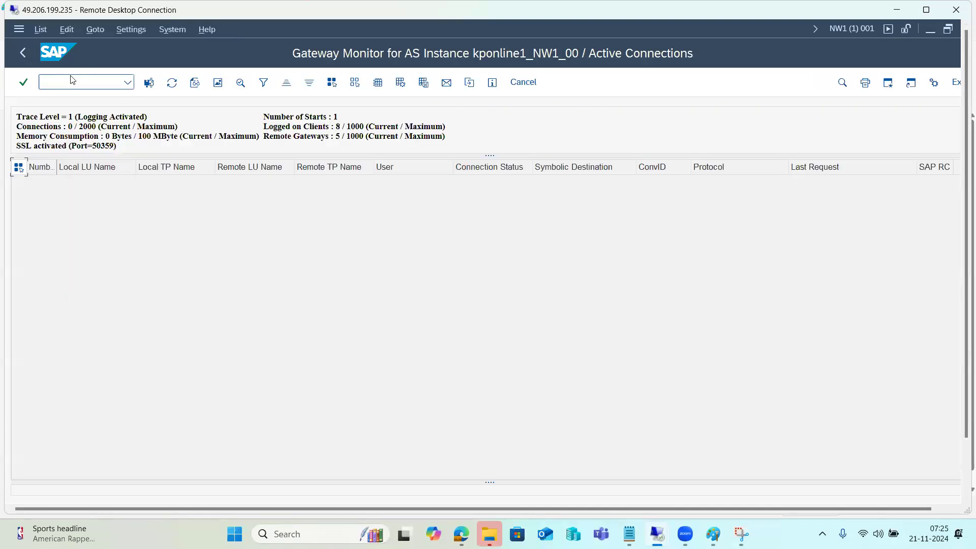
Leave the gateway monitor and switch back to the ECD client 100 session.
{"action": "left_click", "coordinate": [24, 56]}
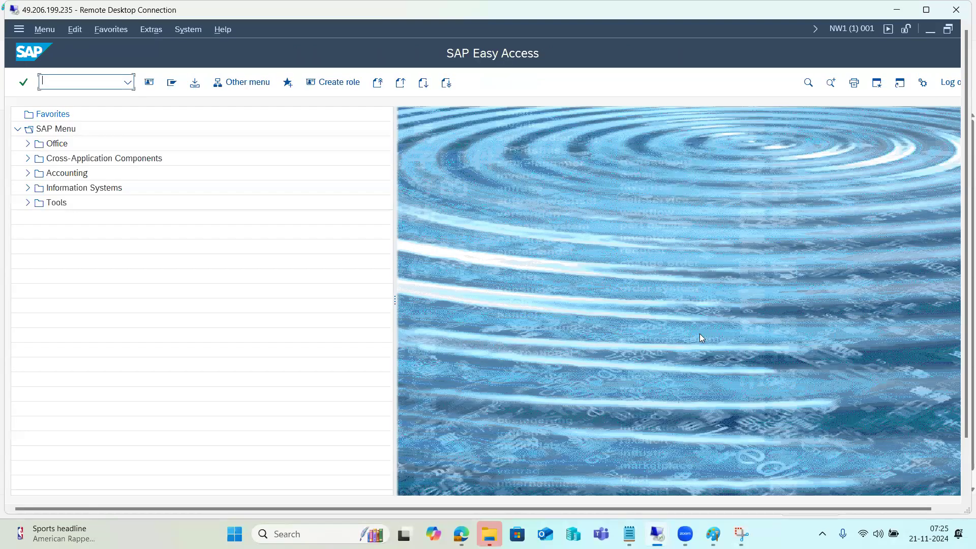
{"action": "left_click_drag", "start_coordinate": [966, 399], "coordinate": [966, 457]}
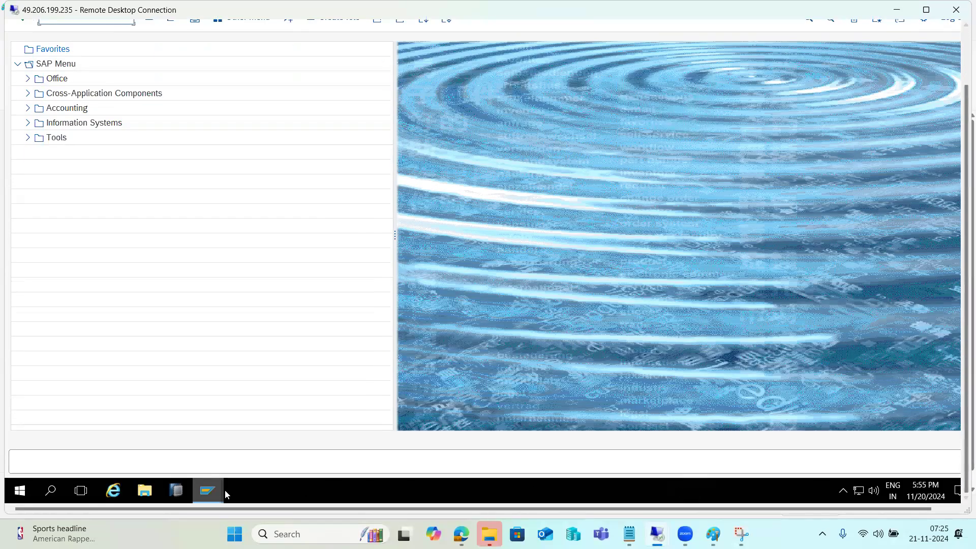
{"action": "mouse_move", "coordinate": [223, 493]}
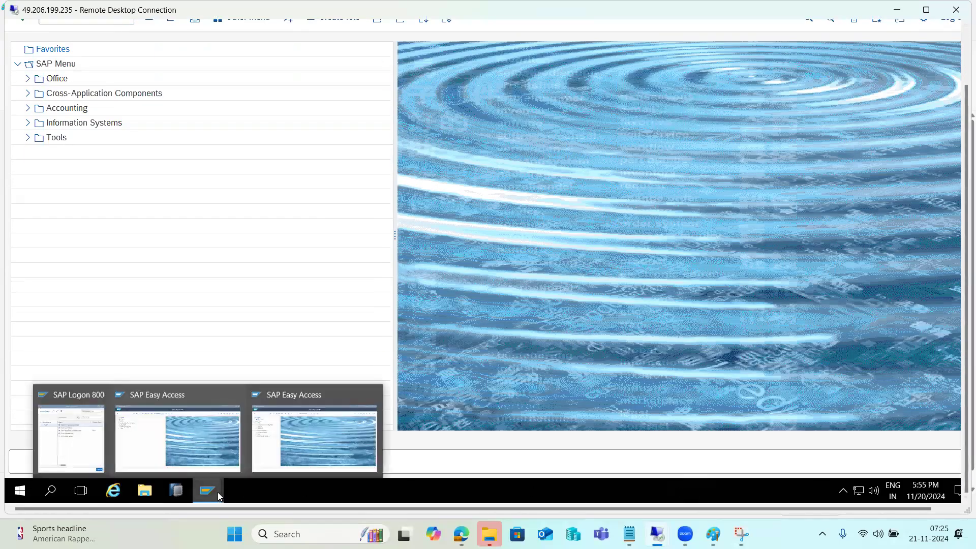
{"action": "left_click", "coordinate": [283, 434]}
{"action": "left_click_drag", "start_coordinate": [966, 285], "coordinate": [966, 224]}
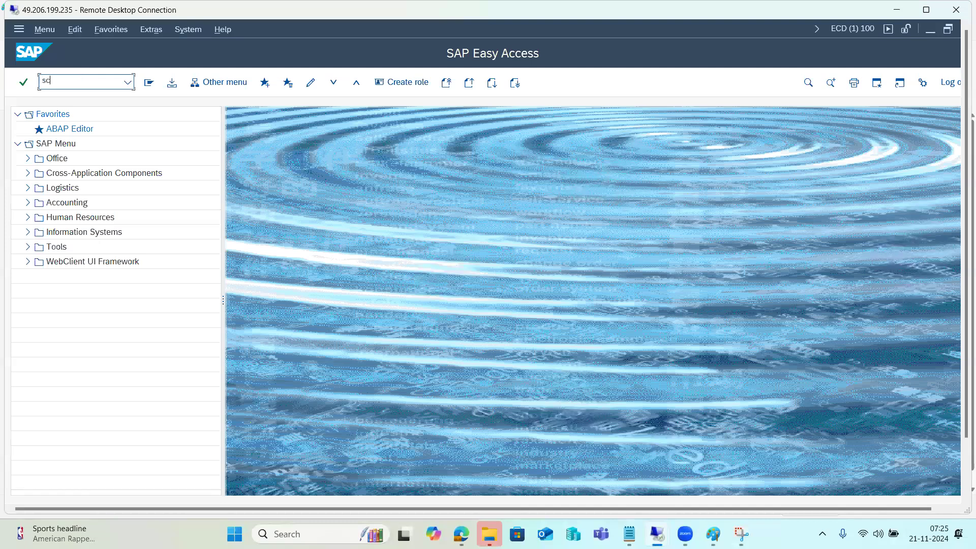
Open the NW1-CC copy run in SCC3 and check its Completed status and tables copied.
{"action": "key", "text": "Return"}
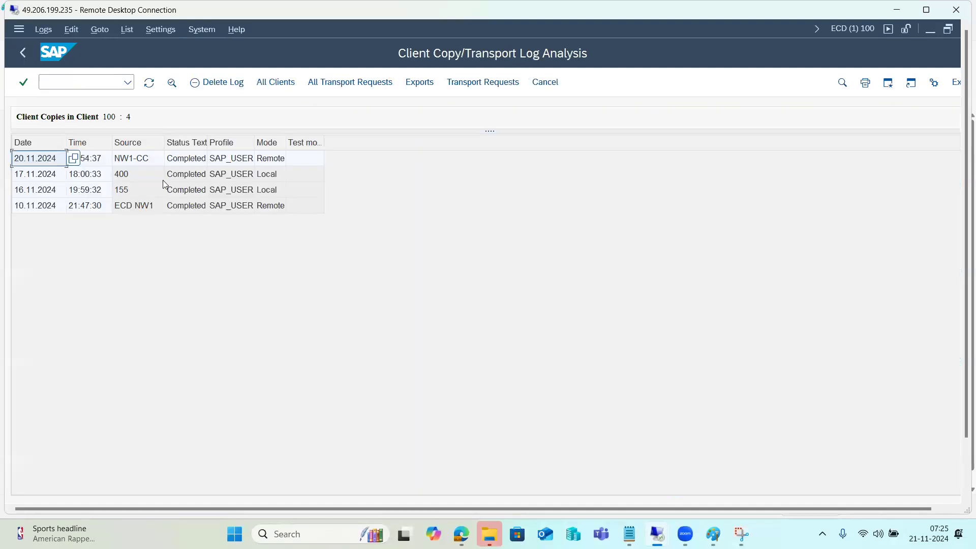
{"action": "double_click", "coordinate": [189, 161]}
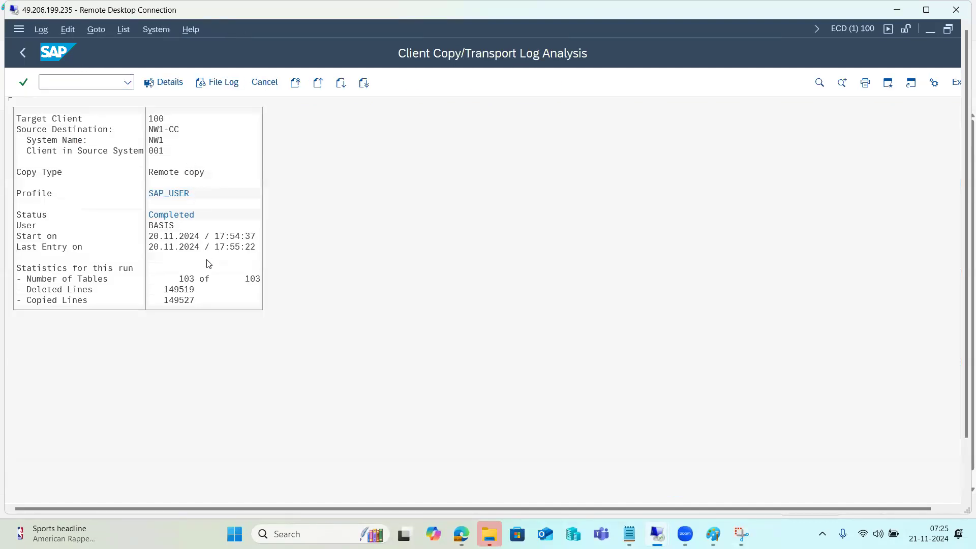
{"action": "left_click", "coordinate": [192, 278]}
{"action": "left_click", "coordinate": [166, 215]}
{"action": "left_click", "coordinate": [238, 247]}
Expand and scroll through the file log confirming 103 tables copied successfully.
{"action": "left_click", "coordinate": [217, 82]}
{"action": "left_click", "coordinate": [21, 161]}
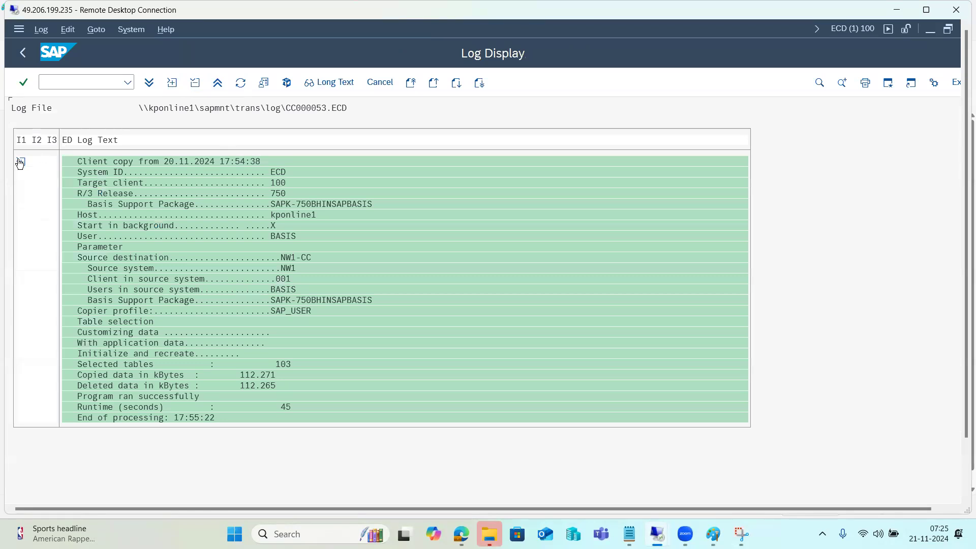
{"action": "scroll", "coordinate": [141, 284], "scroll_direction": "down", "scroll_amount": 2}
{"action": "scroll", "coordinate": [155, 345], "scroll_direction": "down", "scroll_amount": 5}
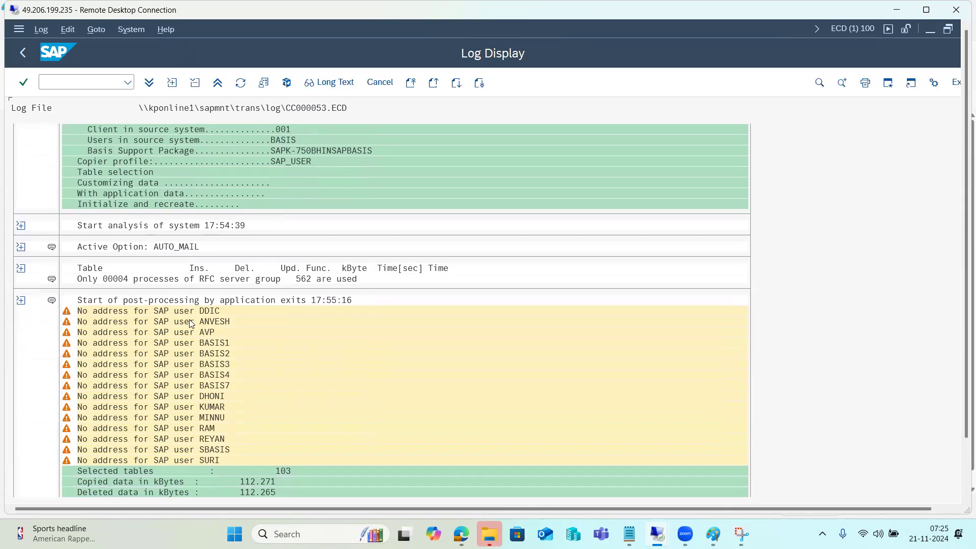
{"action": "scroll", "coordinate": [204, 458], "scroll_direction": "down", "scroll_amount": 2}
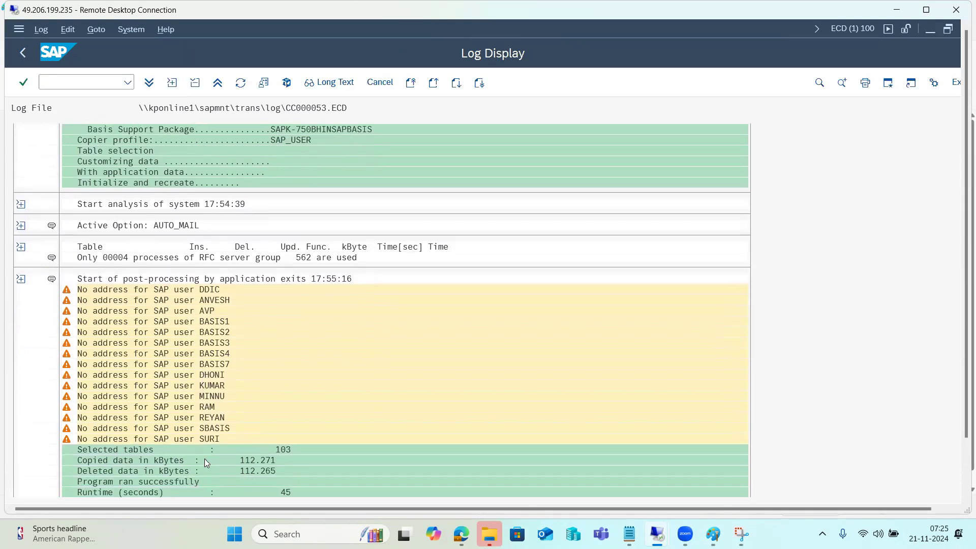
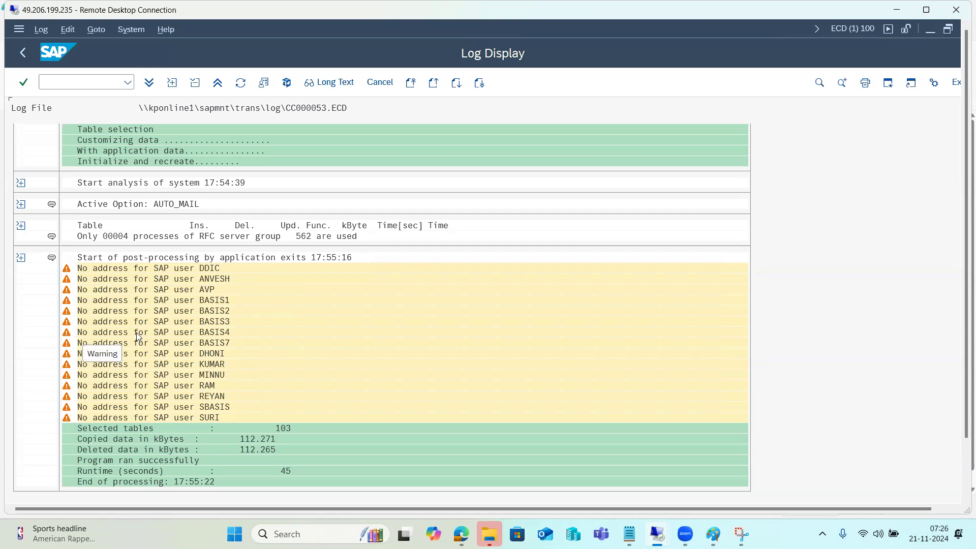
From SAP Logon, log on to the development system with the user name and password.
{"action": "left_click_drag", "start_coordinate": [964, 362], "coordinate": [961, 424]}
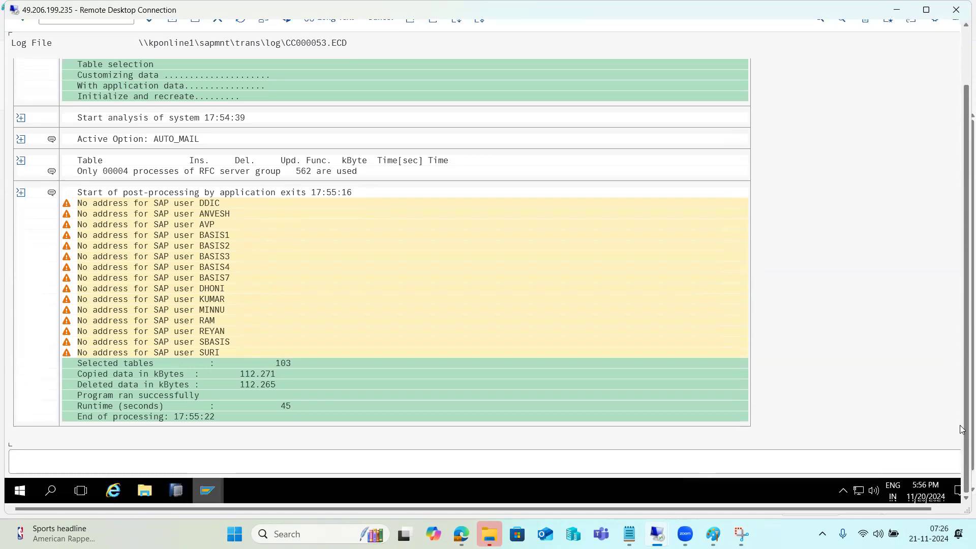
{"action": "mouse_move", "coordinate": [220, 484]}
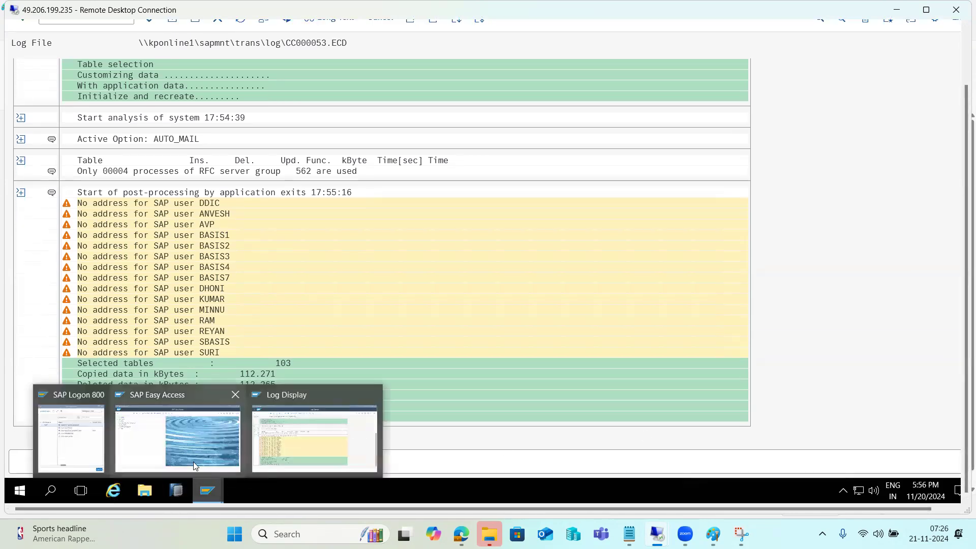
{"action": "left_click", "coordinate": [69, 433]}
{"action": "double_click", "coordinate": [301, 136]}
{"action": "type", "text": "basis"}
{"action": "key", "text": "Tab"}
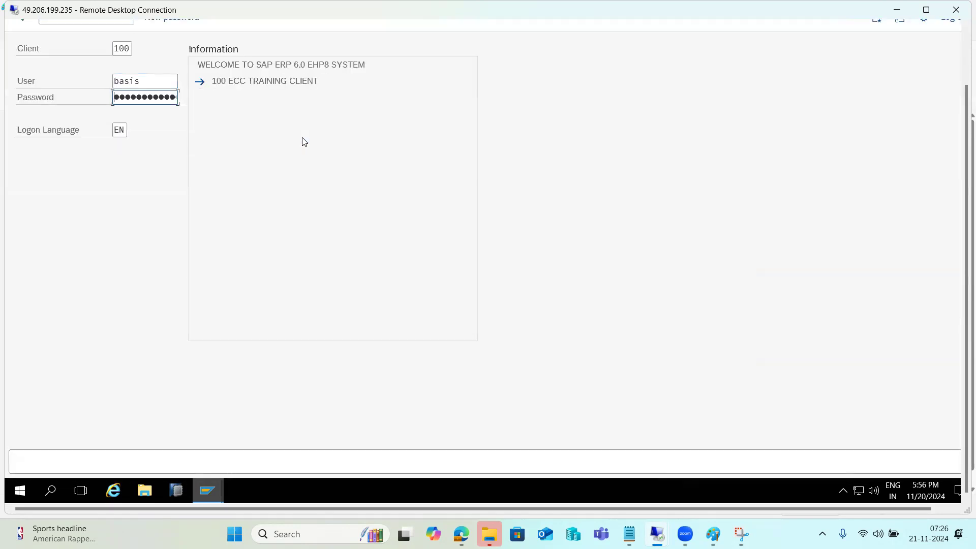
{"action": "key", "text": "Return"}
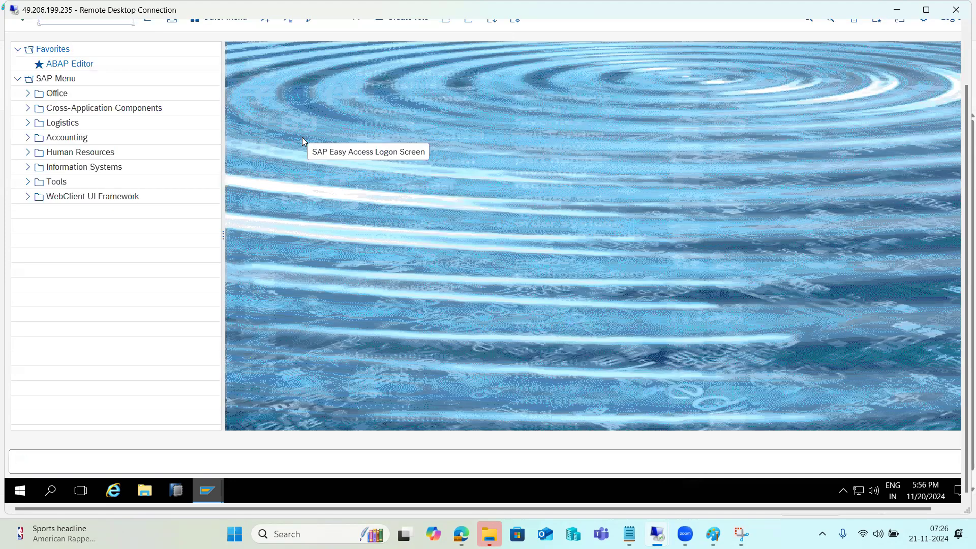
Bring the SAP Easy Access window for client 100 to the front.
{"action": "mouse_move", "coordinate": [206, 493]}
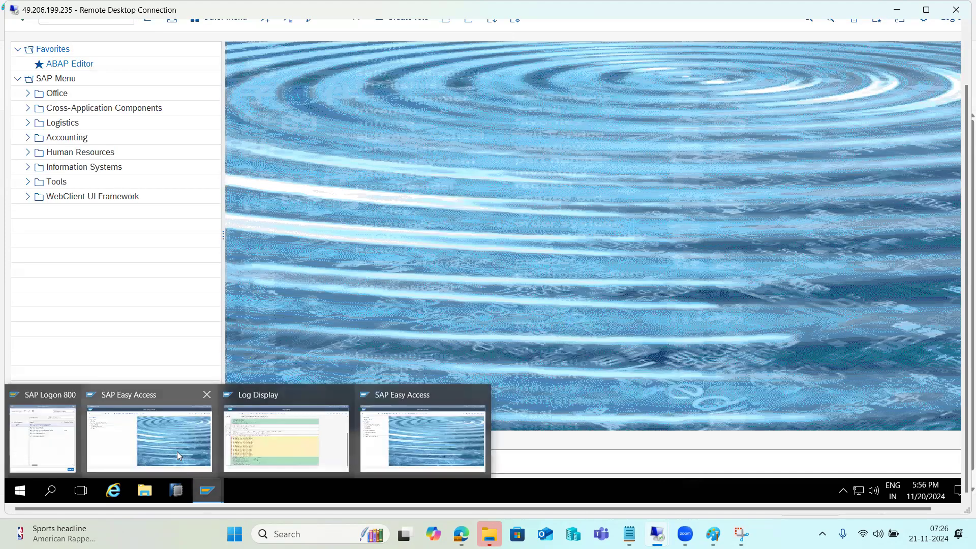
{"action": "left_click", "coordinate": [441, 435]}
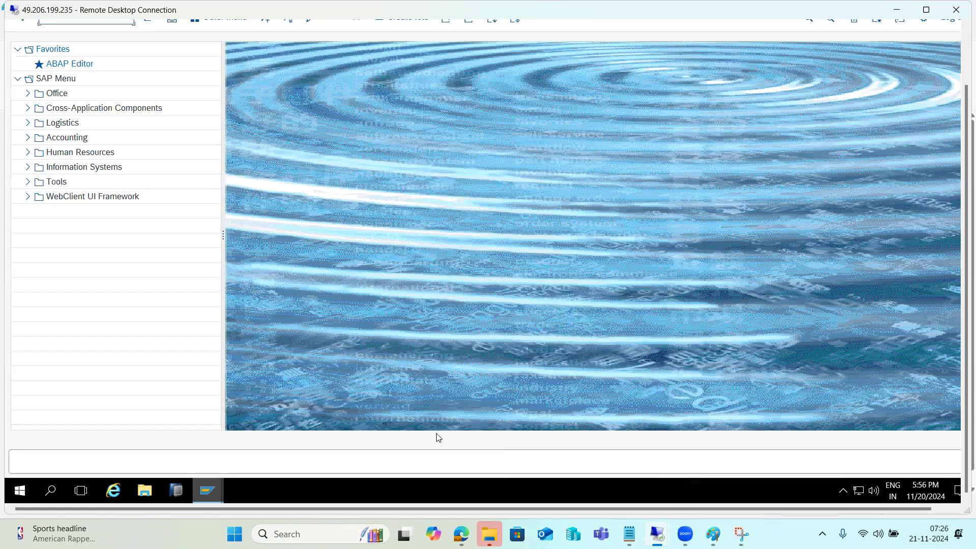
{"action": "left_click_drag", "start_coordinate": [960, 376], "coordinate": [962, 315]}
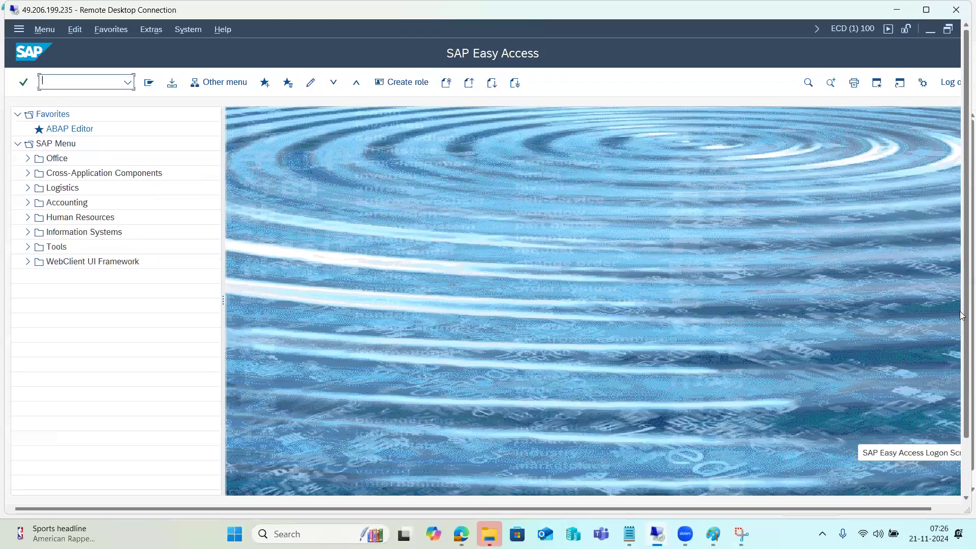
Minimize the remote session and bring the Paint diagram forward.
{"action": "left_click", "coordinate": [657, 533]}
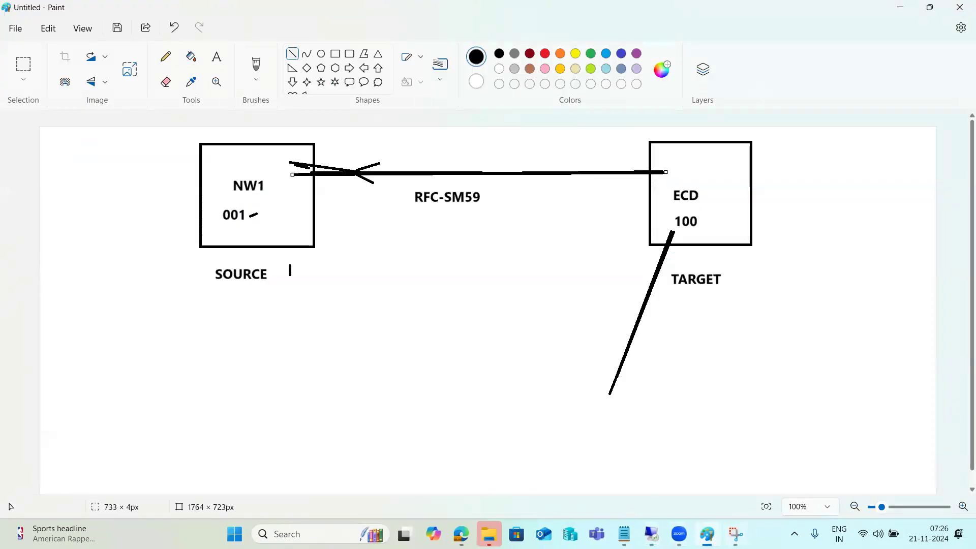
{"action": "mouse_move", "coordinate": [650, 525]}
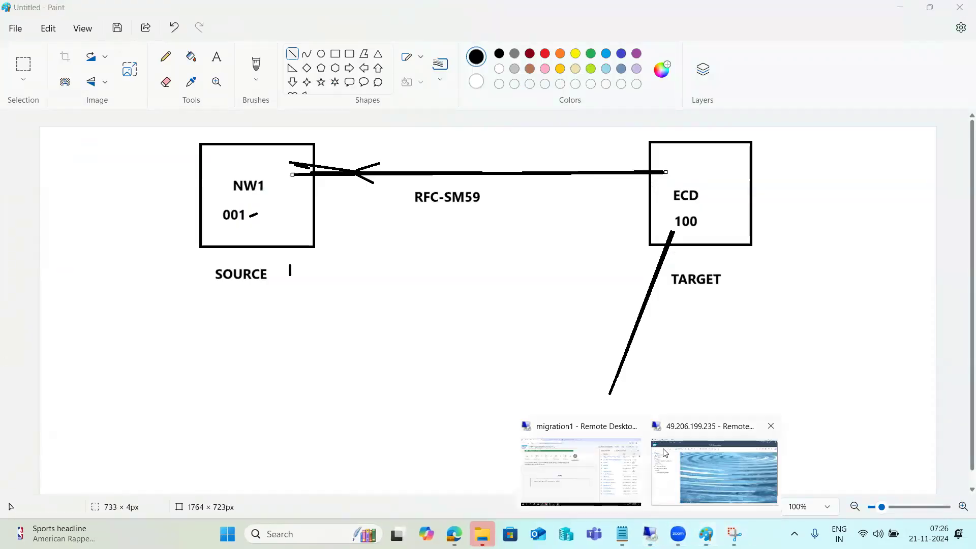
{"action": "left_click", "coordinate": [283, 170]}
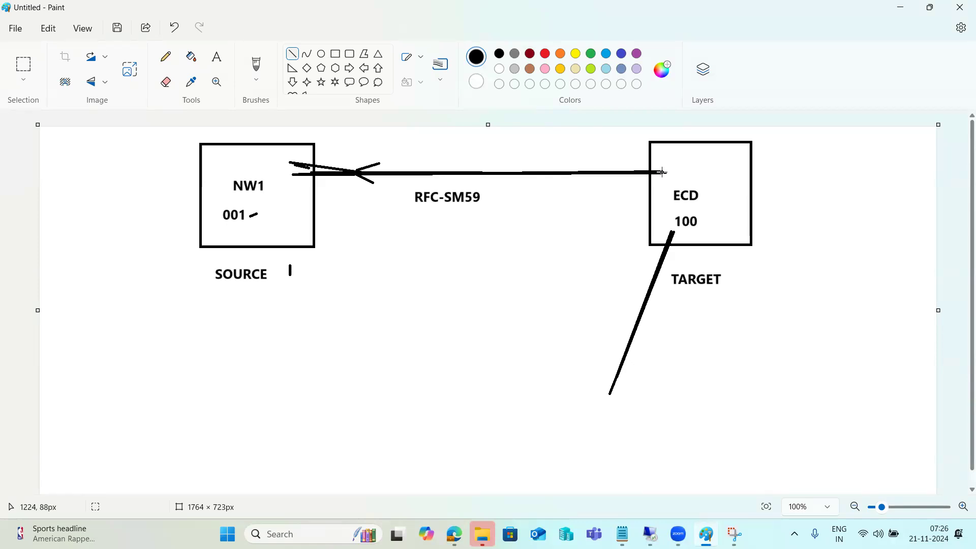
Add a short line under NW1 and a line along the RFC-SM59 connector, then undo.
{"action": "left_click_drag", "start_coordinate": [297, 238], "coordinate": [306, 256]}
{"action": "left_click_drag", "start_coordinate": [294, 176], "coordinate": [664, 176]}
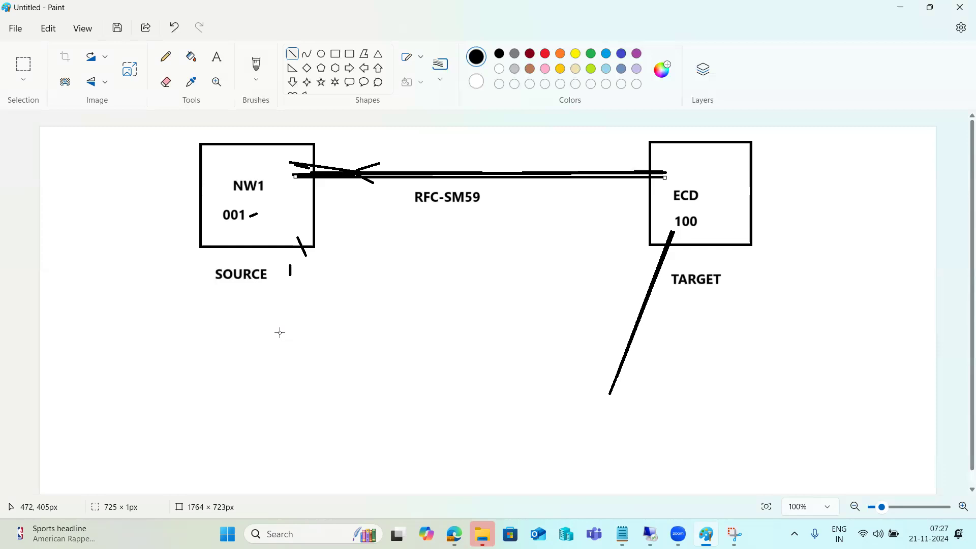
{"action": "key", "text": "ctrl+z"}
{"action": "key", "text": "ctrl+z"}
{"action": "key", "text": "ctrl+z"}
{"action": "key", "text": "ctrl+z"}
{"action": "key", "text": "ctrl+z"}
{"action": "key", "text": "ctrl+z"}
{"action": "key", "text": "ctrl+z"}
{"action": "key", "text": "ctrl+z"}
{"action": "key", "text": "ctrl+z"}
{"action": "key", "text": "ctrl+z"}
{"action": "key", "text": "ctrl+z"}
{"action": "key", "text": "ctrl+z"}
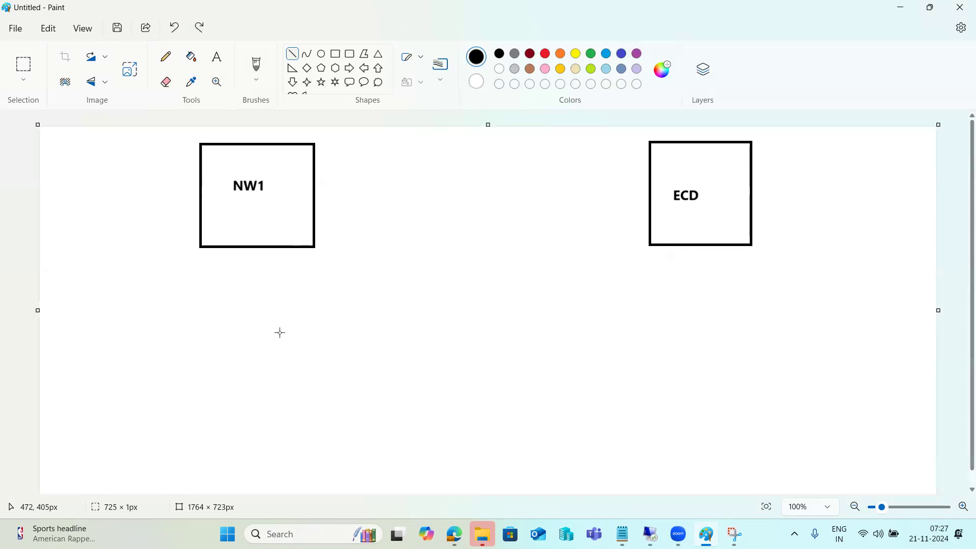
Write the heading 'Client EXPORT /IMPORT' and 'SCC8/SCC7' in a large text box at top-left.
{"action": "left_click", "coordinate": [217, 57]}
{"action": "left_click", "coordinate": [64, 142]}
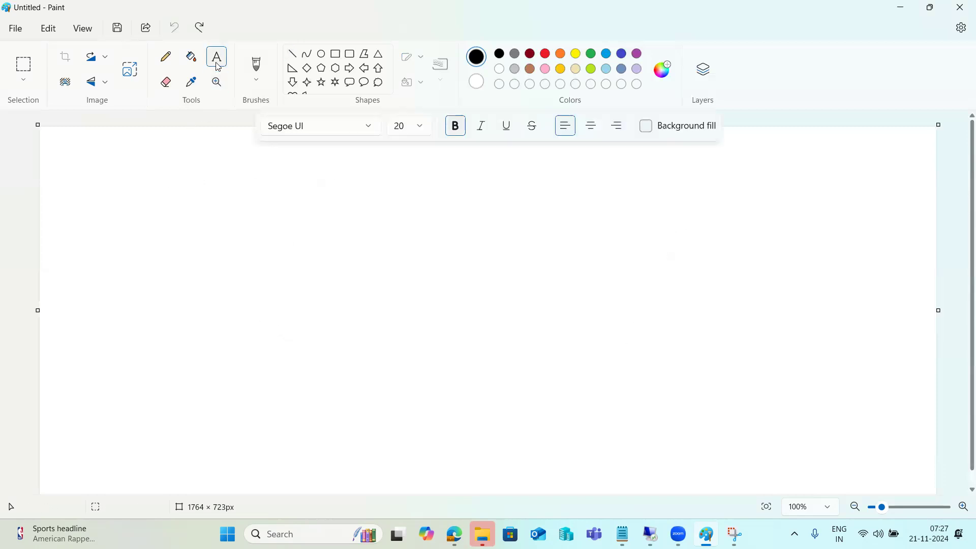
{"action": "left_click_drag", "start_coordinate": [64, 141], "coordinate": [933, 489]}
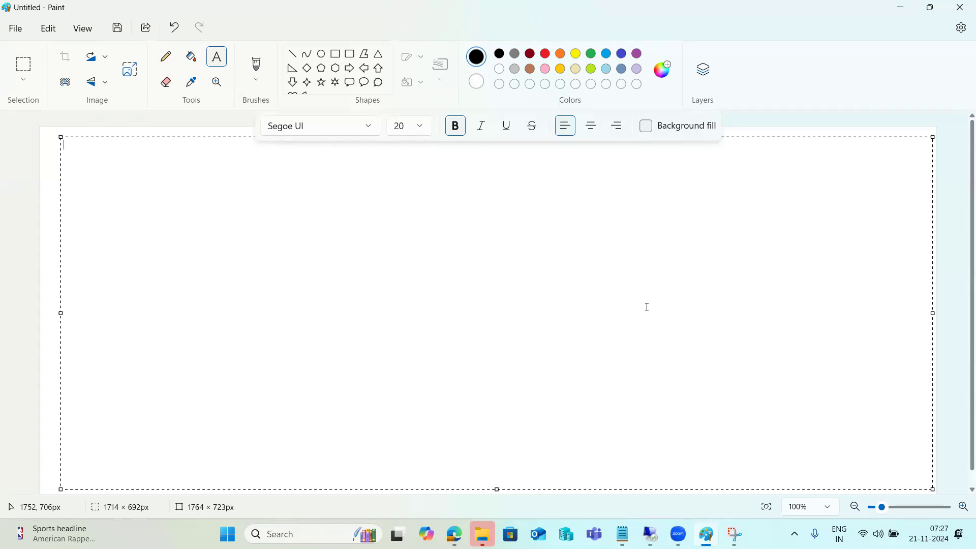
{"action": "type", "text": "Client EXPORT"}
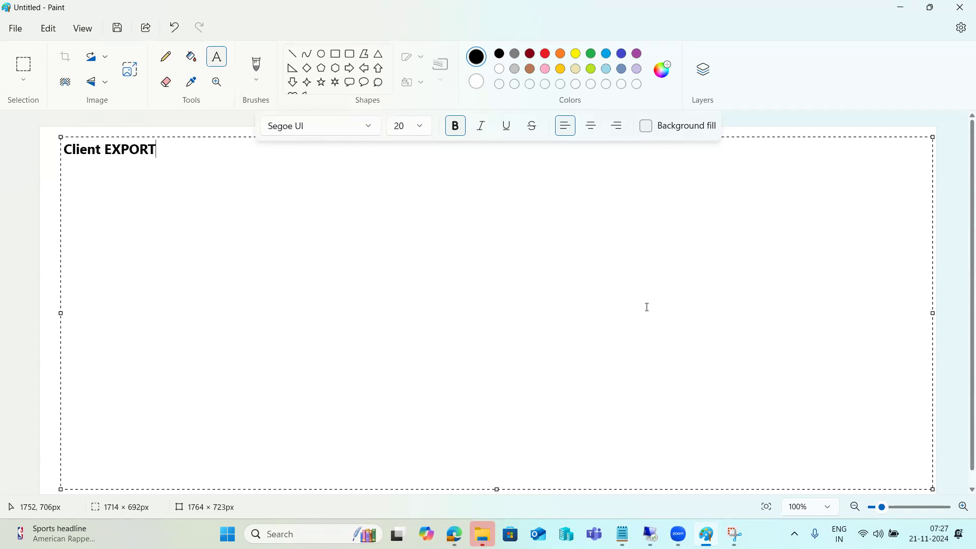
{"action": "type", "text": " /IMPORT "}
{"action": "type", "text": "SCC8"}
{"action": "type", "text": "/"}
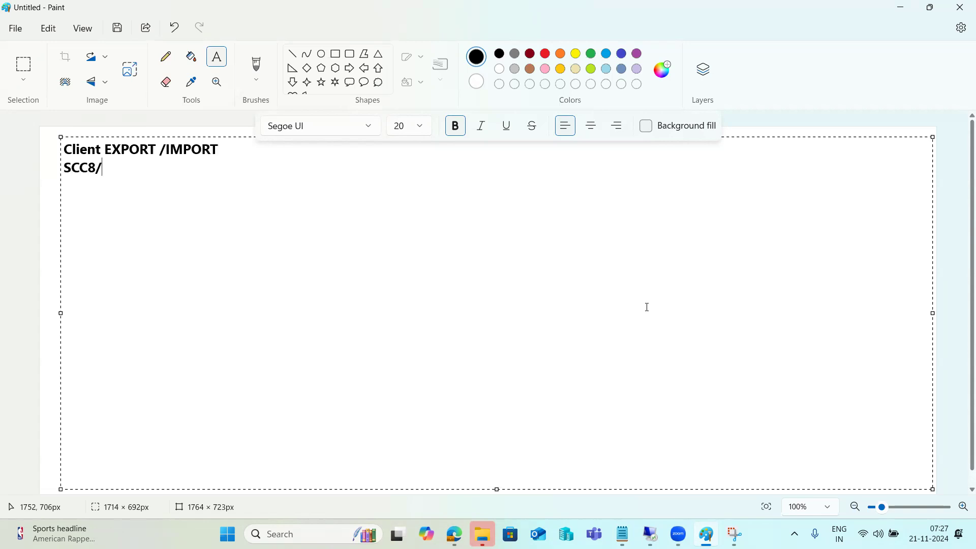
{"action": "type", "text": "SCC7"}
{"action": "left_click", "coordinate": [22, 205]}
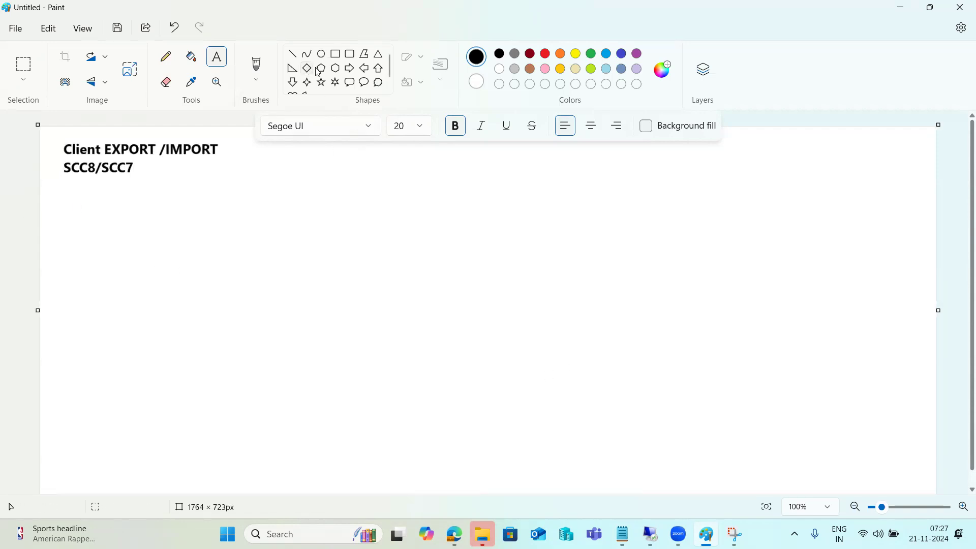
{"action": "left_click", "coordinate": [336, 54]}
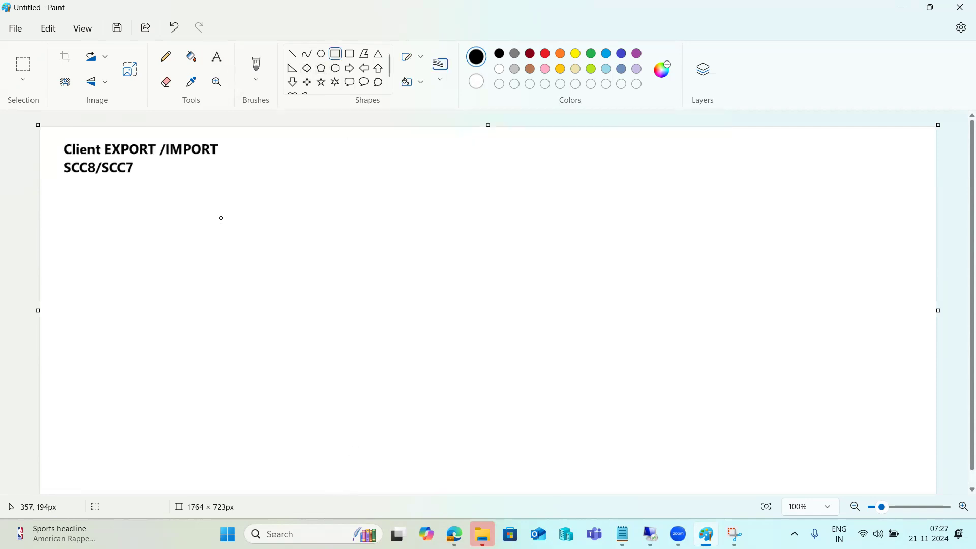
Draw left and right rectangles and an ellipse below, between them.
{"action": "left_click_drag", "start_coordinate": [155, 178], "coordinate": [258, 242]}
{"action": "mouse_move", "coordinate": [578, 179]}
{"action": "left_mouse_down"}
{"action": "mouse_move", "coordinate": [601, 207]}
{"action": "mouse_move", "coordinate": [693, 251]}
{"action": "left_mouse_up"}
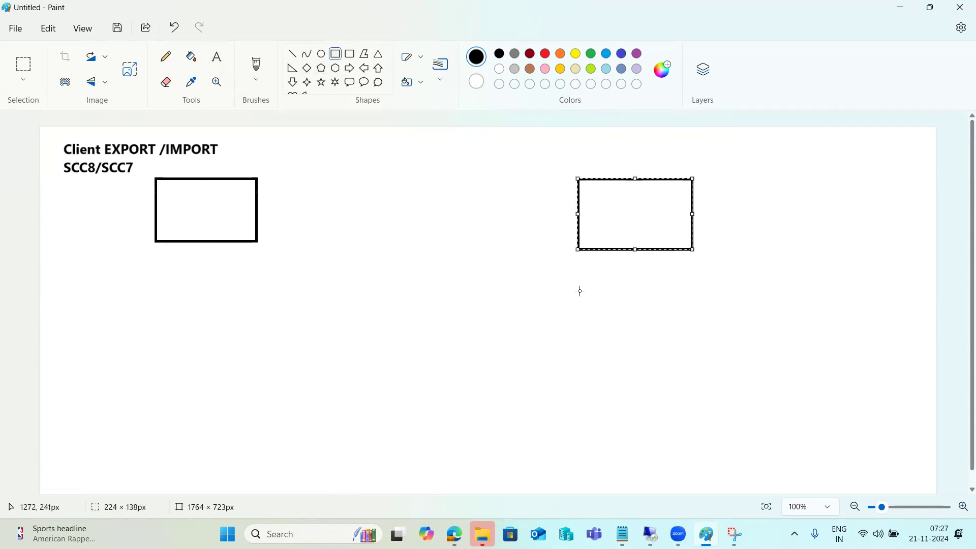
{"action": "left_click", "coordinate": [321, 54]}
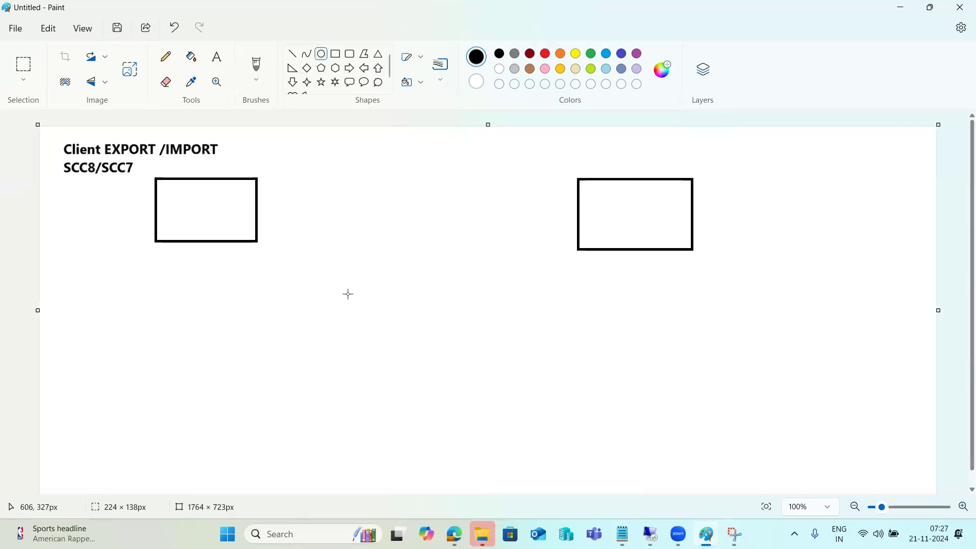
{"action": "mouse_move", "coordinate": [320, 323]}
{"action": "left_mouse_down"}
{"action": "mouse_move", "coordinate": [381, 364]}
{"action": "mouse_move", "coordinate": [525, 428]}
{"action": "left_mouse_up"}
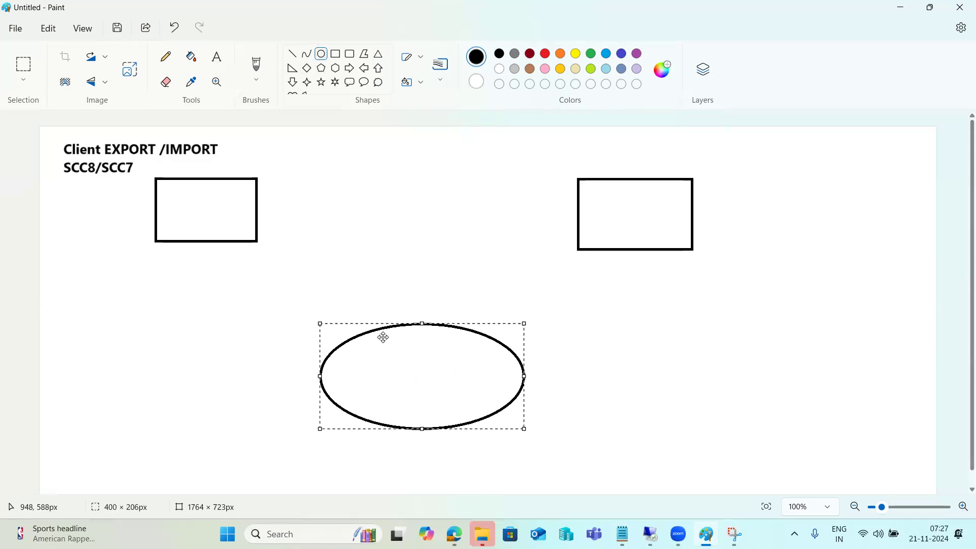
Label the ellipse '/usr/sap/trans', the left box 'SRC' and the right box 'TGT'.
{"action": "left_click", "coordinate": [213, 64]}
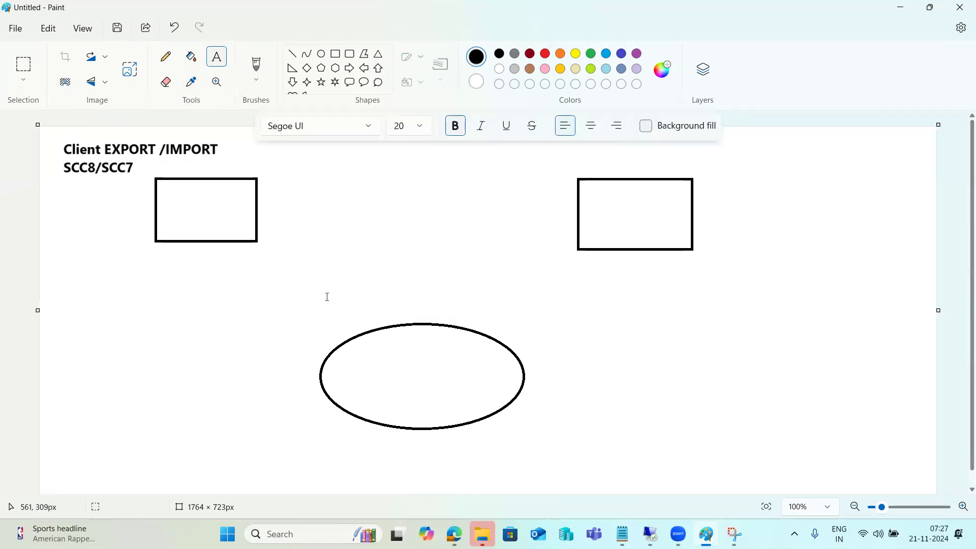
{"action": "left_click", "coordinate": [356, 349]}
{"action": "type", "text": "/usr/sap"}
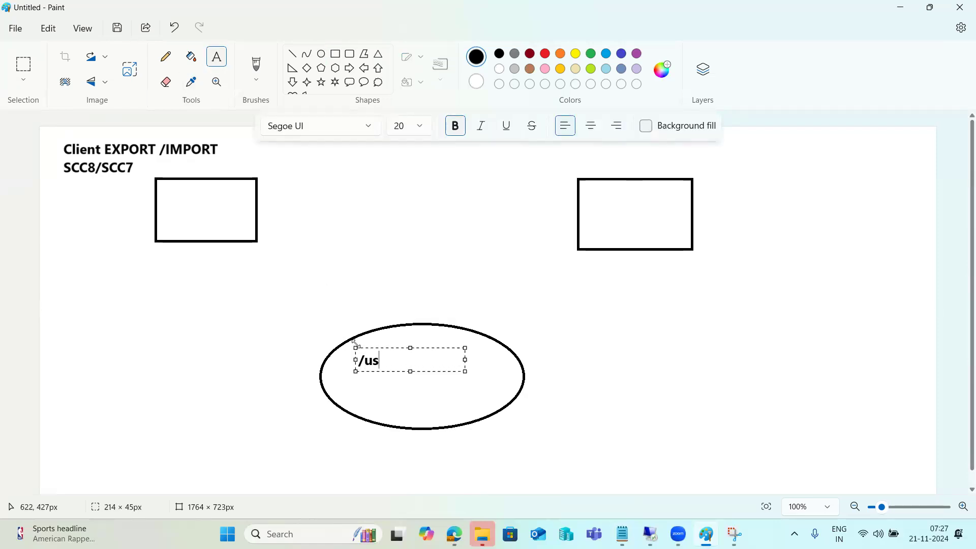
{"action": "type", "text": "/trans"}
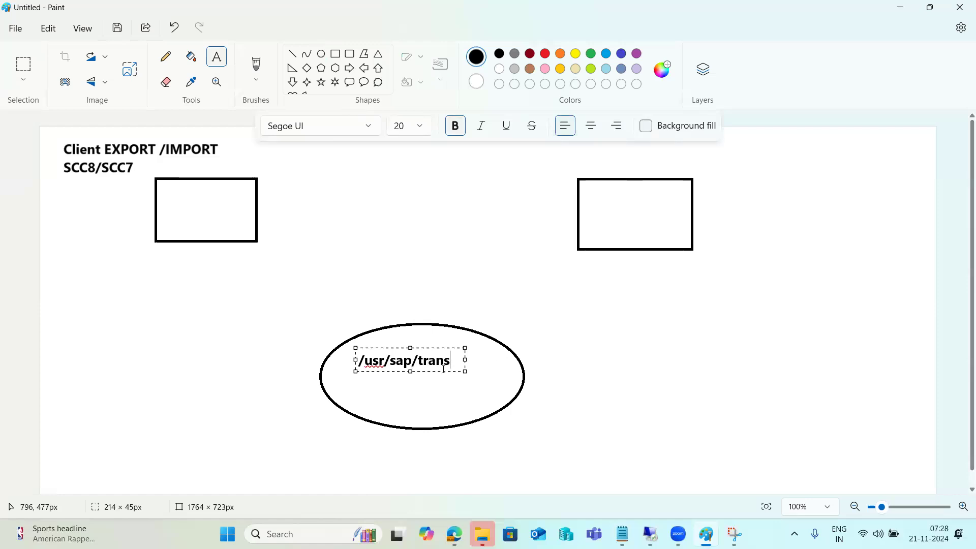
{"action": "left_click", "coordinate": [170, 204]}
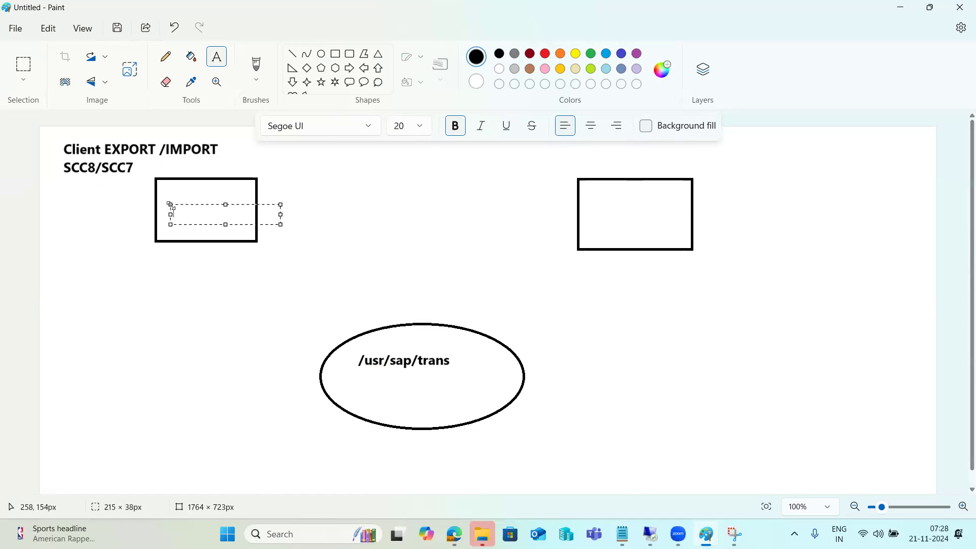
{"action": "type", "text": "SRC"}
{"action": "left_click", "coordinate": [610, 208]}
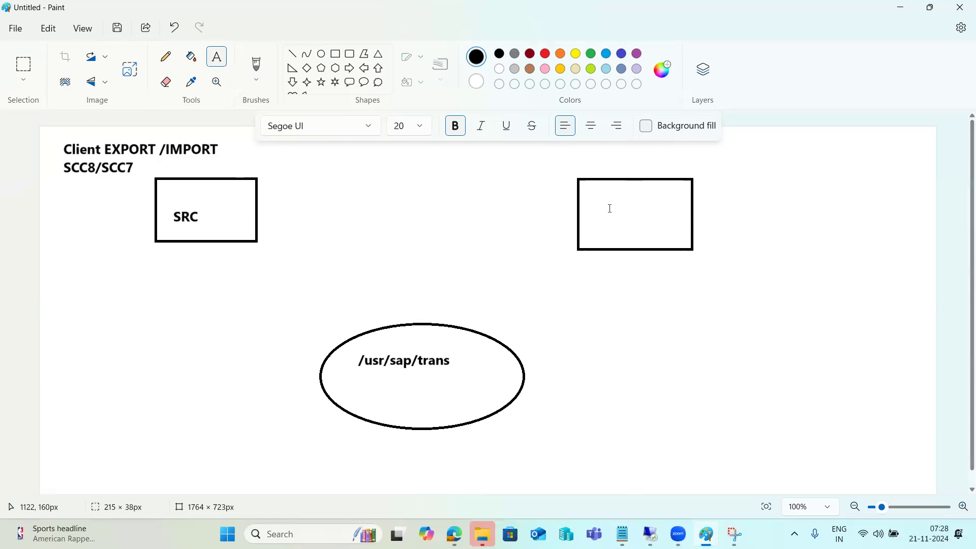
{"action": "left_click", "coordinate": [610, 208]}
{"action": "type", "text": "TGT"}
{"action": "left_click", "coordinate": [293, 56]}
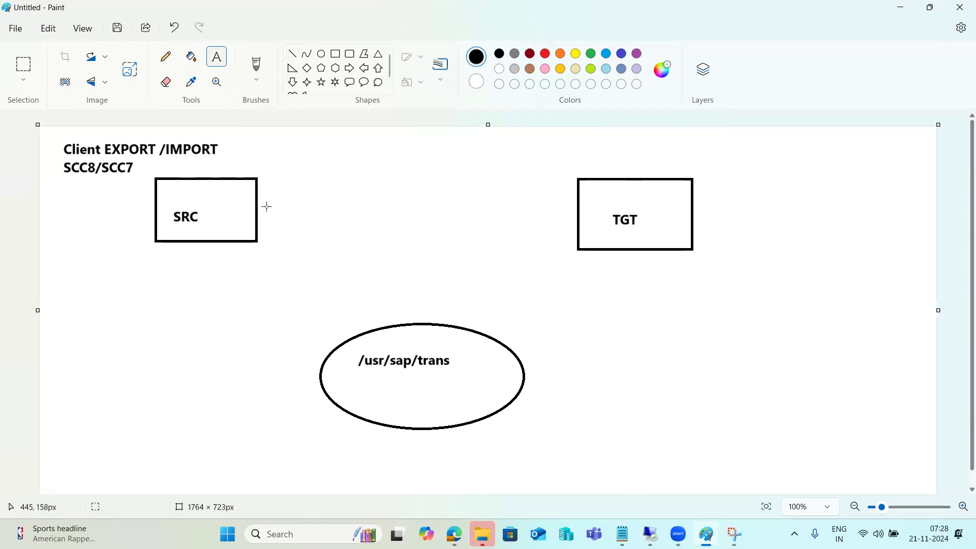
Draw the SRC-to-TGT arrow labelled SCC9, then an arrow from SRC down toward the ellipse.
{"action": "mouse_move", "coordinate": [258, 206]}
{"action": "left_mouse_down"}
{"action": "mouse_move", "coordinate": [590, 213]}
{"action": "mouse_move", "coordinate": [568, 204]}
{"action": "mouse_move", "coordinate": [576, 210]}
{"action": "mouse_move", "coordinate": [561, 223]}
{"action": "left_mouse_up"}
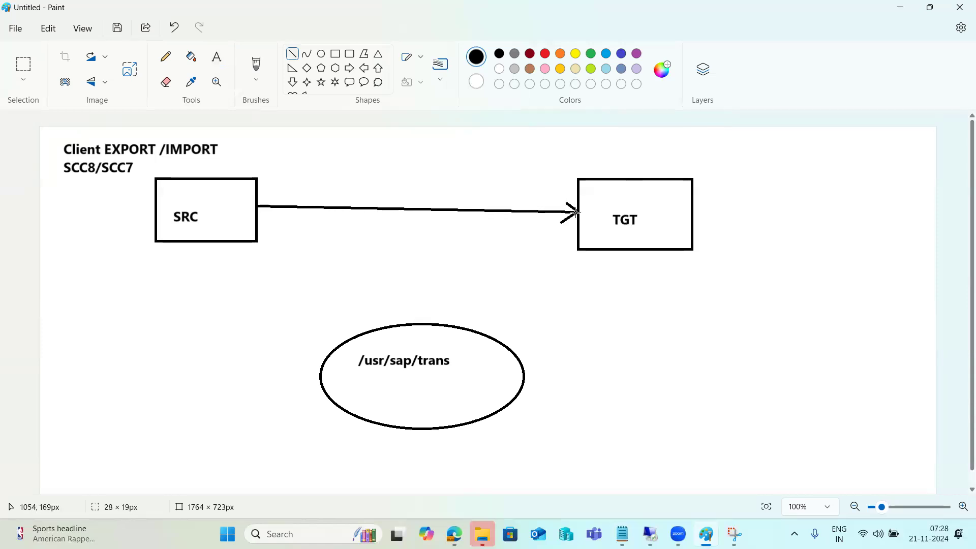
{"action": "left_click", "coordinate": [224, 67]}
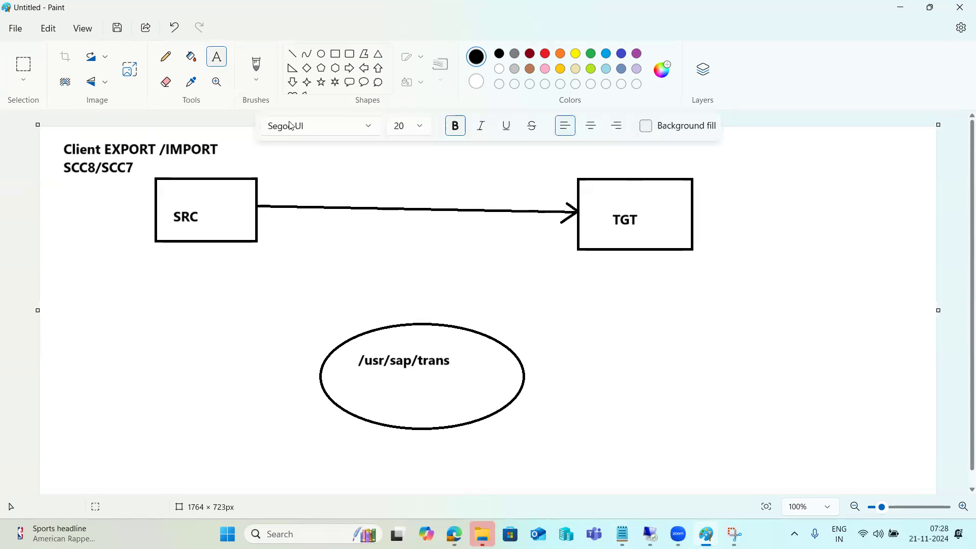
{"action": "left_click", "coordinate": [328, 179]}
{"action": "type", "text": "SM59"}
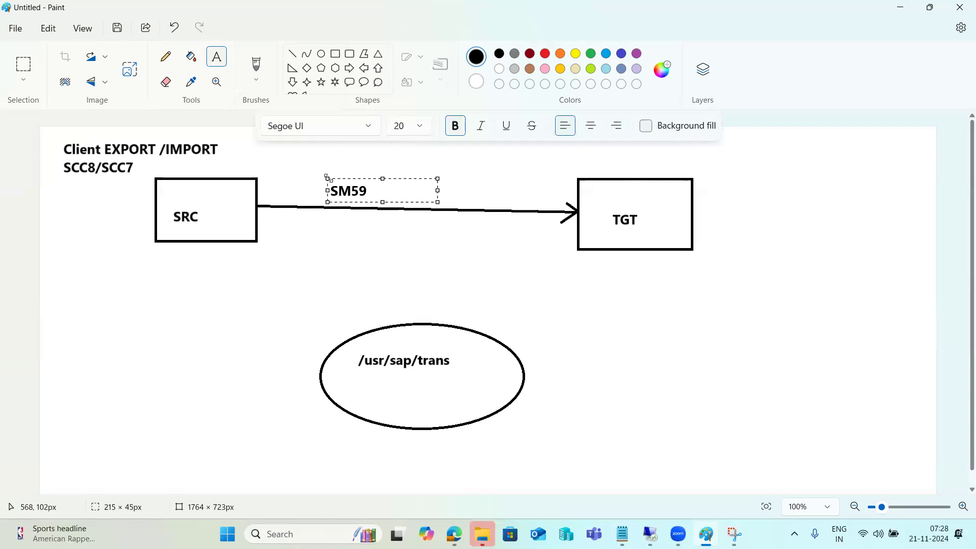
{"action": "key", "text": "BackSpace"}
{"action": "key", "text": "BackSpace"}
{"action": "key", "text": "BackSpace"}
{"action": "key", "text": "BackSpace"}
{"action": "type", "text": "SCC9"}
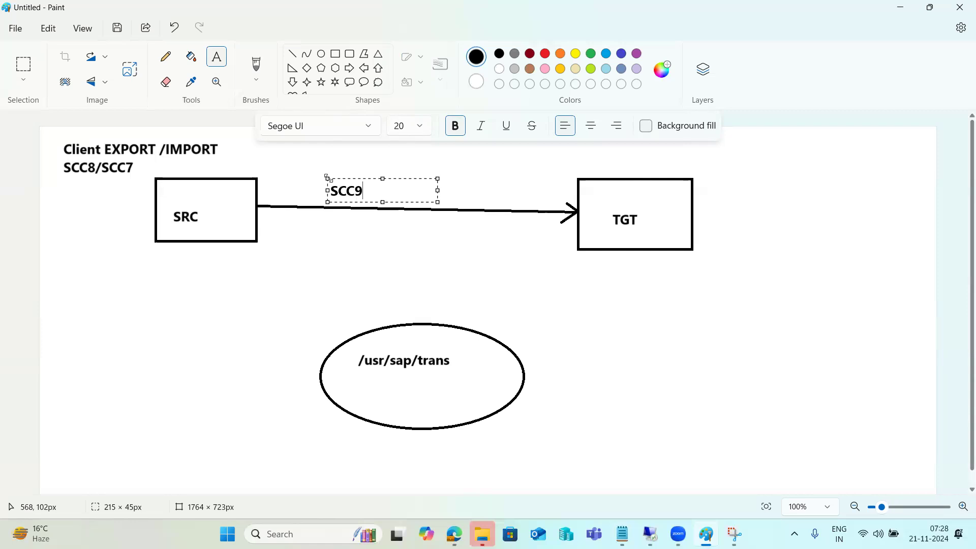
{"action": "left_click", "coordinate": [291, 60]}
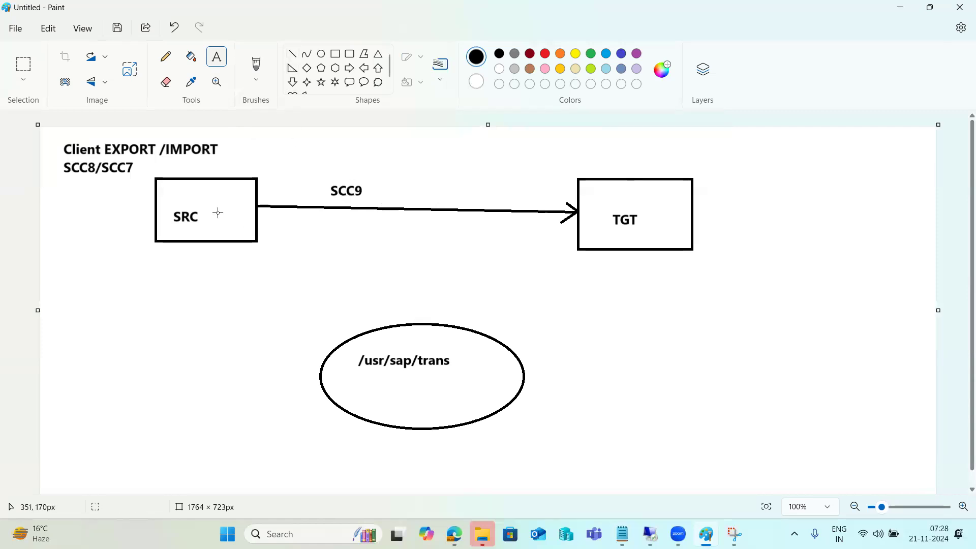
{"action": "mouse_move", "coordinate": [218, 213]}
{"action": "left_mouse_down"}
{"action": "mouse_move", "coordinate": [274, 246]}
{"action": "mouse_move", "coordinate": [402, 379]}
{"action": "mouse_move", "coordinate": [424, 384]}
{"action": "mouse_move", "coordinate": [568, 237]}
{"action": "mouse_move", "coordinate": [587, 235]}
{"action": "left_mouse_up"}
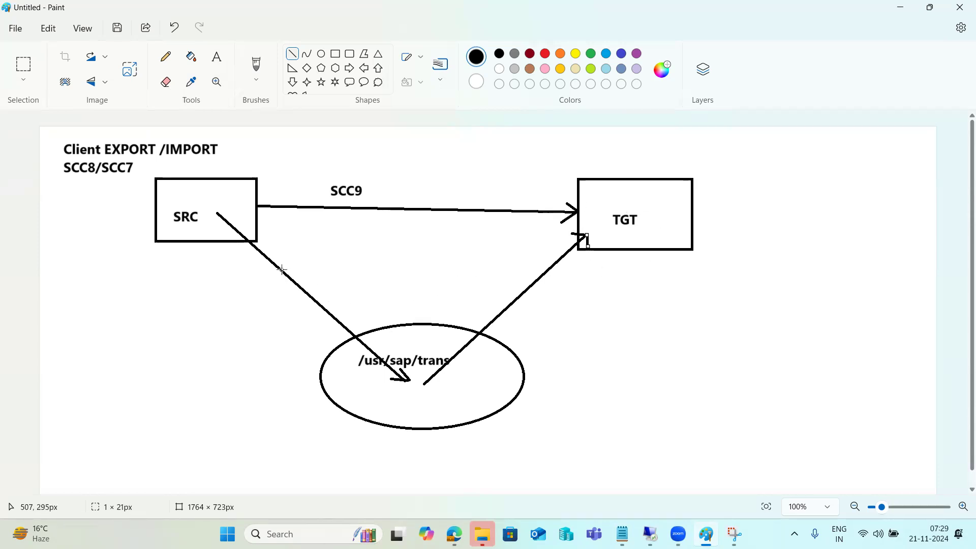
Label the SRC-to-ellipse arrow SCC8 and begin an SCC7 label by the ellipse-to-TGT arrow.
{"action": "left_click", "coordinate": [216, 57]}
{"action": "left_click_drag", "start_coordinate": [230, 280], "coordinate": [340, 302]}
{"action": "type", "text": "S"}
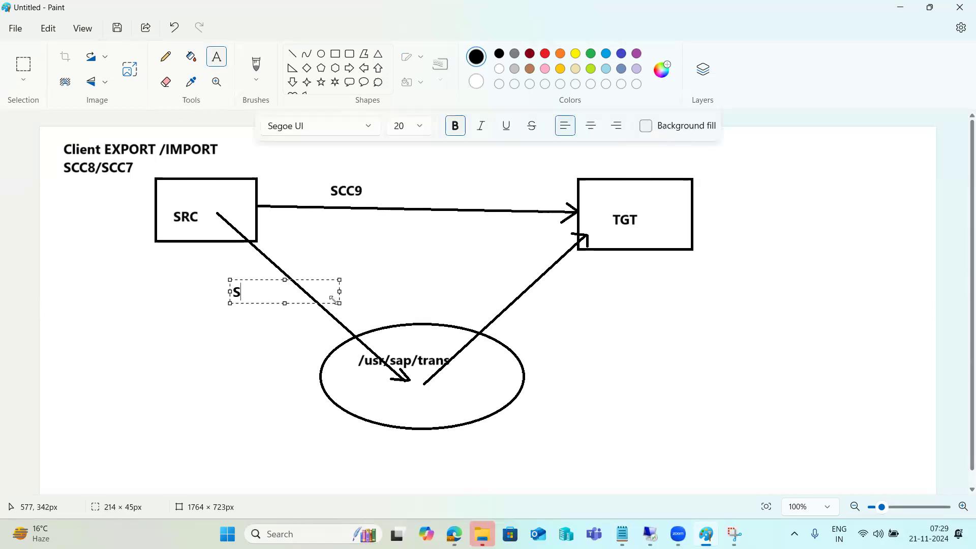
{"action": "type", "text": "CC*8"}
{"action": "left_click_drag", "start_coordinate": [522, 294], "coordinate": [644, 321]}
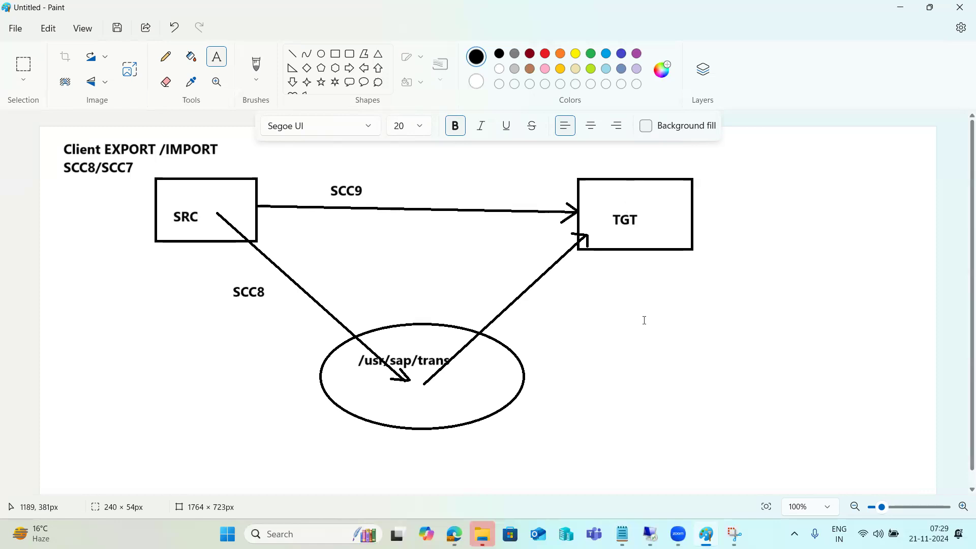
{"action": "left_click_drag", "start_coordinate": [545, 280], "coordinate": [683, 318]}
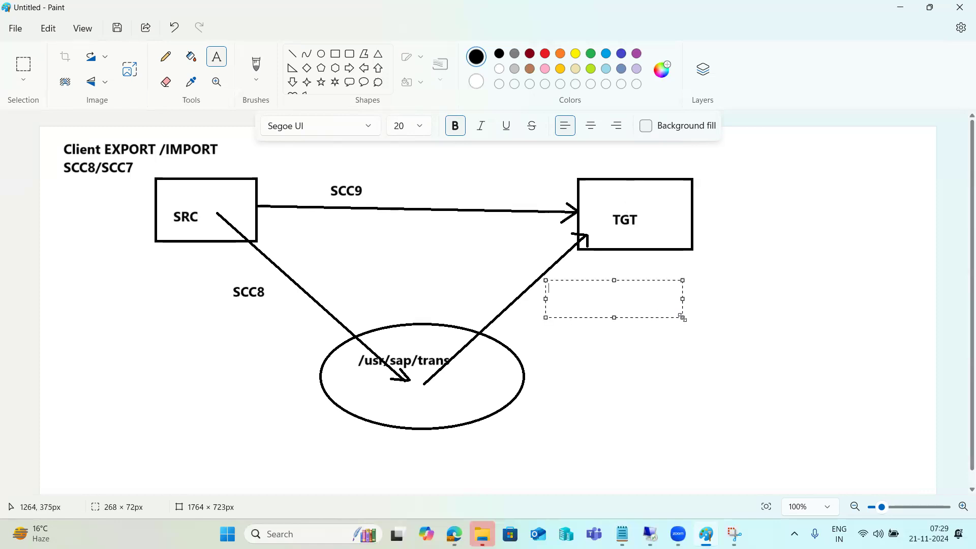
{"action": "type", "text": "SCC7-"}
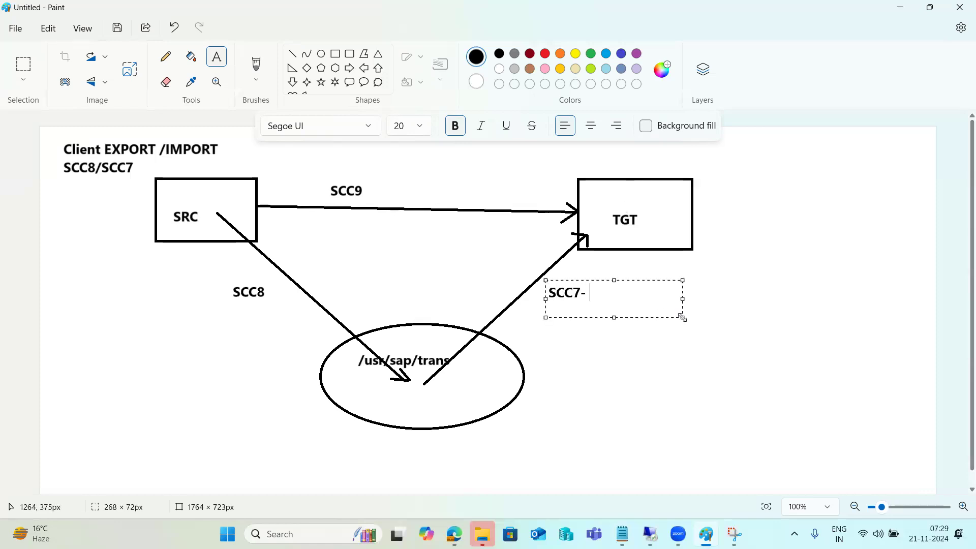